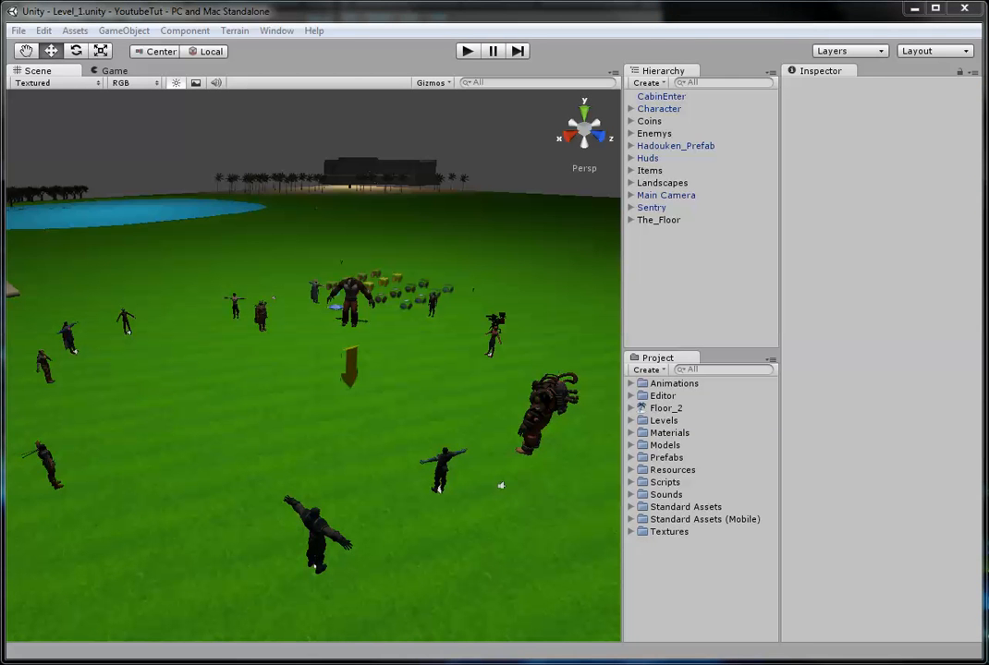
Nudge the Scene view over and start the game running with Ctrl+P.
right_drag(370, 370, 305, 369)
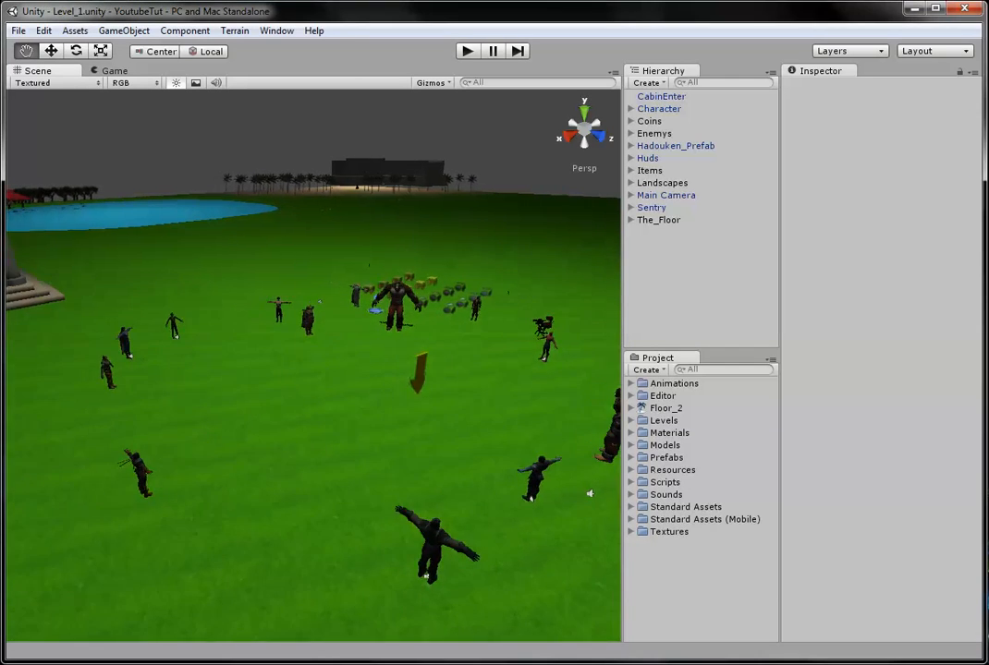
right_drag(589, 493, 524, 465)
key(ctrl+p)
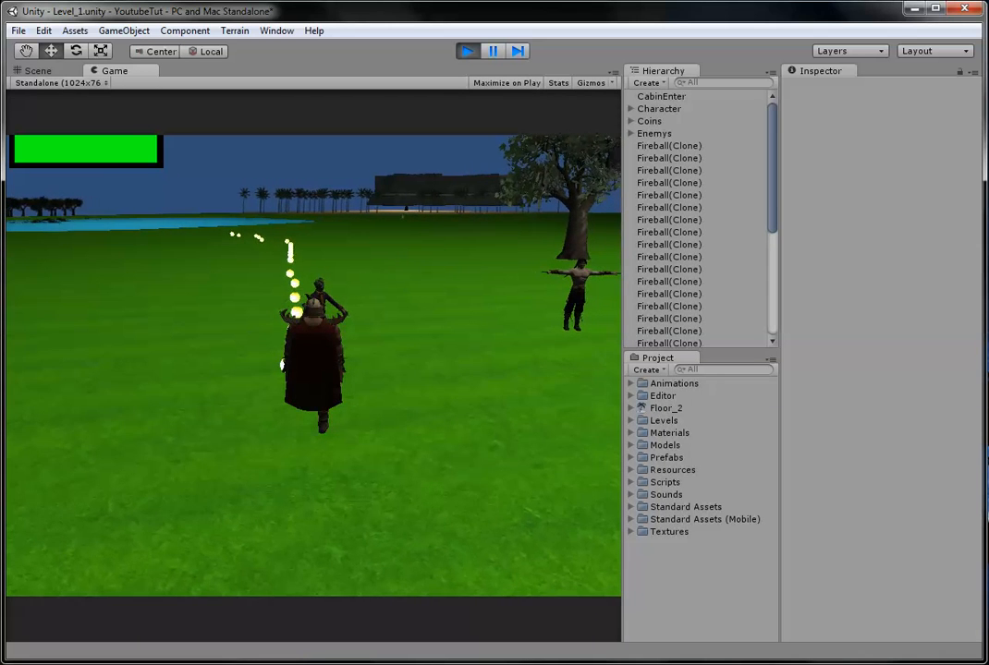
Restart play mode, bring up the inventory with I, centre its window, then stop the game.
key(ctrl+p)
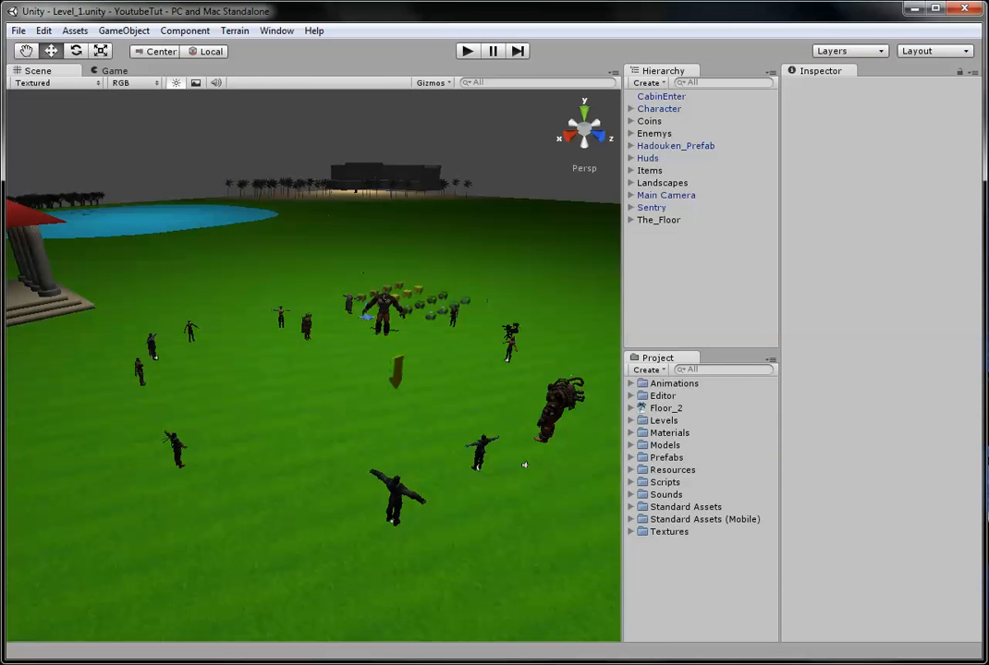
key(ctrl+p)
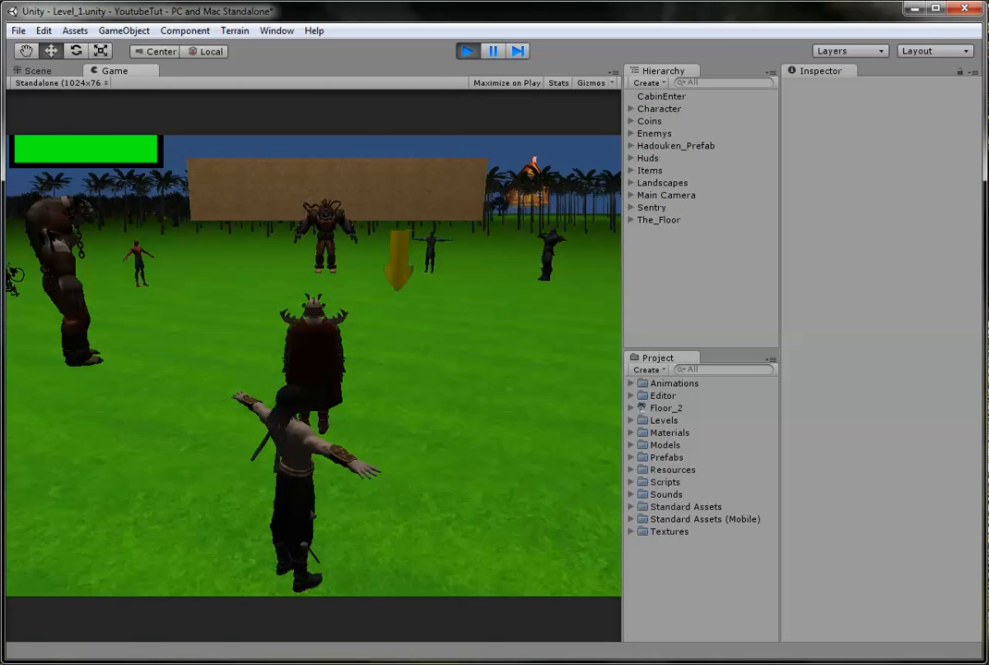
key(i)
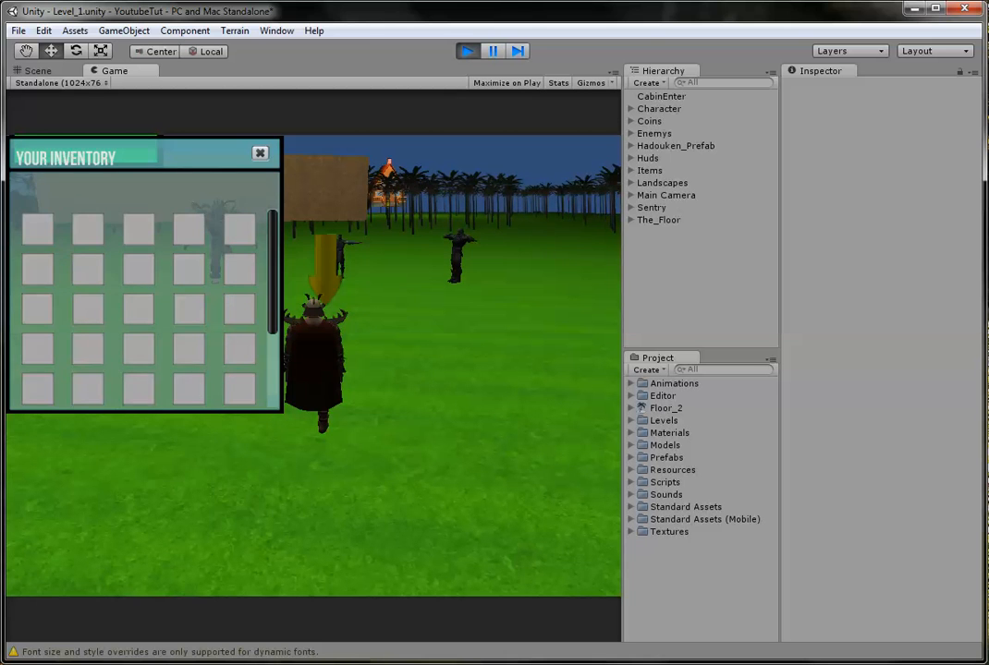
drag(139, 157, 276, 274)
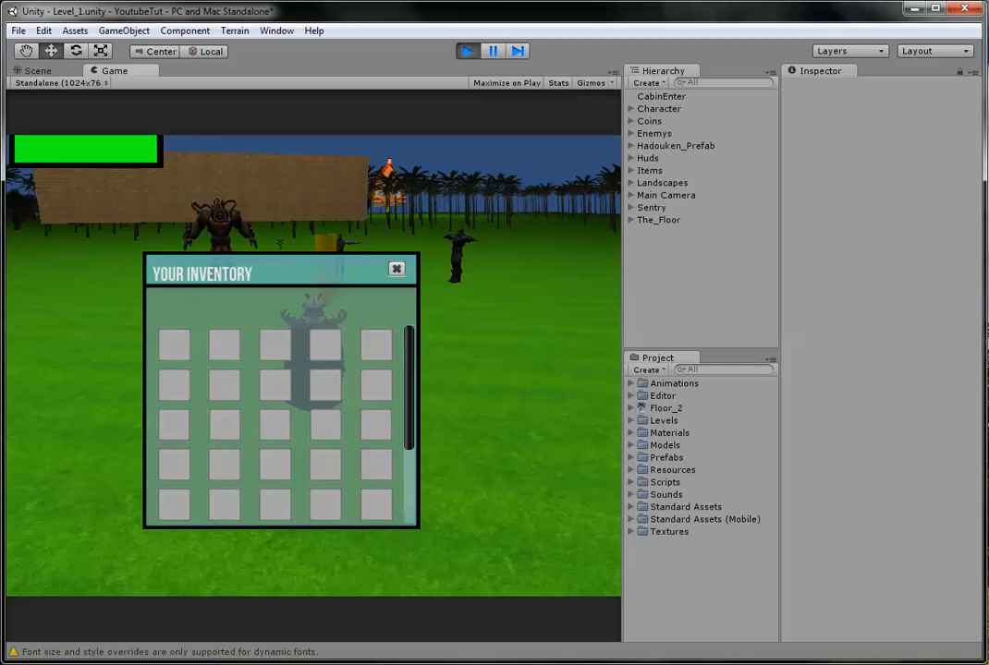
key(ctrl+p)
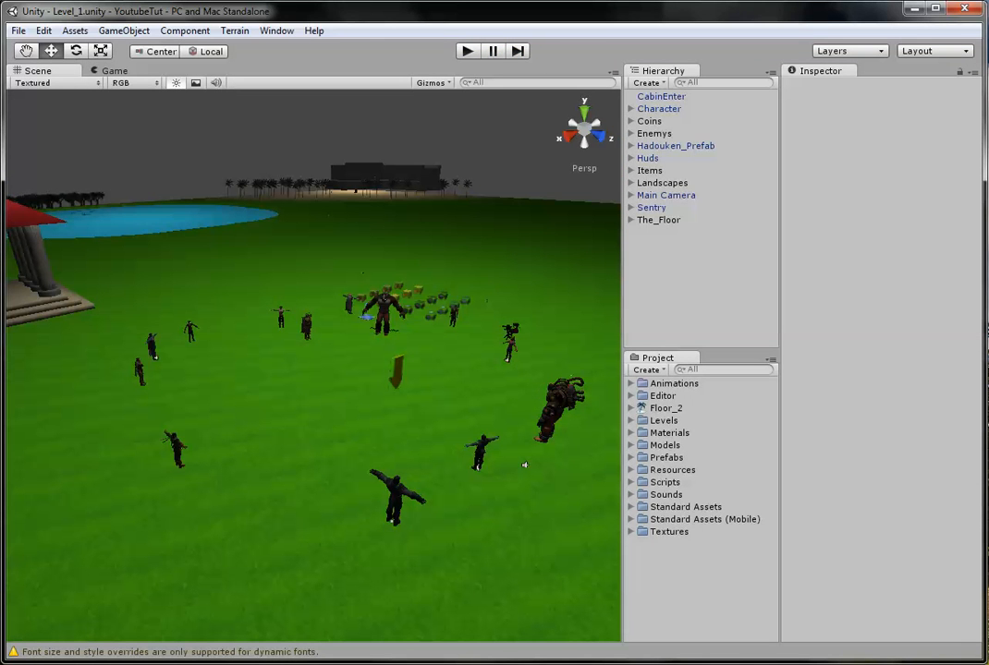
Test the inventory window again in a maximised game view, toggling it with I, then stop playing.
click(630, 481)
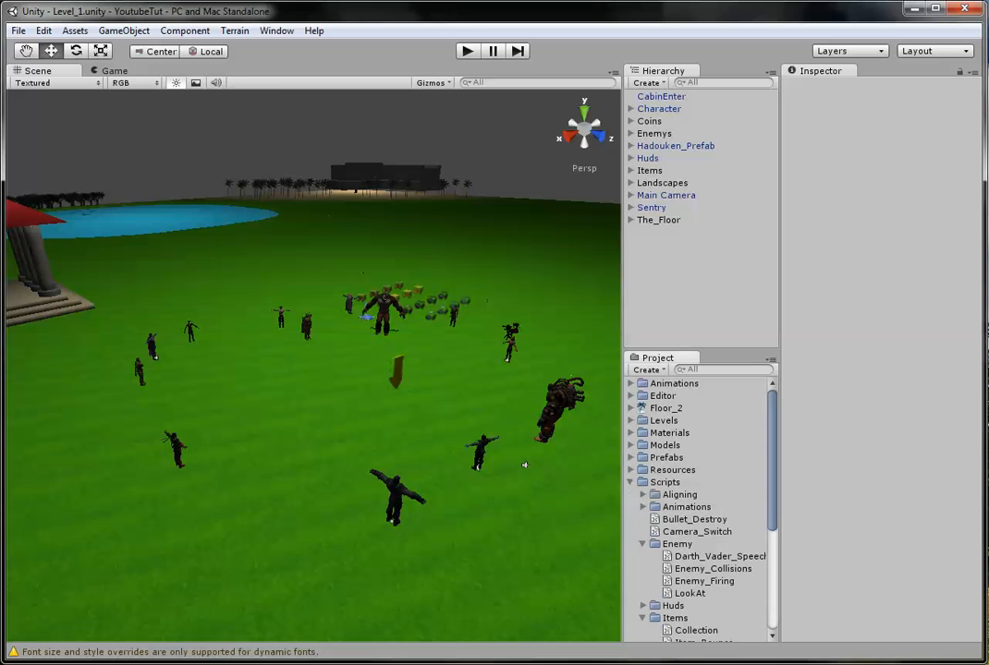
click(466, 51)
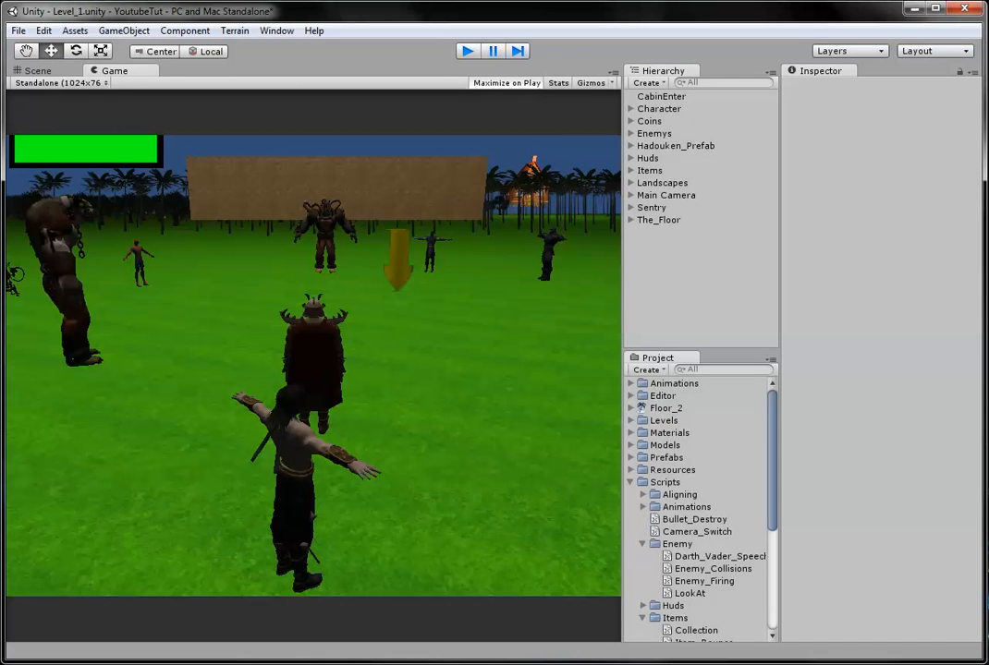
click(466, 51)
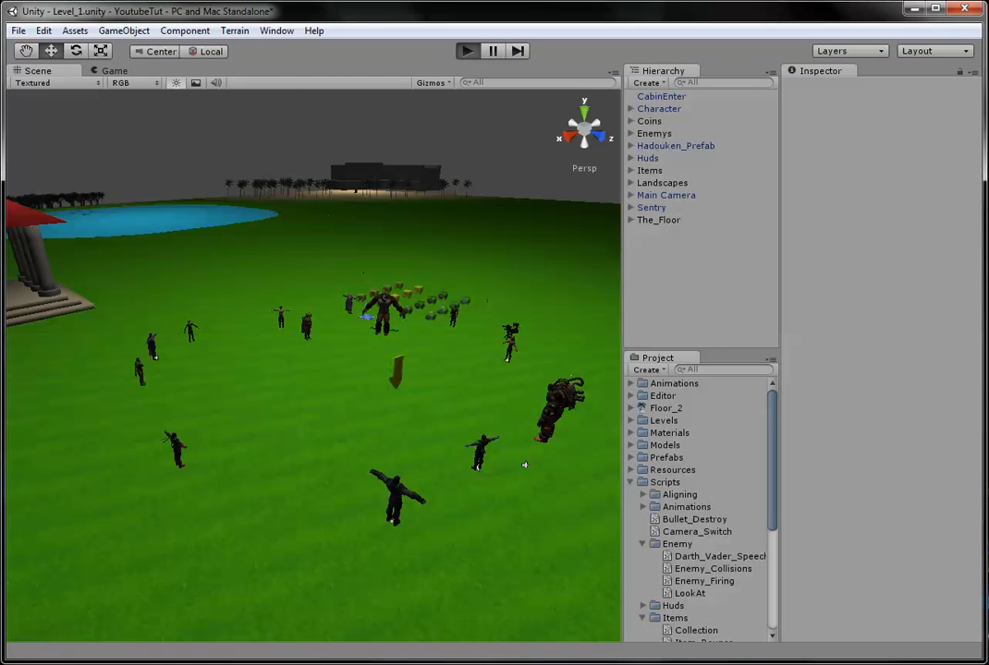
click(466, 51)
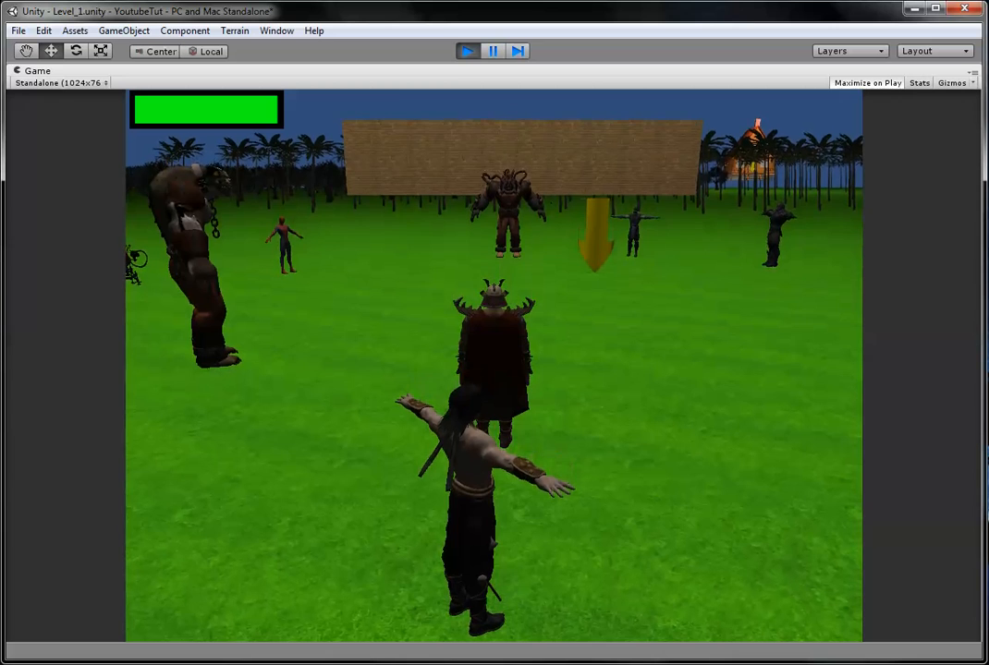
key(i)
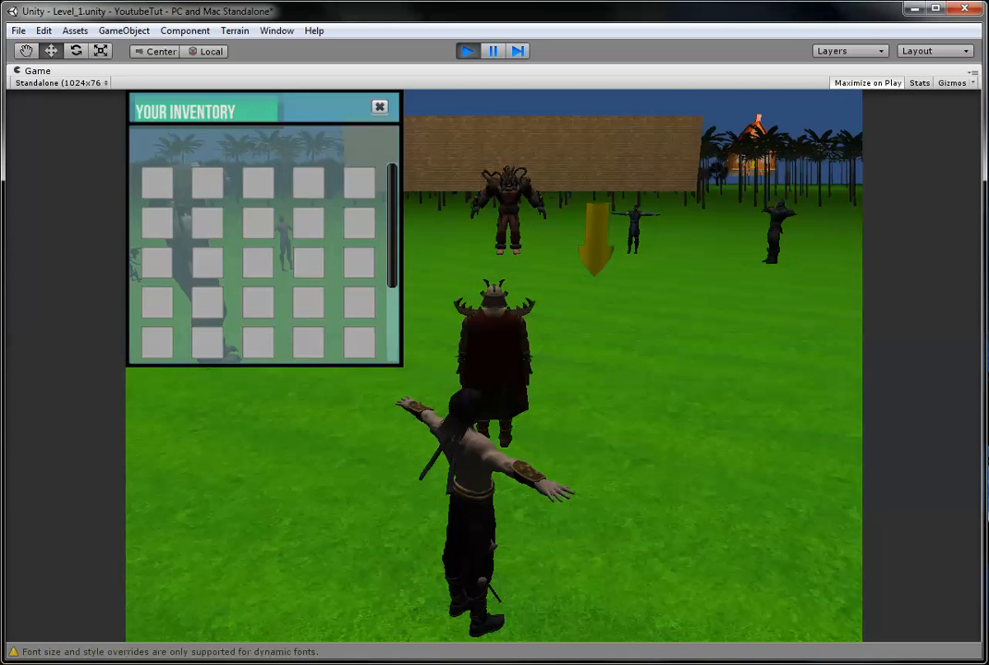
drag(231, 111, 365, 290)
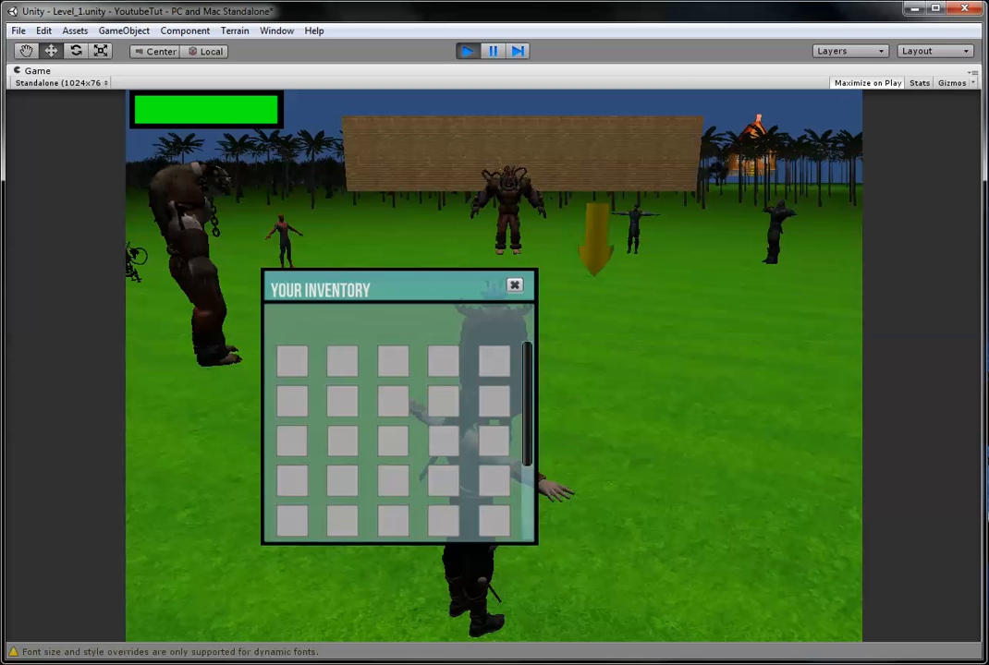
key(i)
key(ctrl+p)
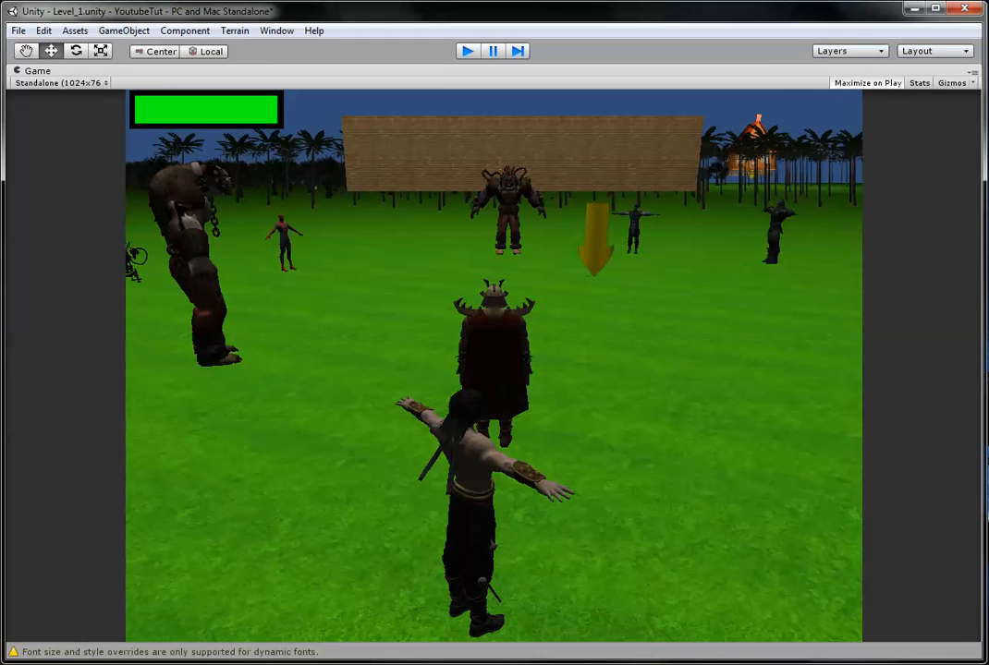
scroll(702, 508, down, 3)
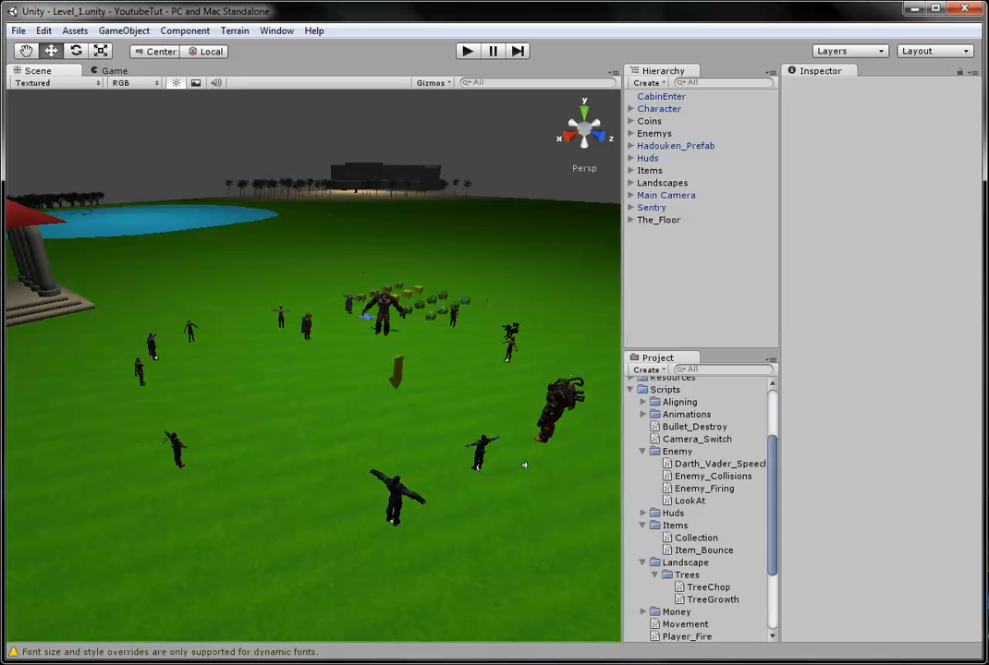
Open the Inventory_GUI script from the Huds scripts folder in the code editor.
click(643, 513)
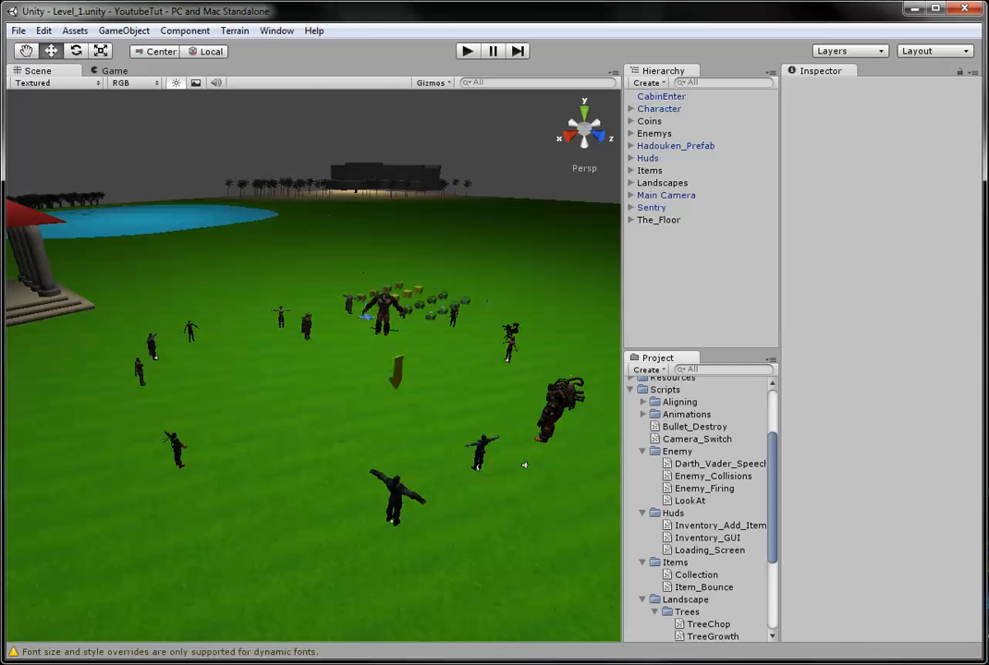
double_click(707, 538)
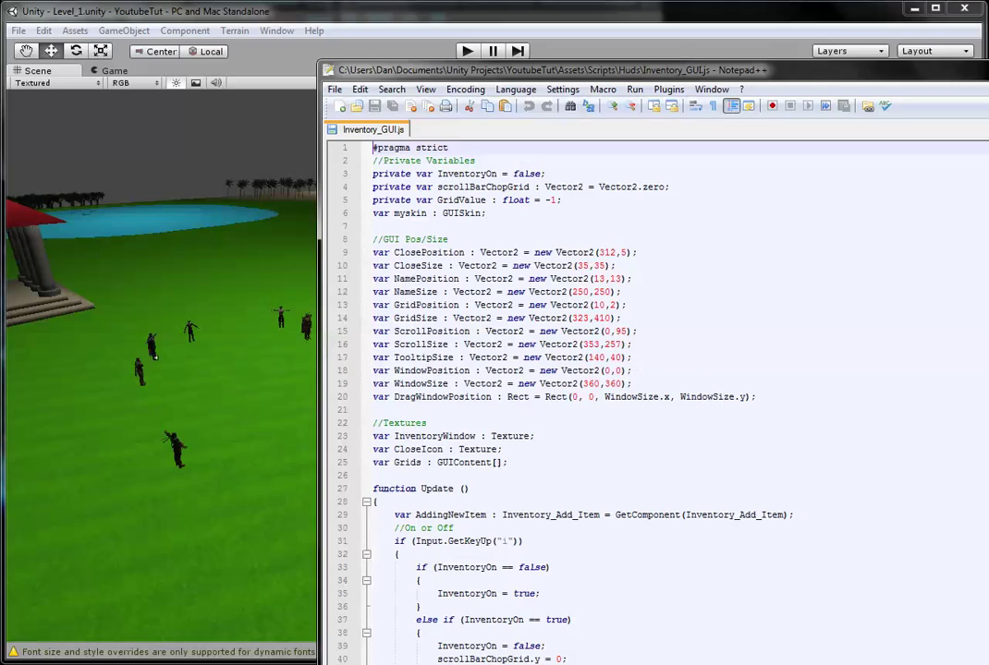
drag(546, 70, 240, 24)
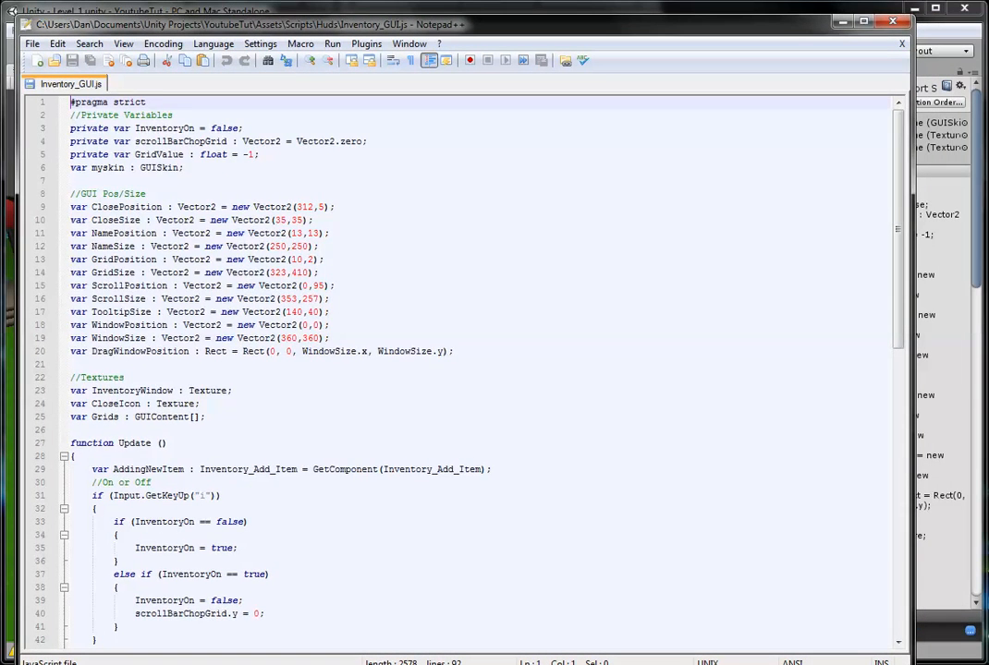
scroll(462, 369, down, 6)
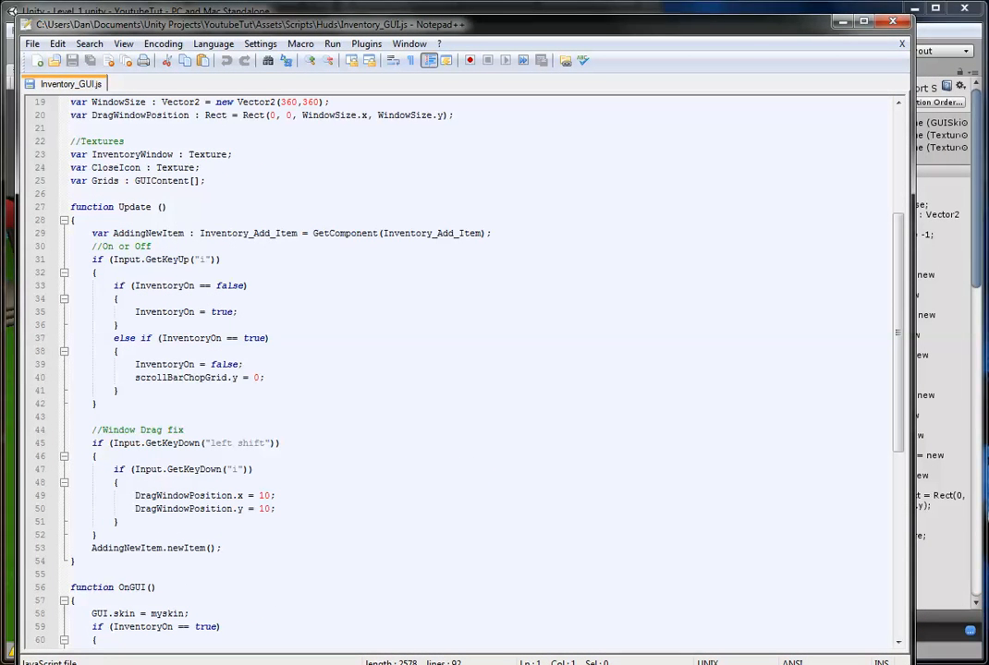
scroll(462, 369, down, 5)
scroll(462, 370, down, 5)
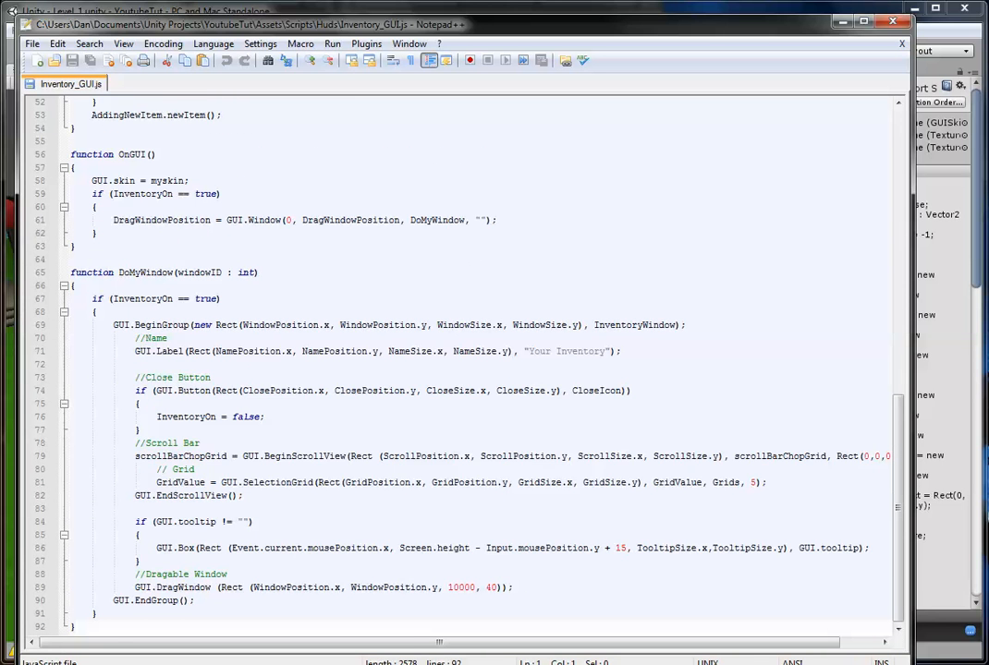
Duplicate the GUI.Label 'Your Inventory' line 71 directly below itself in DoMyWindow.
drag(136, 337, 227, 575)
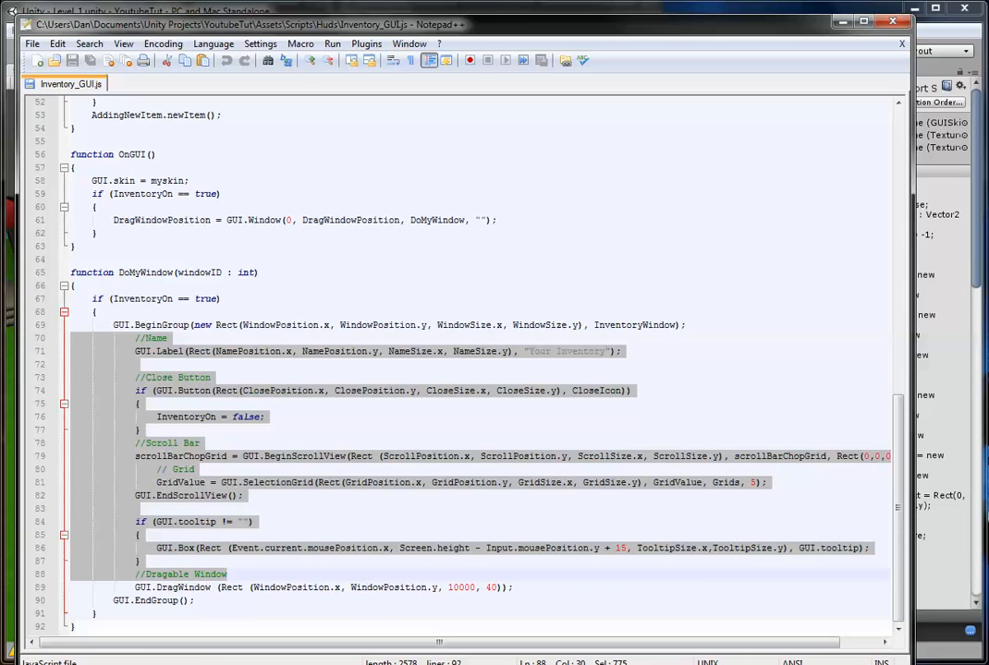
click(370, 535)
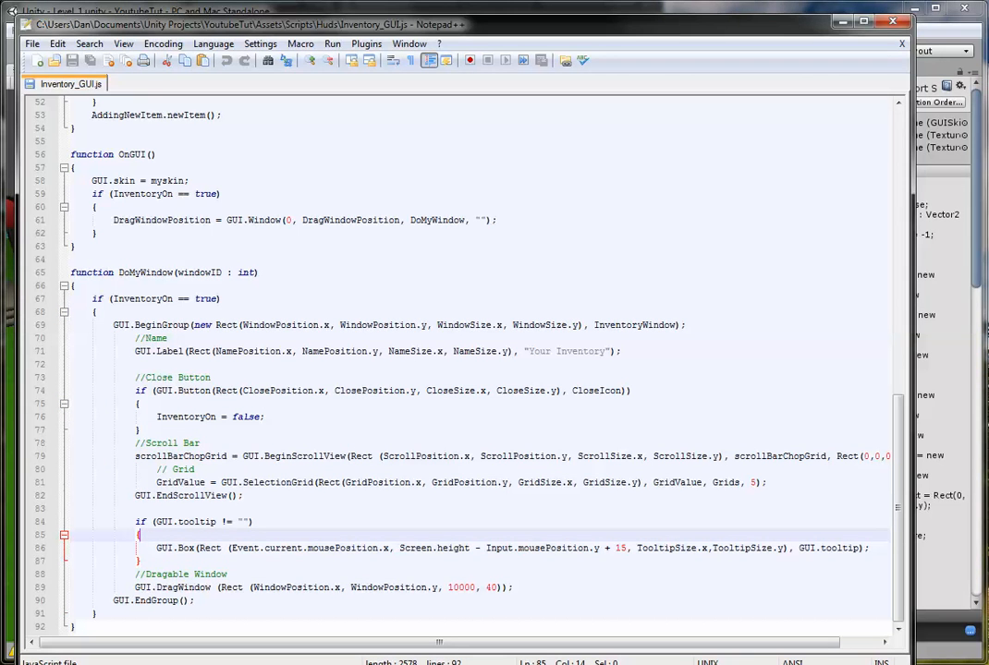
drag(136, 352, 621, 351)
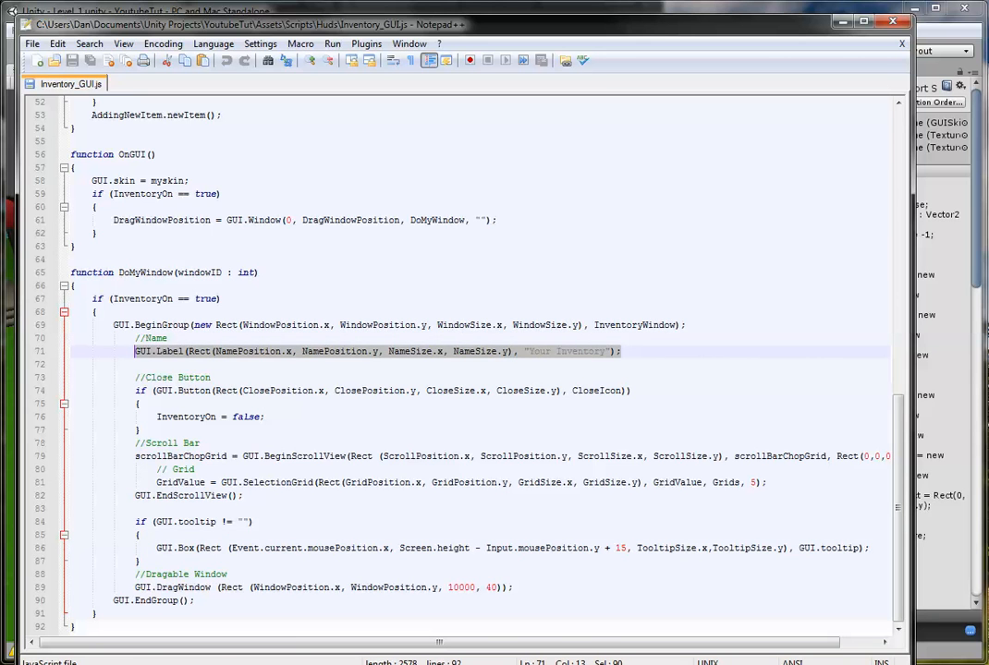
key(ctrl+c)
key(End)
key(Return)
key(ctrl+v)
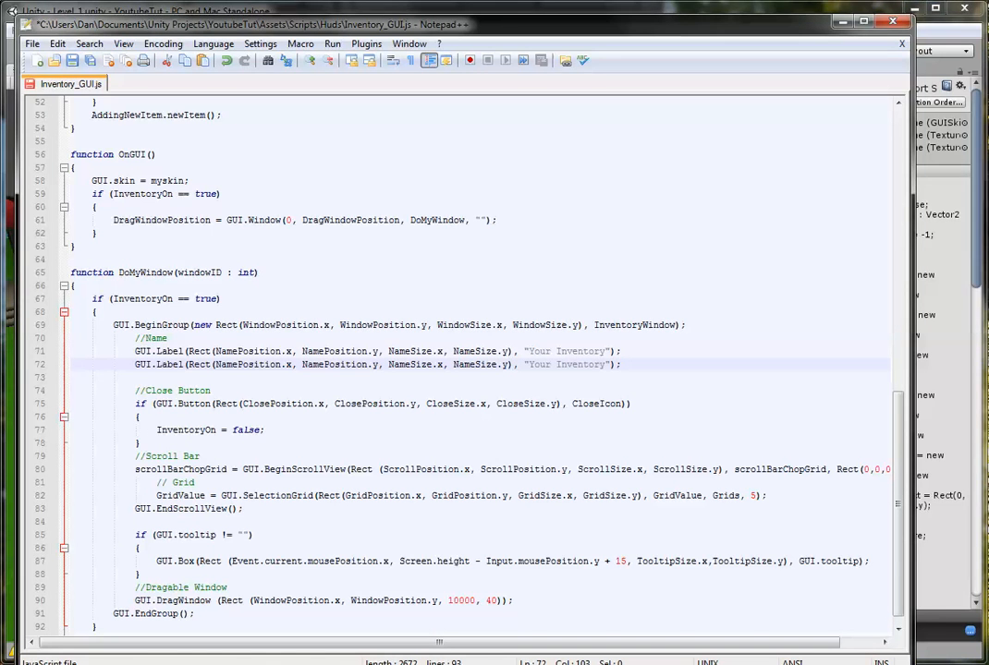
Rename the //Name comment to //Label and save the script.
double_click(155, 337)
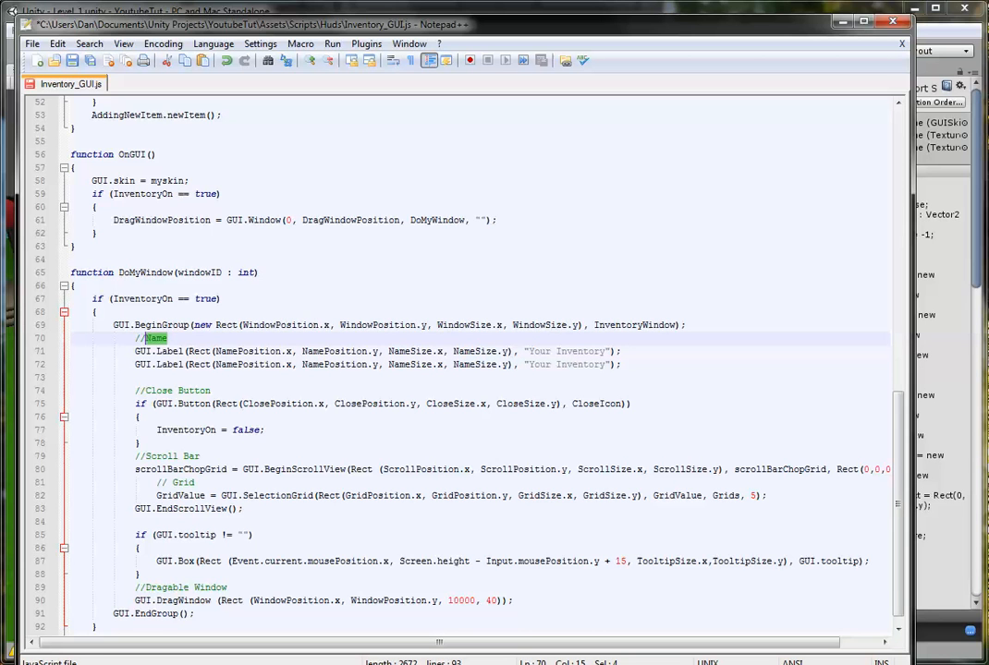
key(BackSpace)
text(Label)
key(ctrl+s)
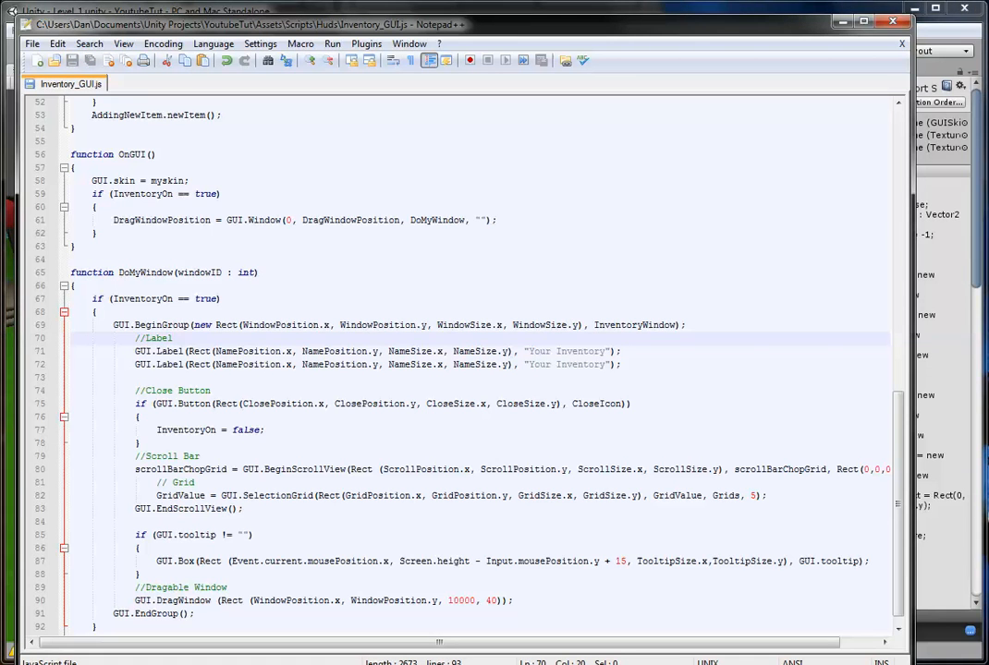
key(Down)
key(Down)
scroll(462, 369, up, 6)
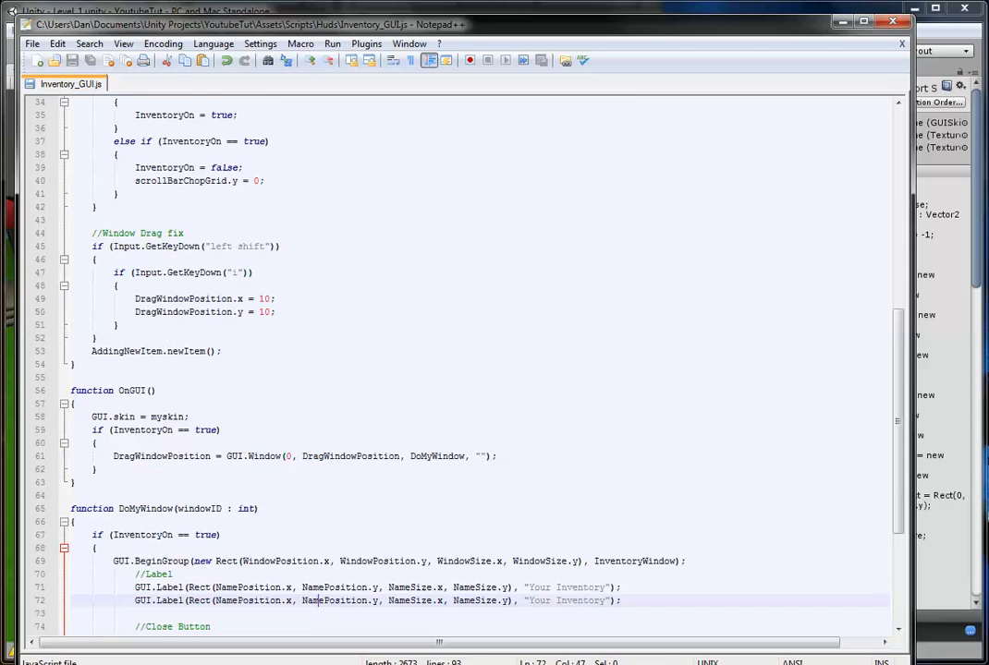
scroll(462, 370, up, 6)
scroll(461, 369, up, 5)
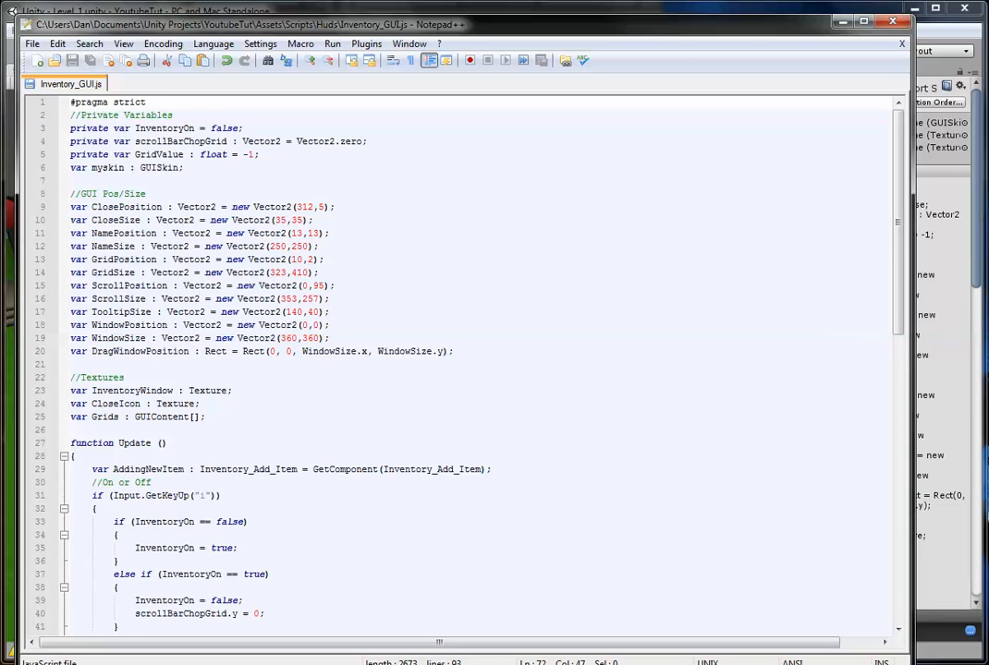
Duplicate the NamePosition and NameSize declarations onto their own lines and save.
drag(330, 246, 70, 233)
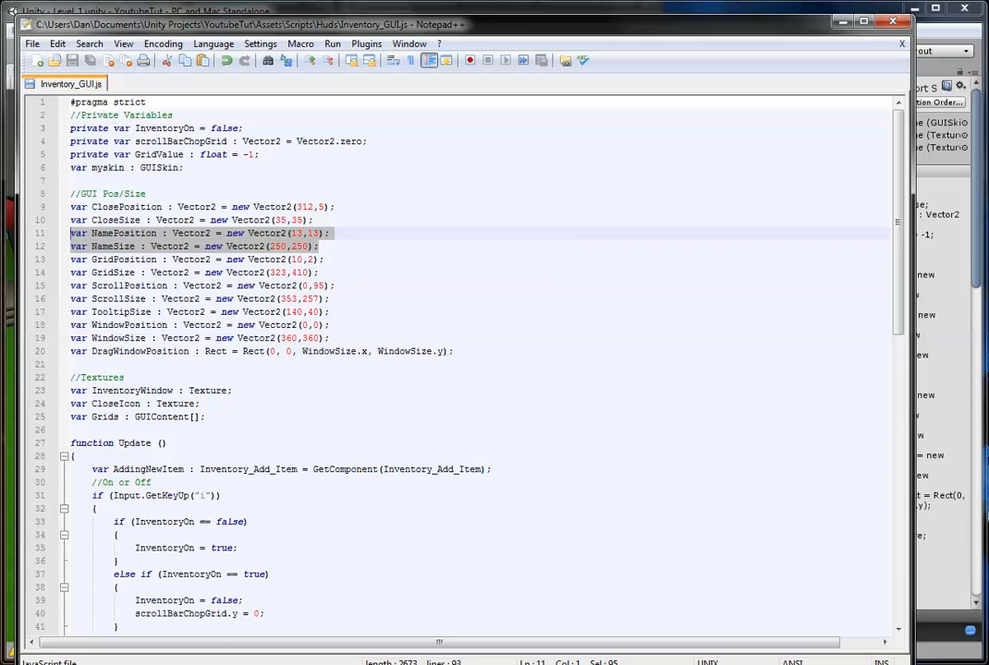
key(ctrl+d)
key(Return)
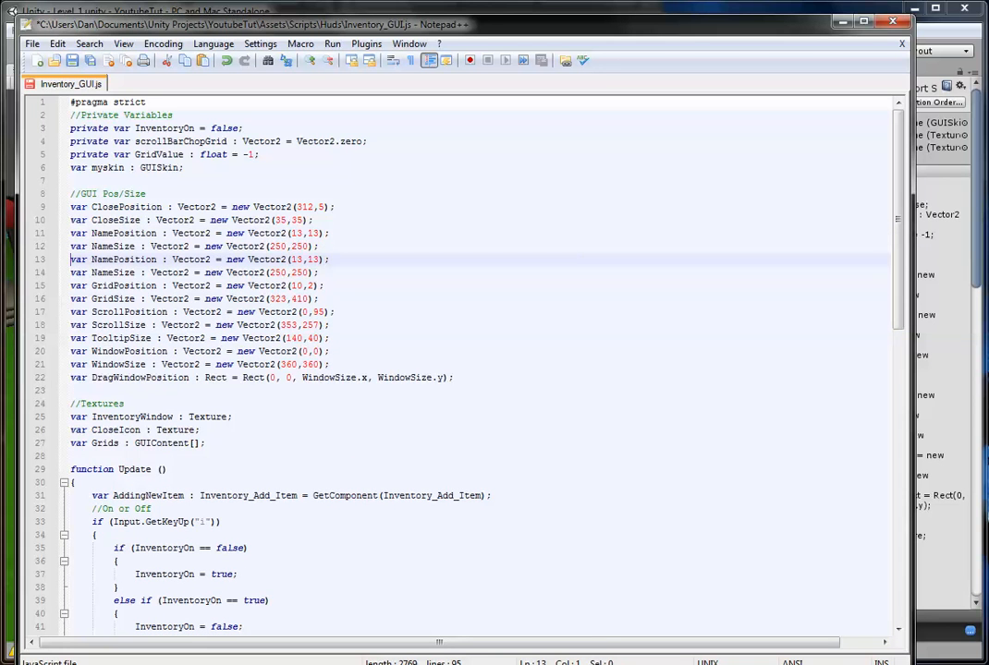
key(Down)
key(Down)
key(ctrl+s)
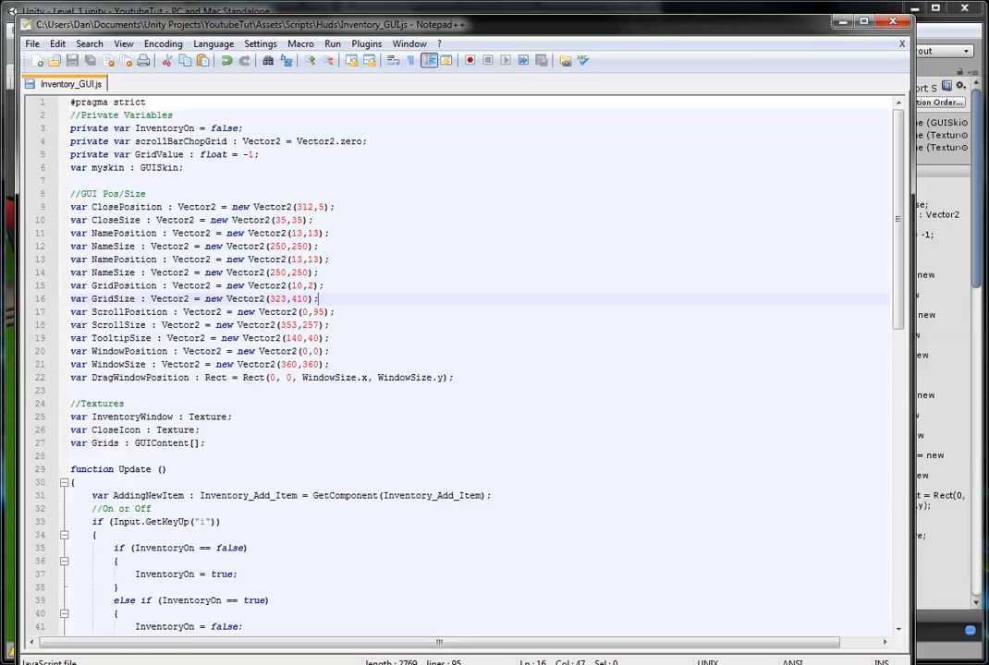
Rename the copied declarations to MoneyPosition and MoneySize.
click(93, 246)
drag(93, 246, 114, 246)
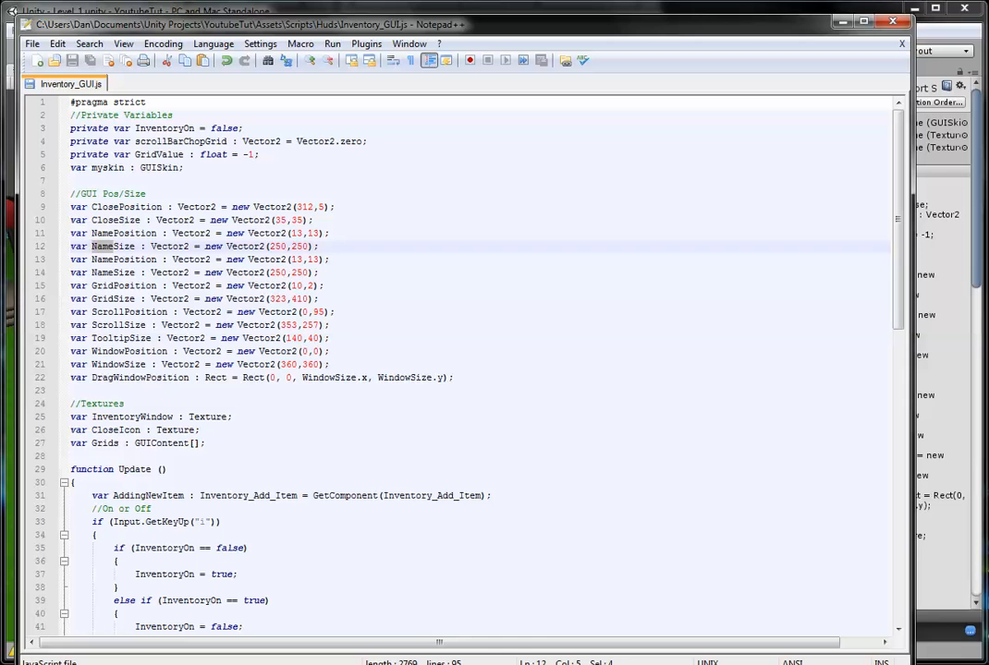
double_click(101, 259)
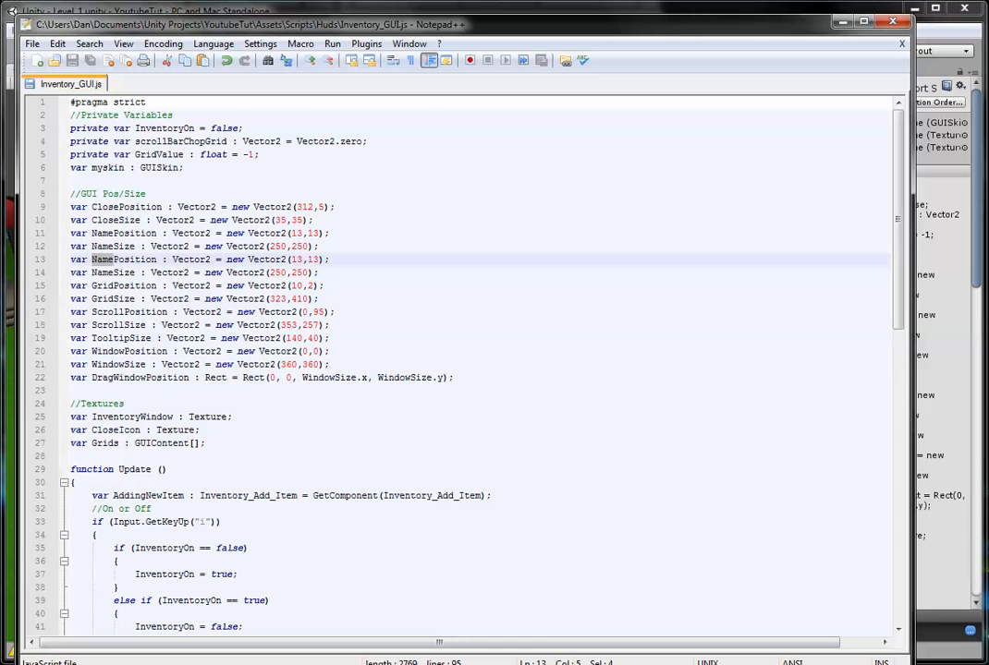
text(Money)
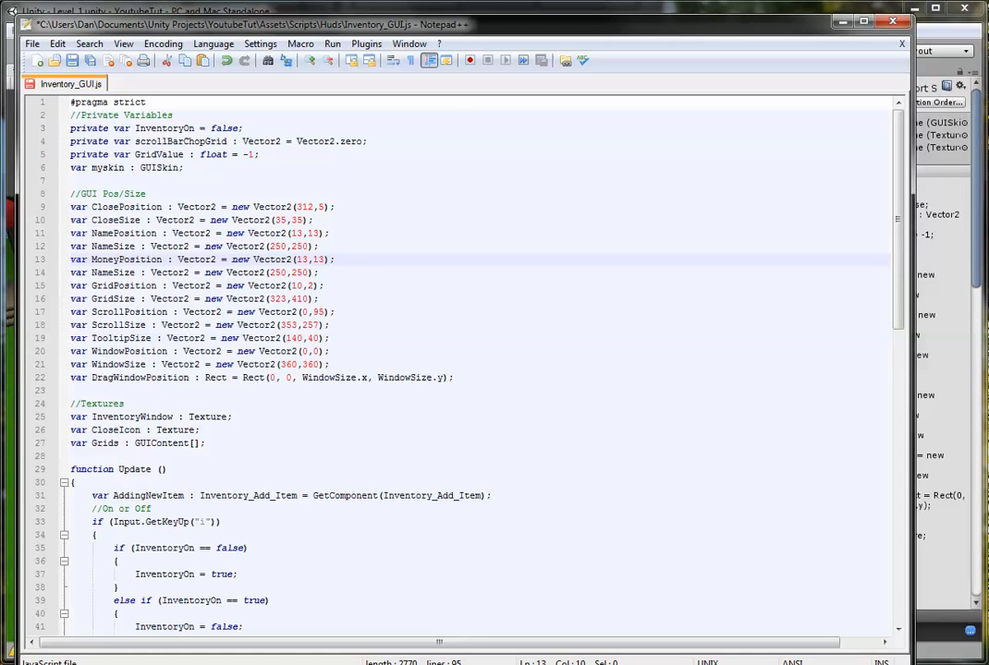
key(ctrl+shift+Left)
key(ctrl+c)
key(Down)
key(shift+Right)
key(shift+Right)
key(shift+Right)
key(ctrl+v)
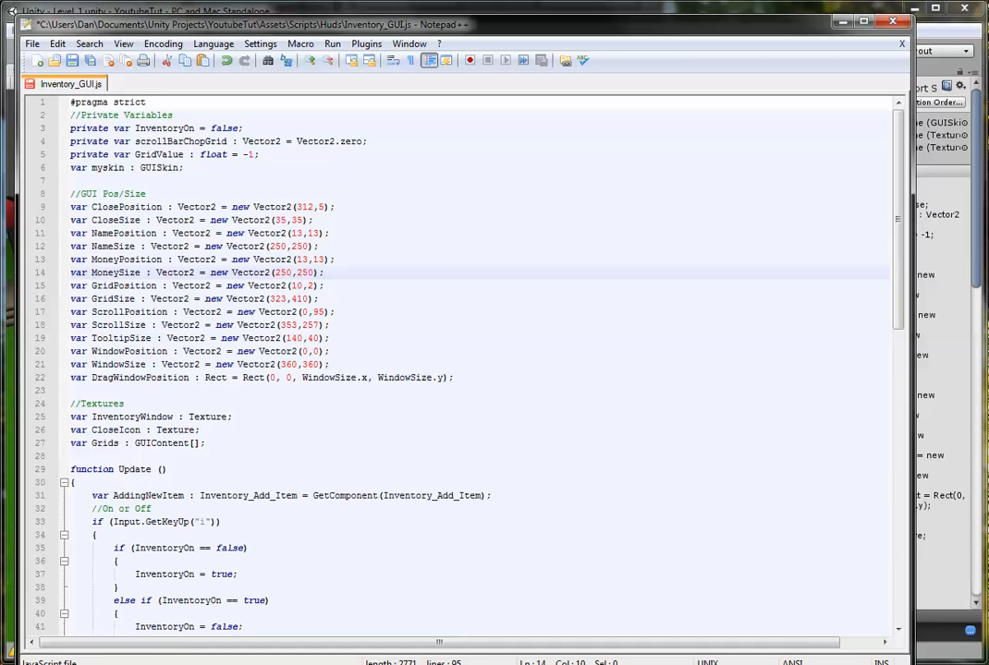
Clear the MoneyPosition x value ready for the new coordinate.
key(Up)
key(ctrl+Left)
key(ctrl+shift+Right)
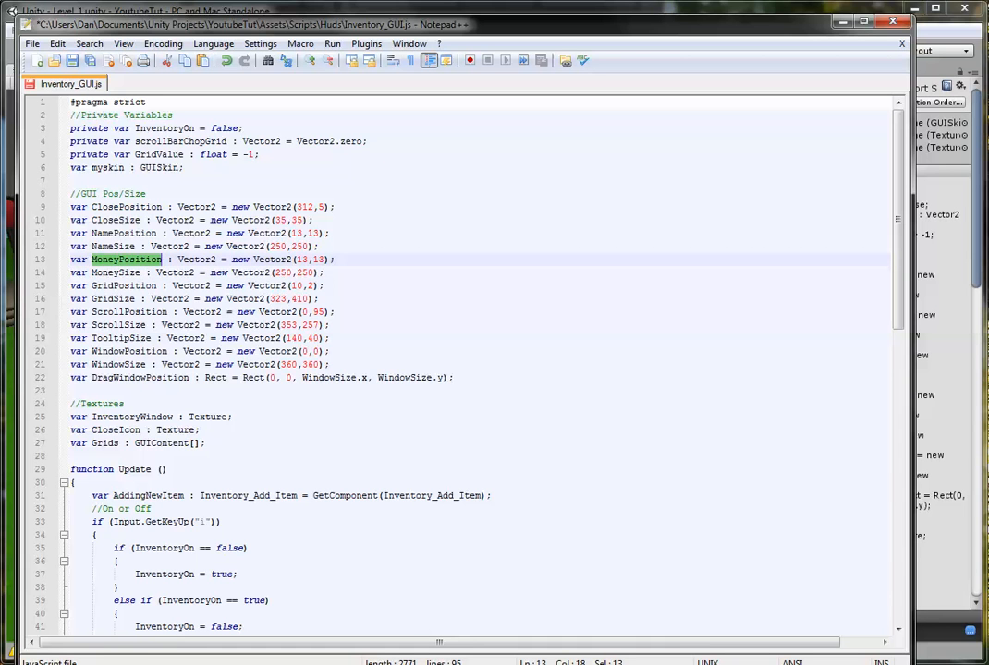
key(End)
key(Left)
key(Left)
key(Left)
key(BackSpace)
key(BackSpace)
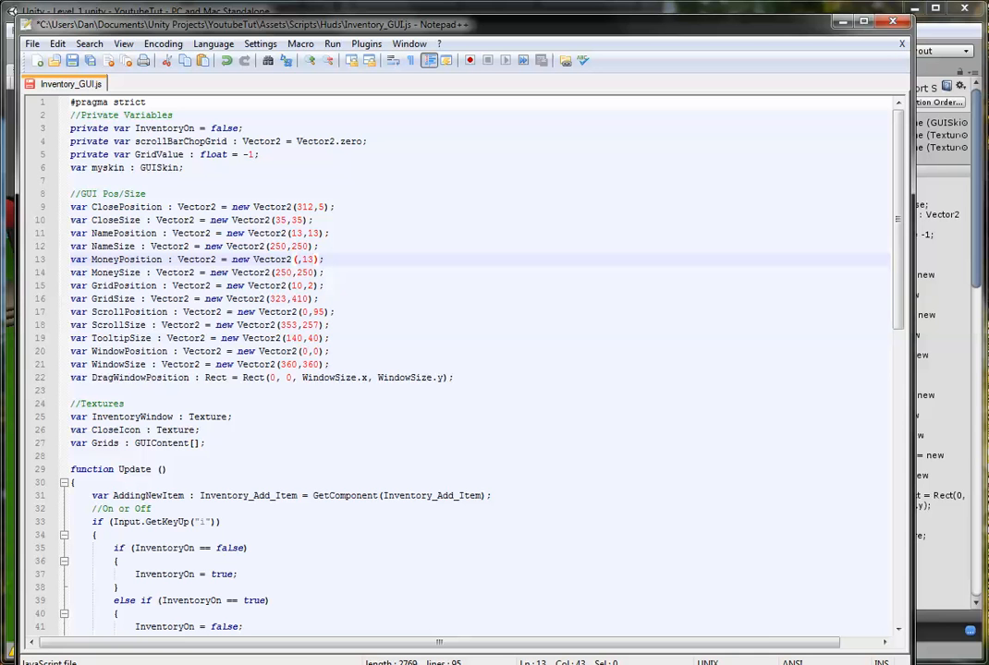
text(13)
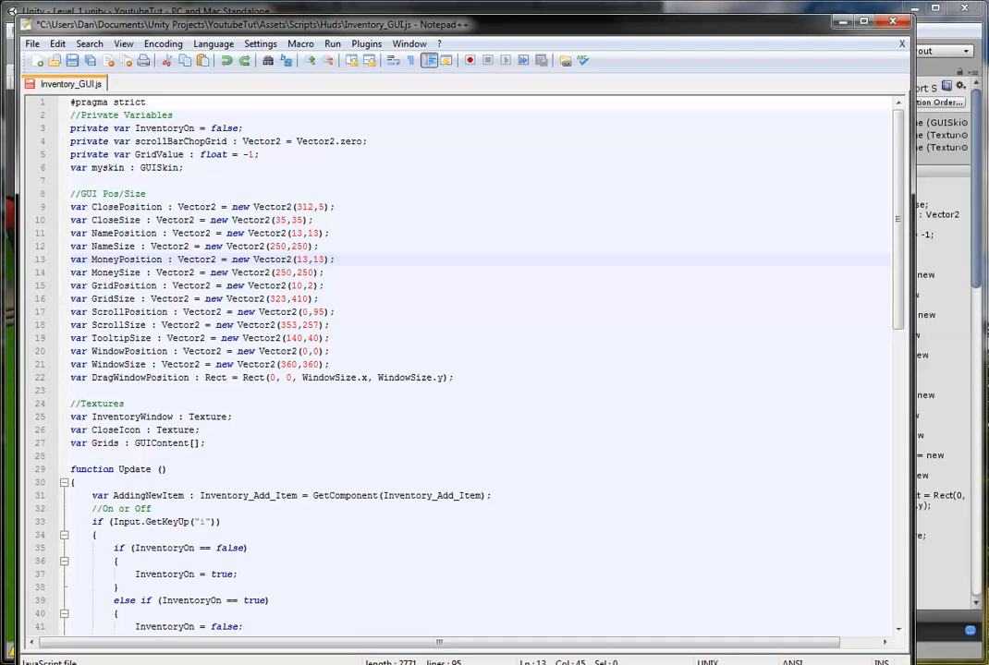
scroll(462, 370, down, 5)
scroll(462, 369, up, 3)
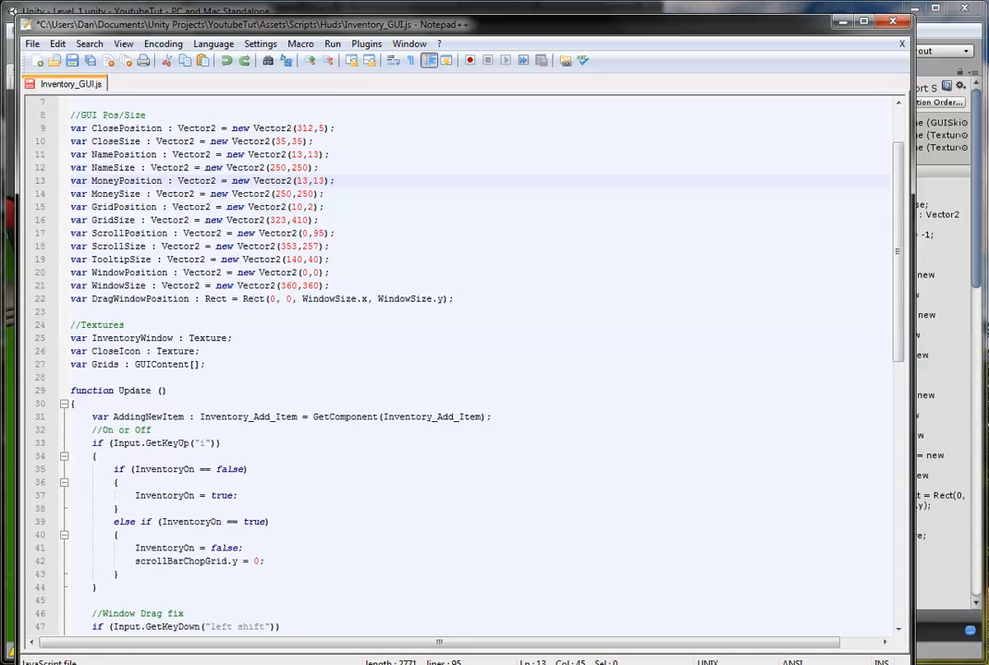
scroll(462, 369, down, 10)
scroll(462, 370, down, 3)
scroll(462, 369, down, 2)
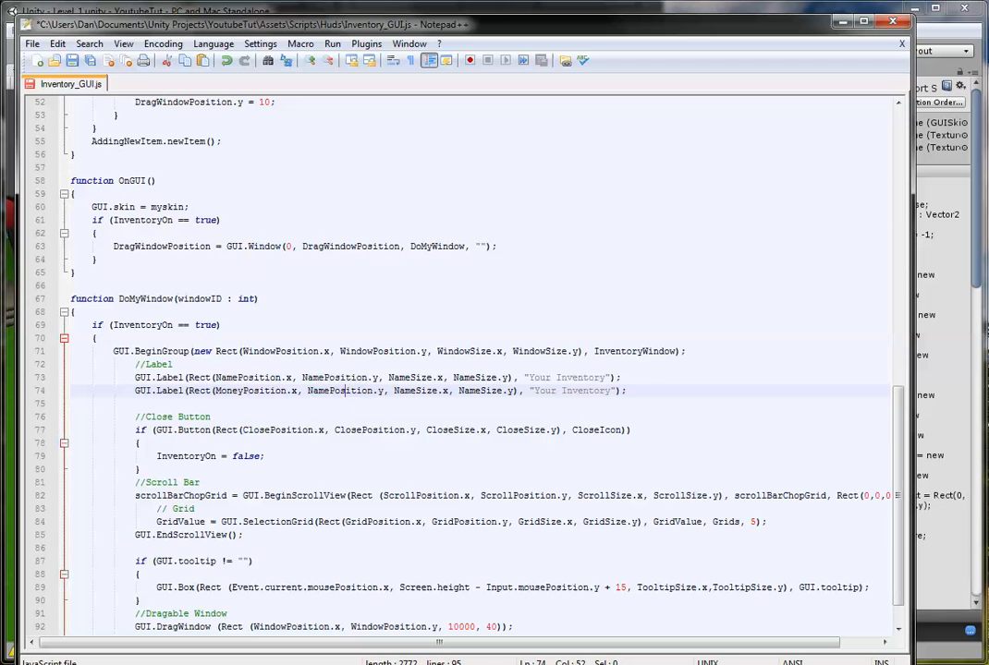
Swap the second label's Rect arguments to MoneyPosition and MoneySize, then minimise the editor to reveal Unity.
drag(399, 390, 425, 390)
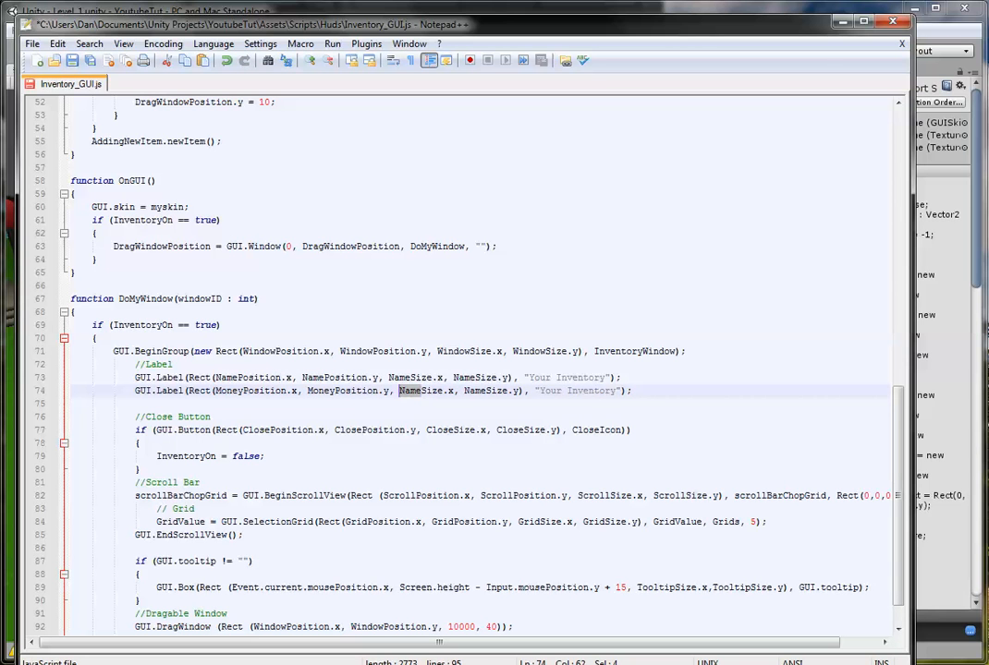
text(Money)
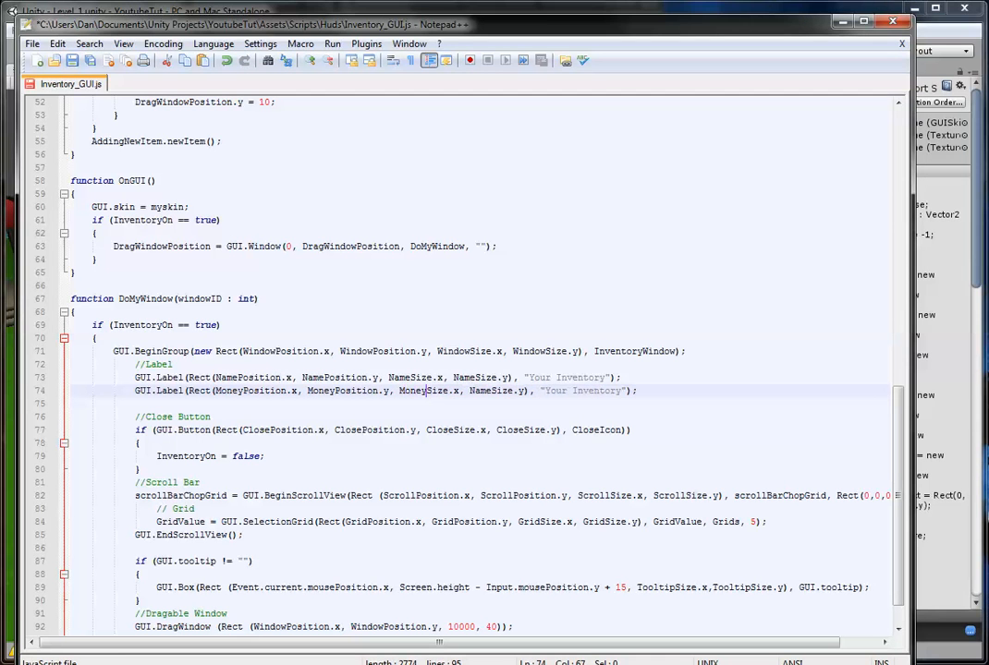
drag(469, 390, 631, 390)
text(Money)
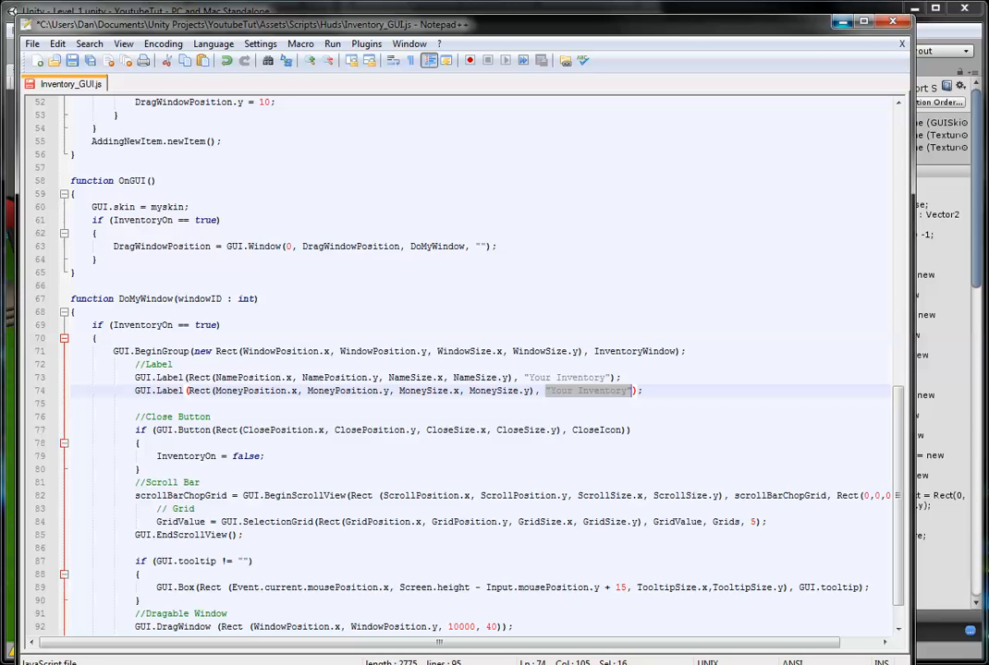
click(842, 22)
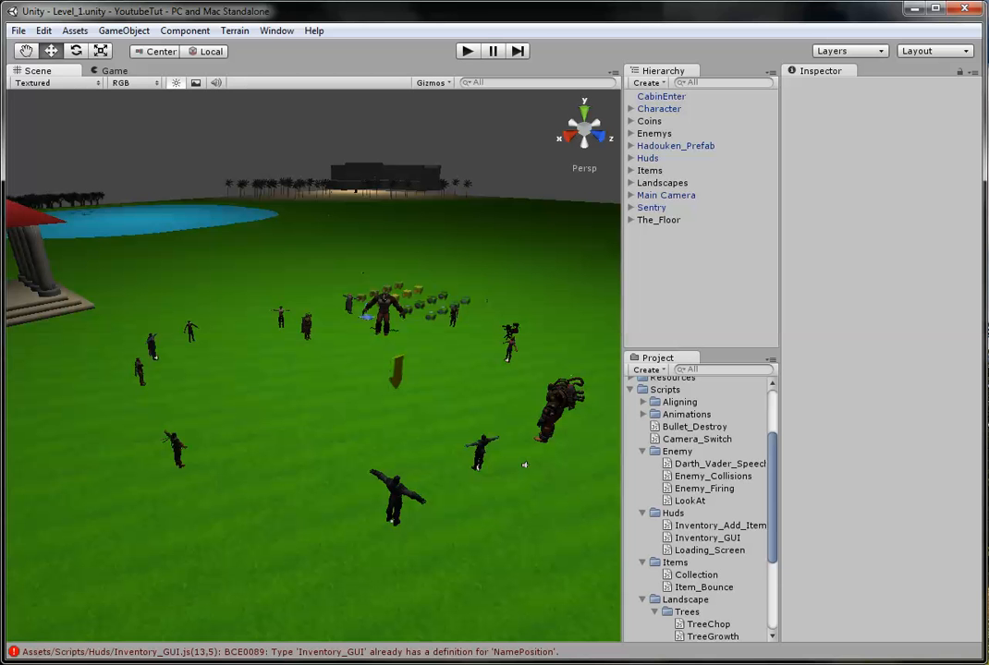
scroll(702, 509, down, 4)
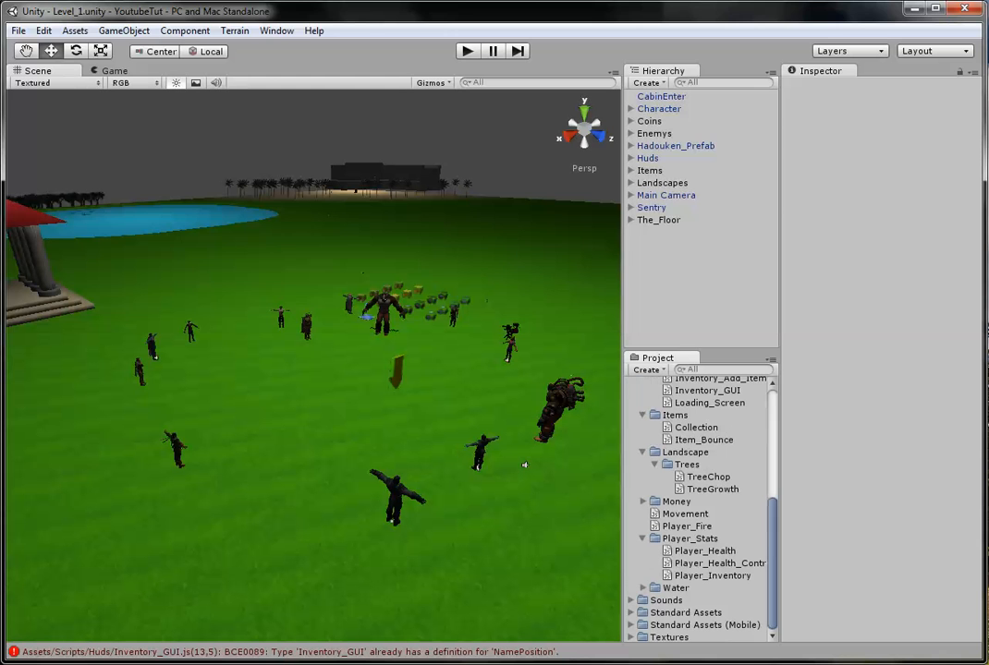
Open Player_Inventory from Unity's Project panel and check the NamePosition declaration.
click(711, 575)
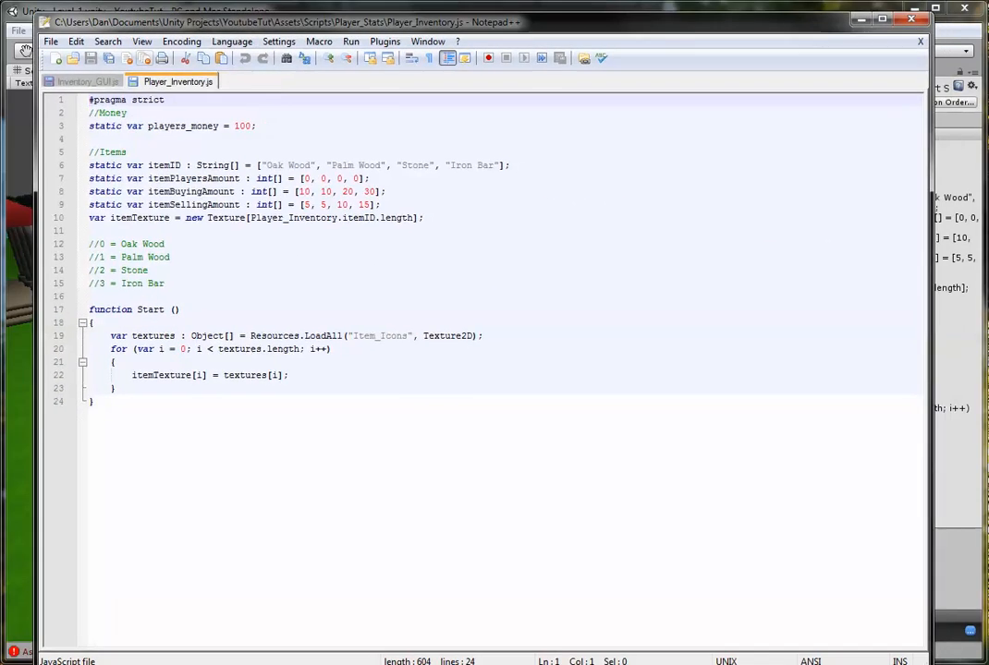
scroll(462, 370, up, 3)
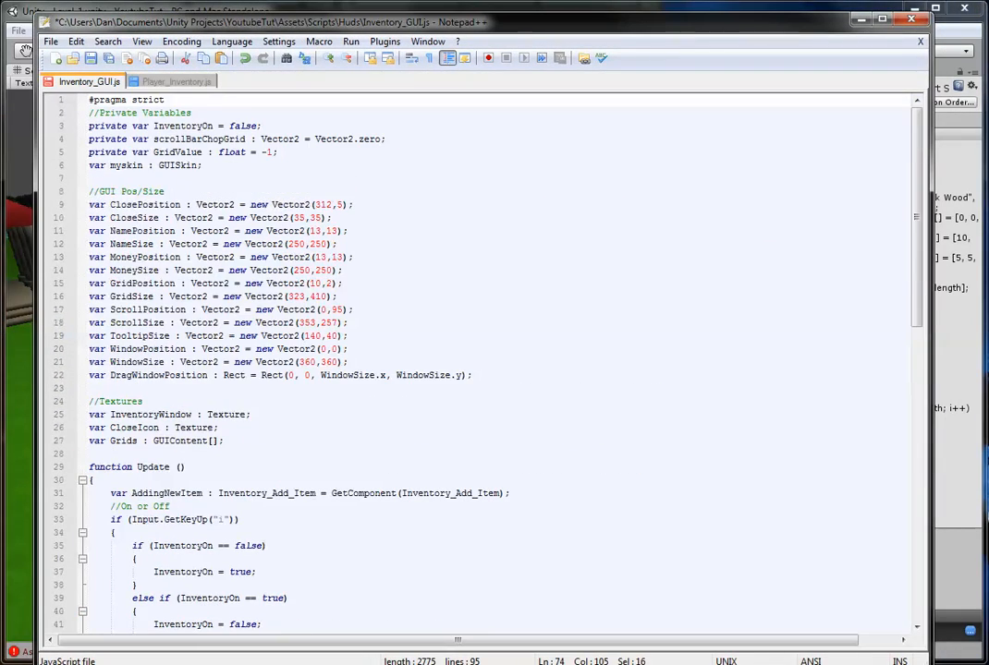
click(118, 217)
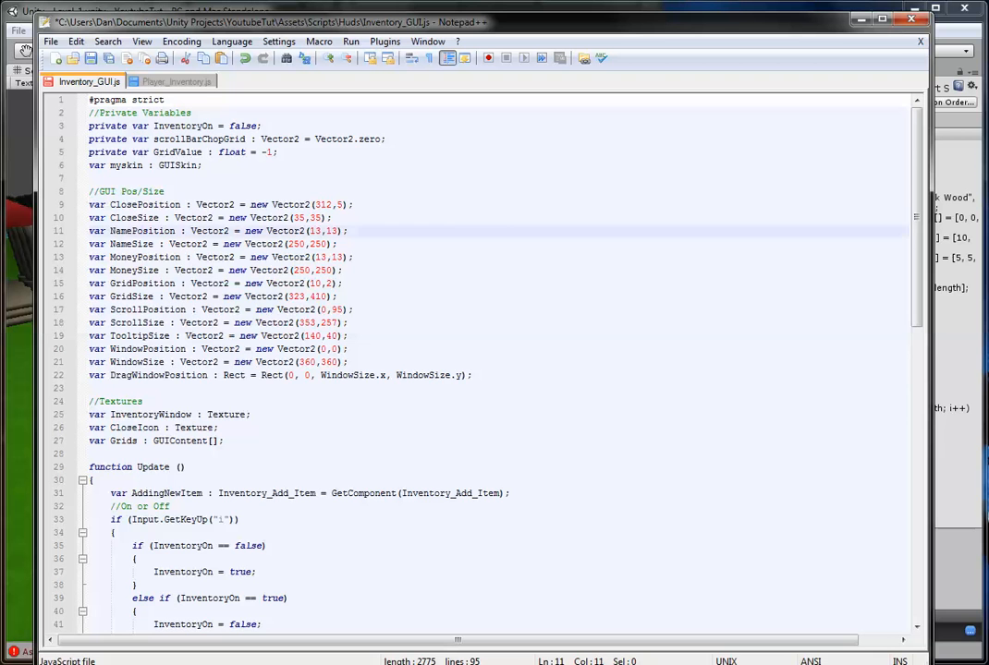
double_click(129, 218)
scroll(462, 369, down, 7)
scroll(462, 370, down, 7)
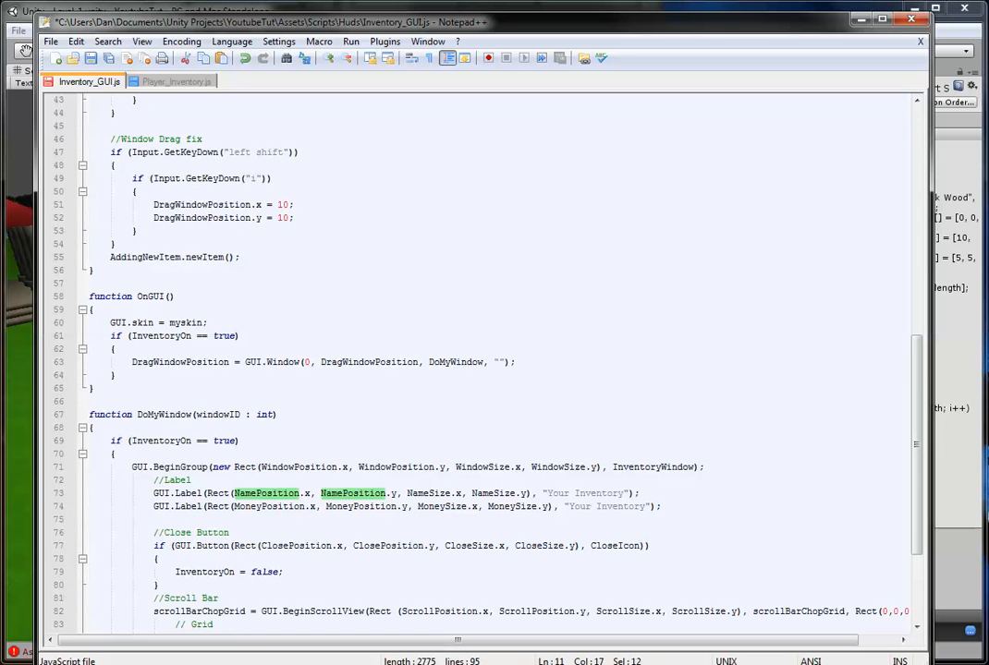
scroll(462, 370, down, 4)
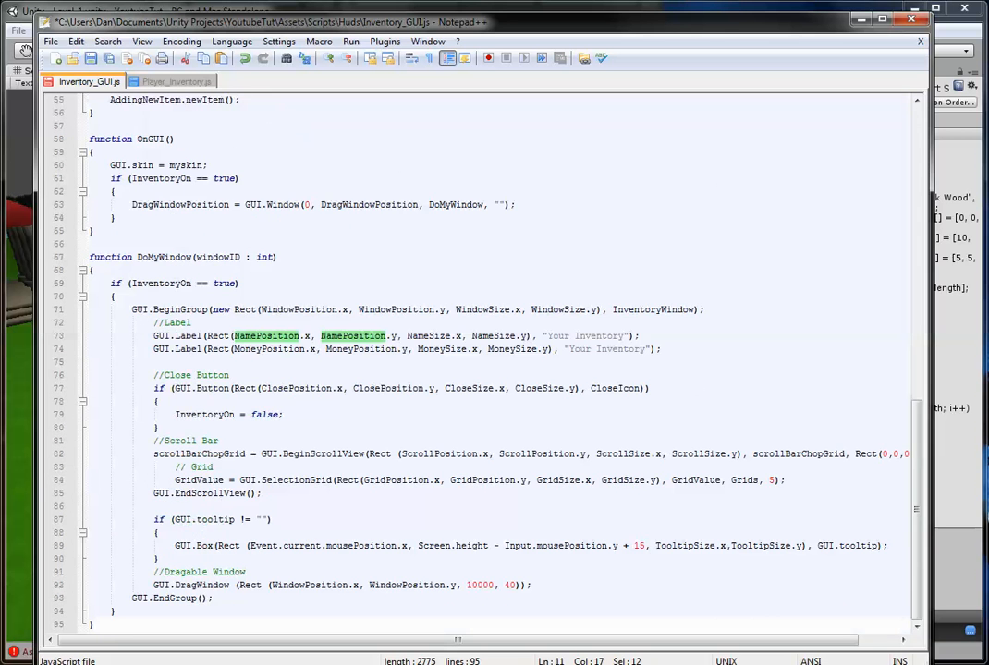
Inspect the players_money variable in Player_Inventory.js, then return to Inventory_GUI.js.
key(ctrl+Tab)
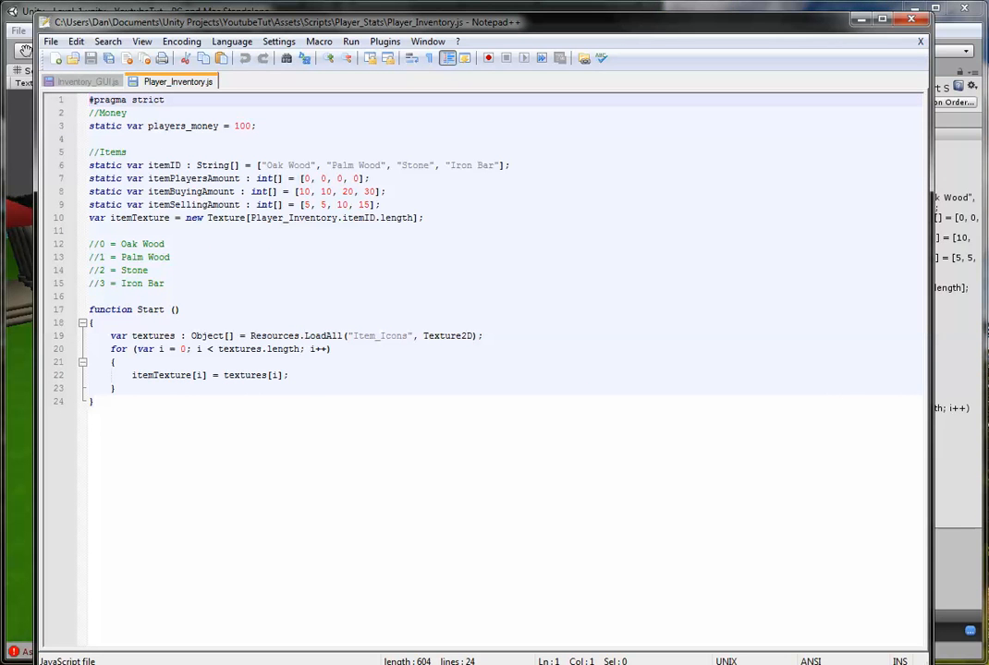
drag(256, 125, 89, 126)
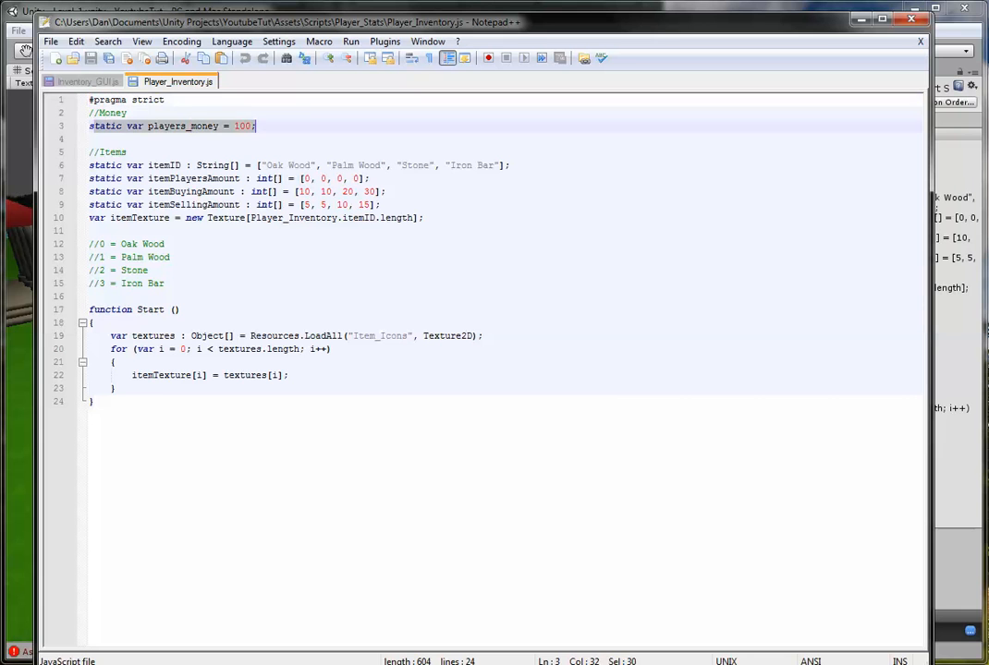
double_click(182, 125)
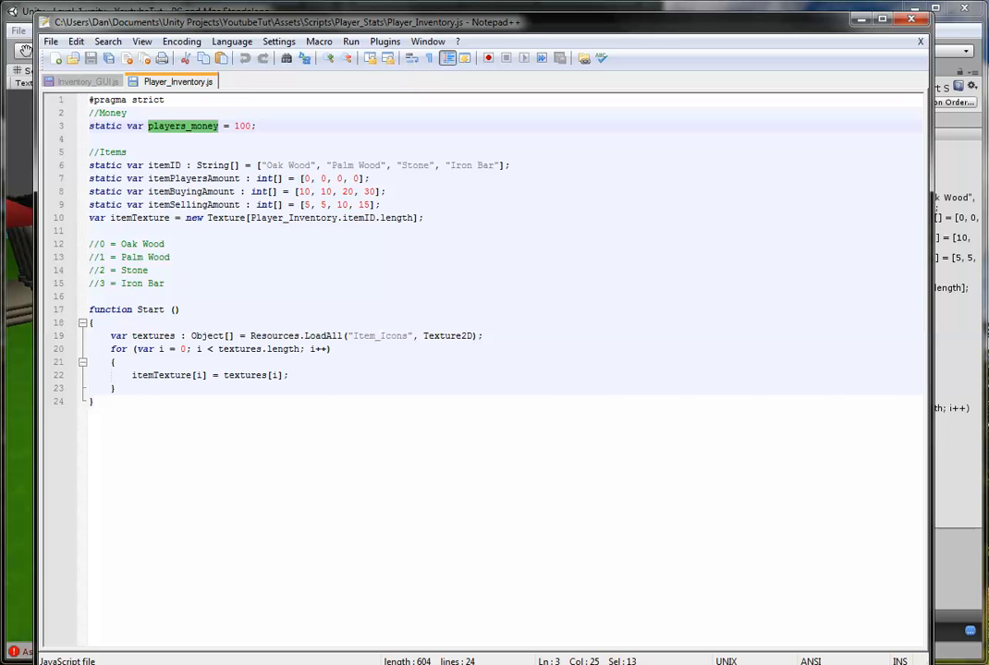
key(ctrl+Page_Up)
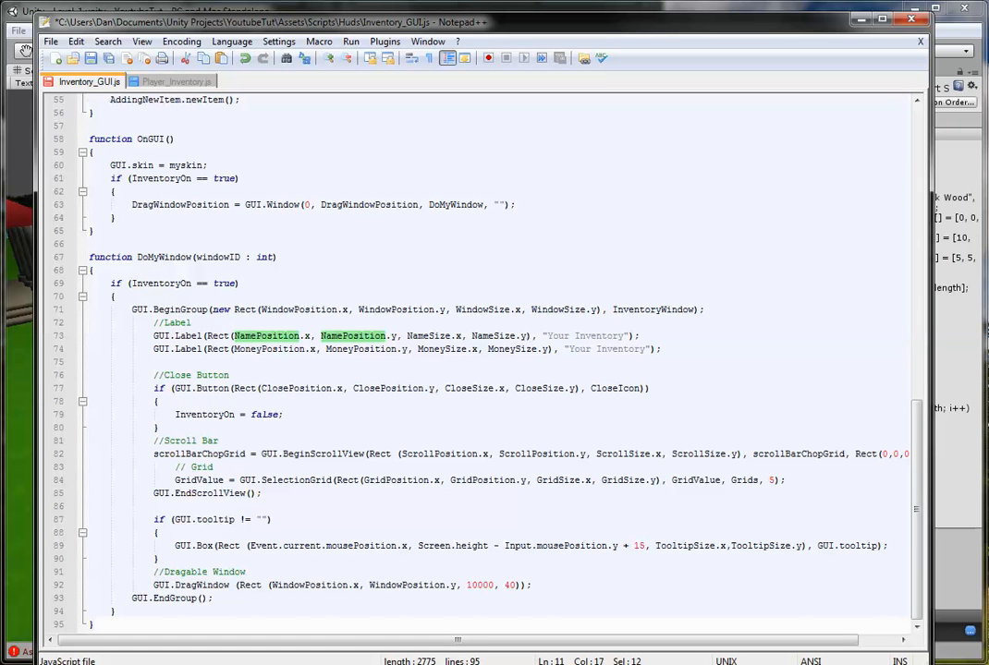
Replace 'Your Inventory' on line 74 with Player_Inventory.players_money as the label content.
drag(654, 349, 565, 349)
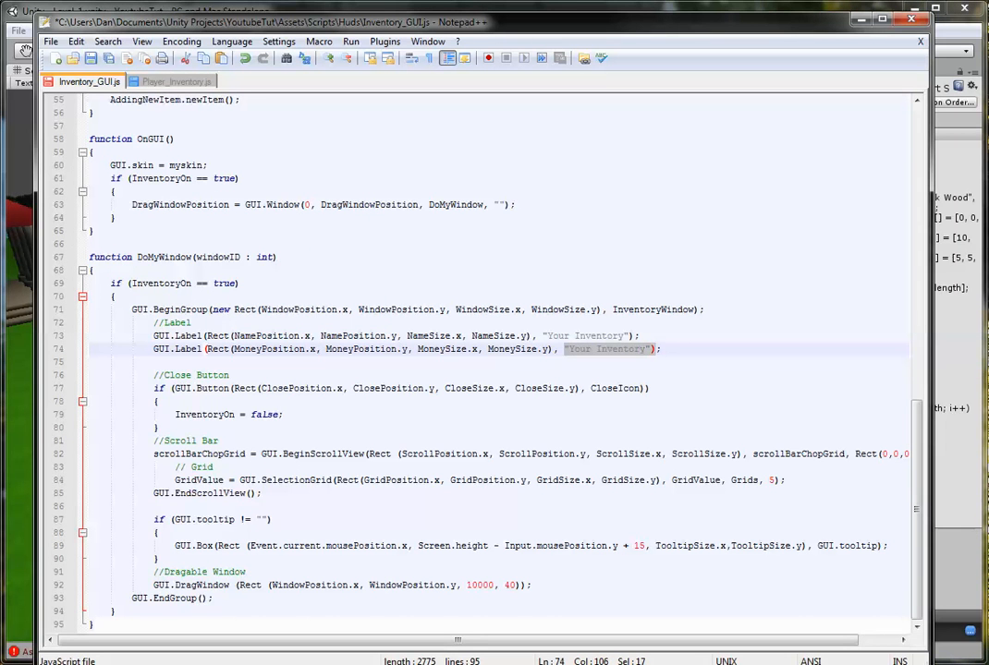
key(shift+Left)
key(Delete)
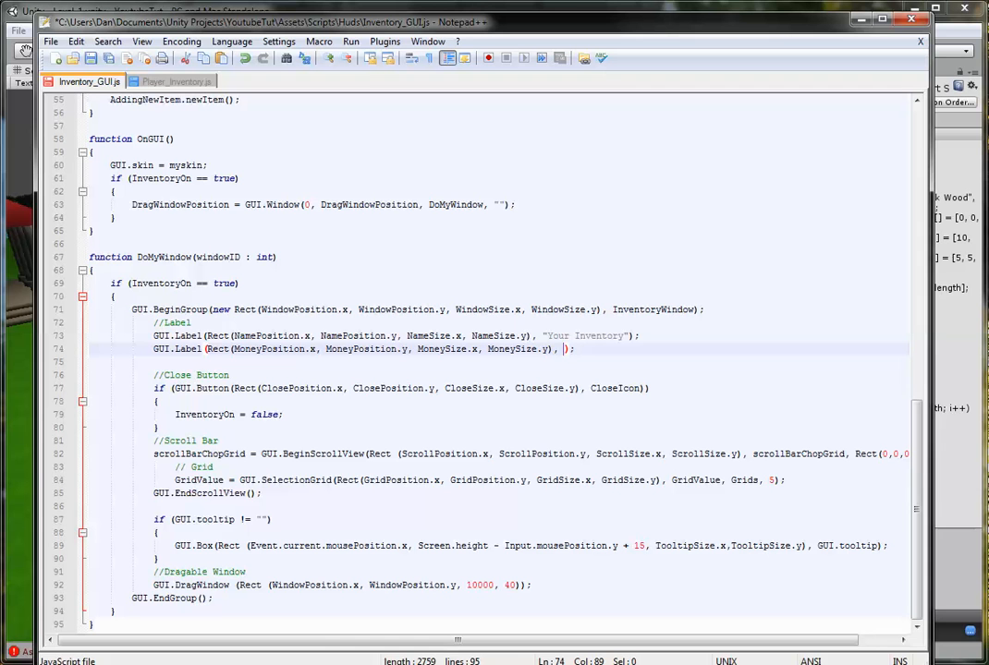
text(PlayeR_)
key(BackSpace)
key(BackSpace)
text(r_Inventory)
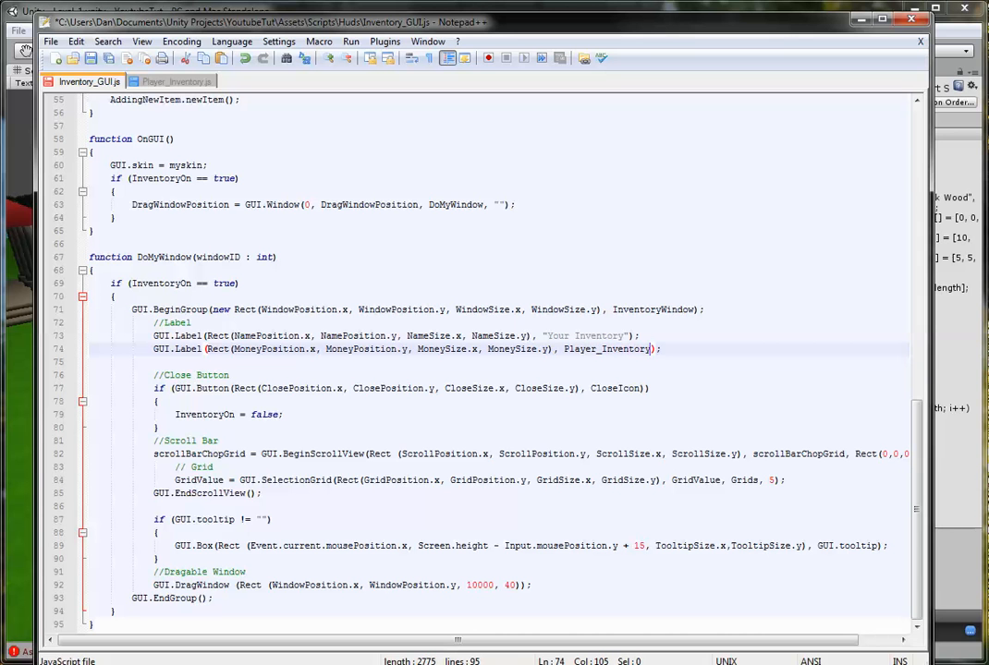
text(.players_money)
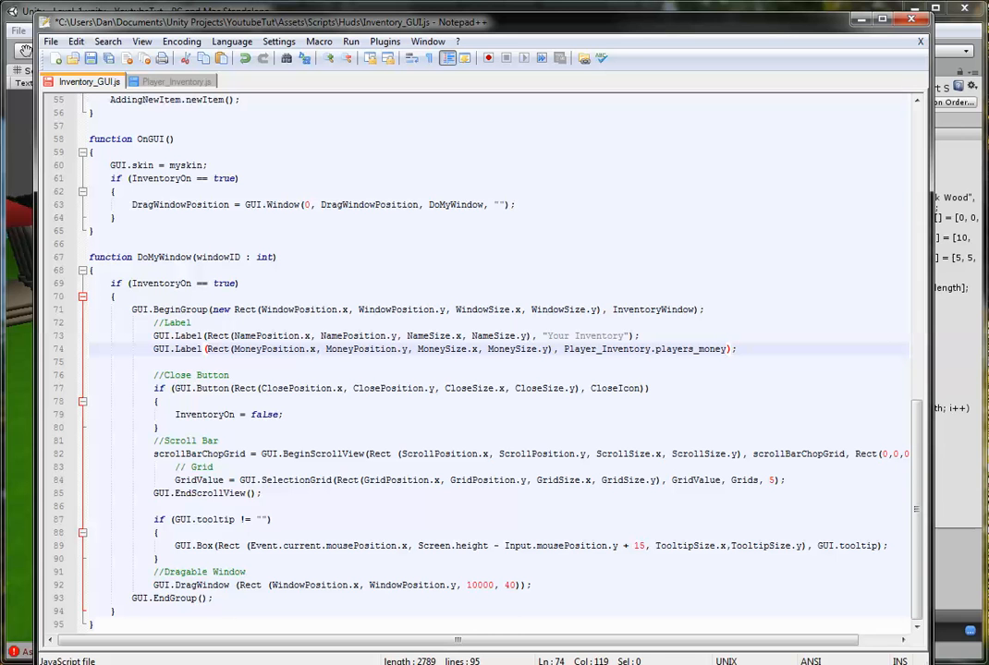
Verify the variable name against Player_Inventory.js, save, and switch to Unity to compile.
key(ctrl+Tab)
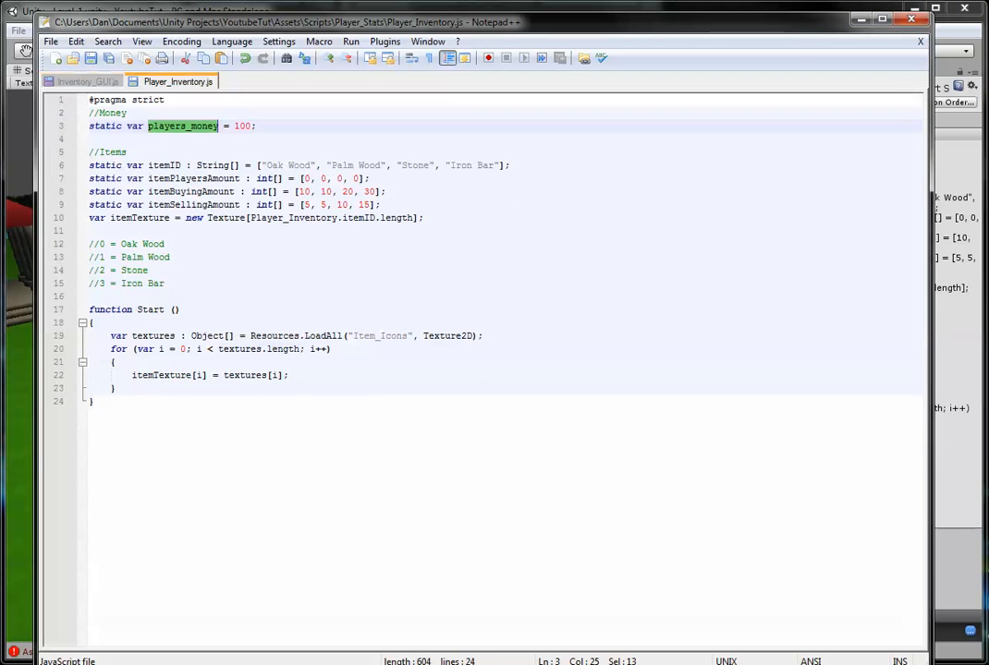
key(ctrl+Tab)
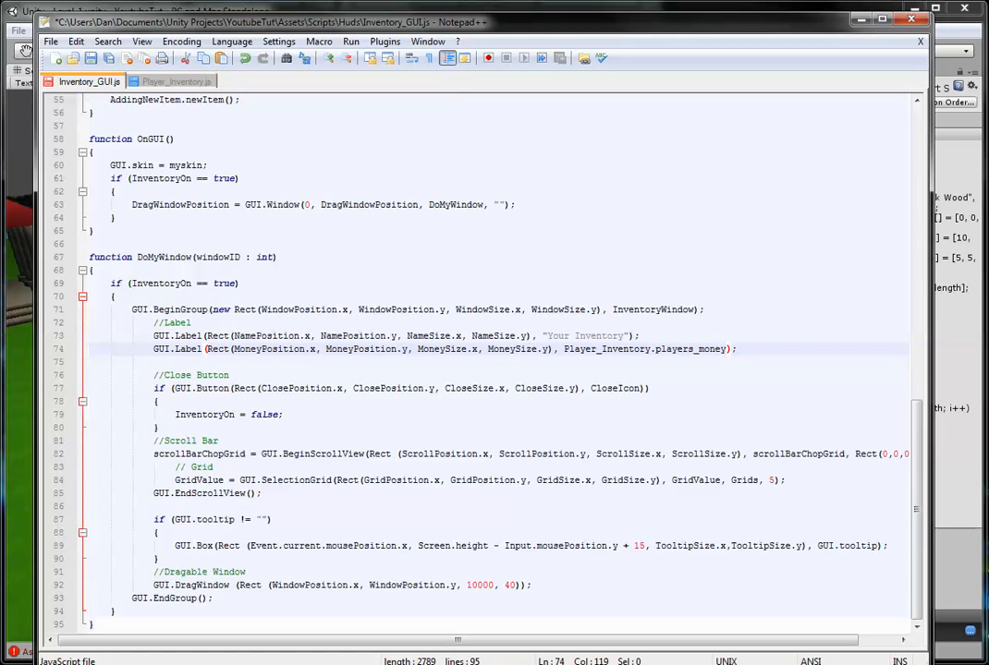
key(ctrl+s)
key(alt+Tab)
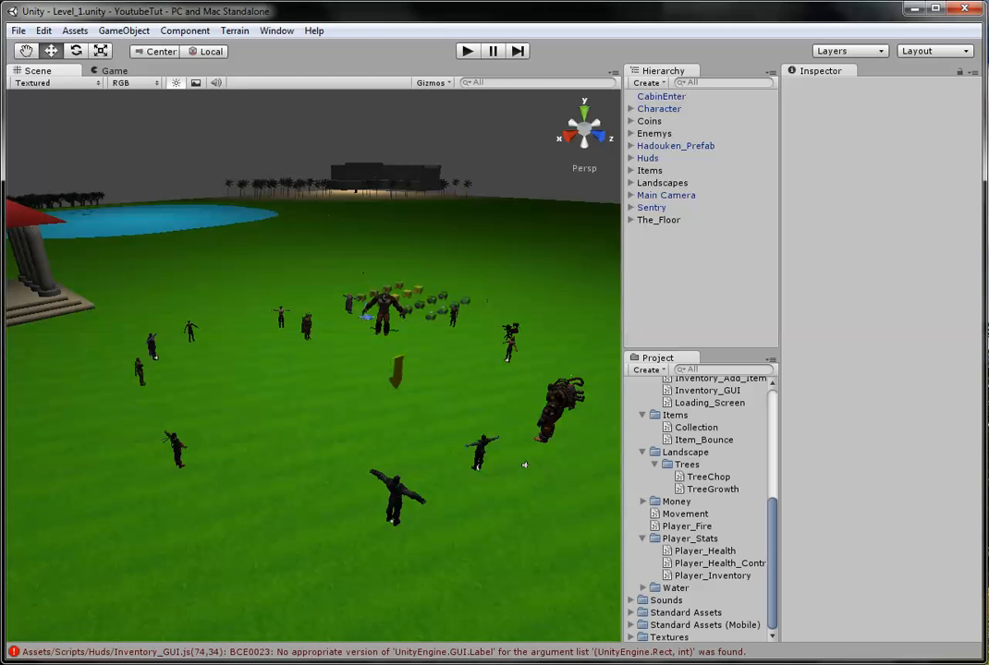
Reread Unity's GUI.Label error and append .ToString() to players_money on line 74.
key(alt+Tab)
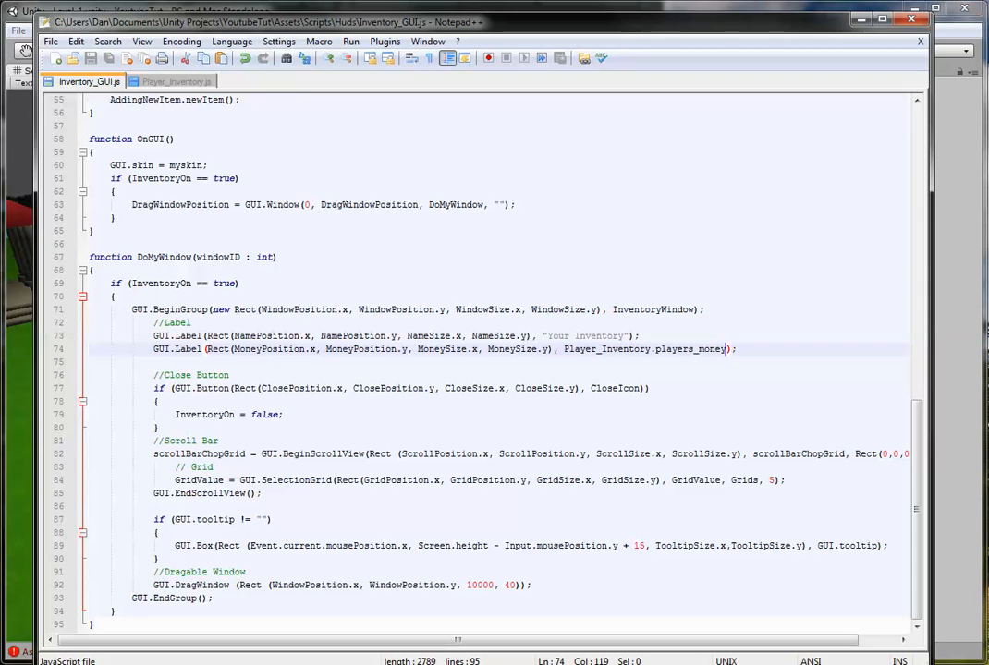
drag(206, 349, 555, 349)
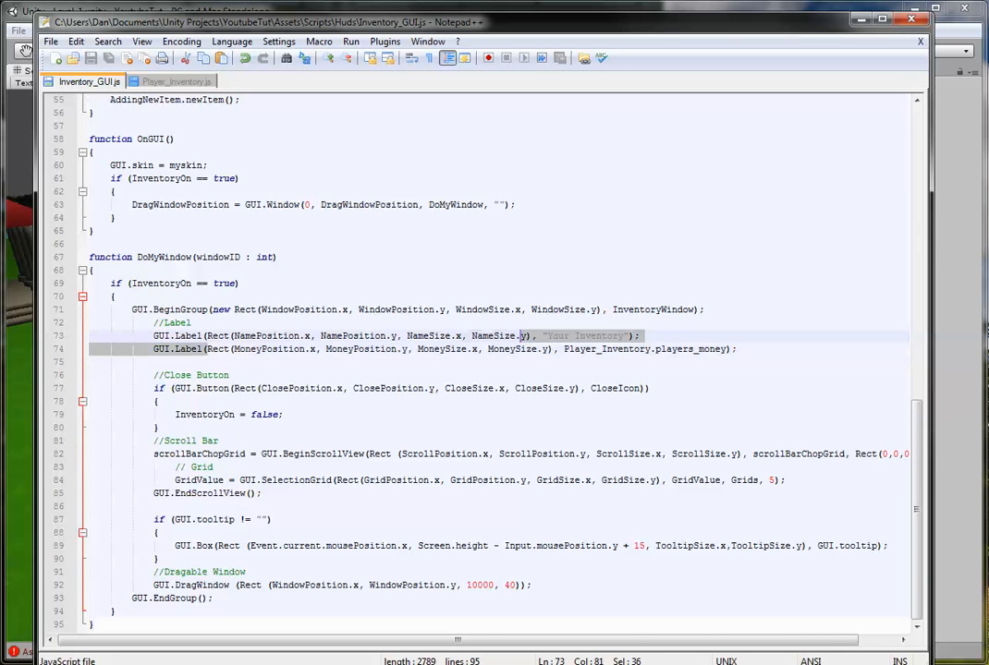
key(alt+Tab)
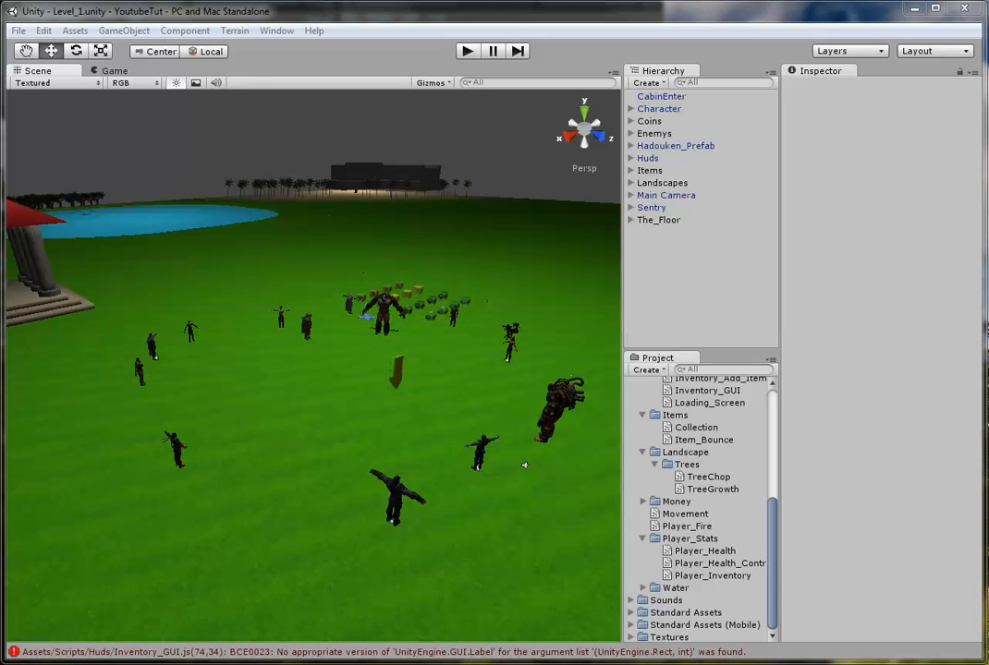
key(alt+Tab)
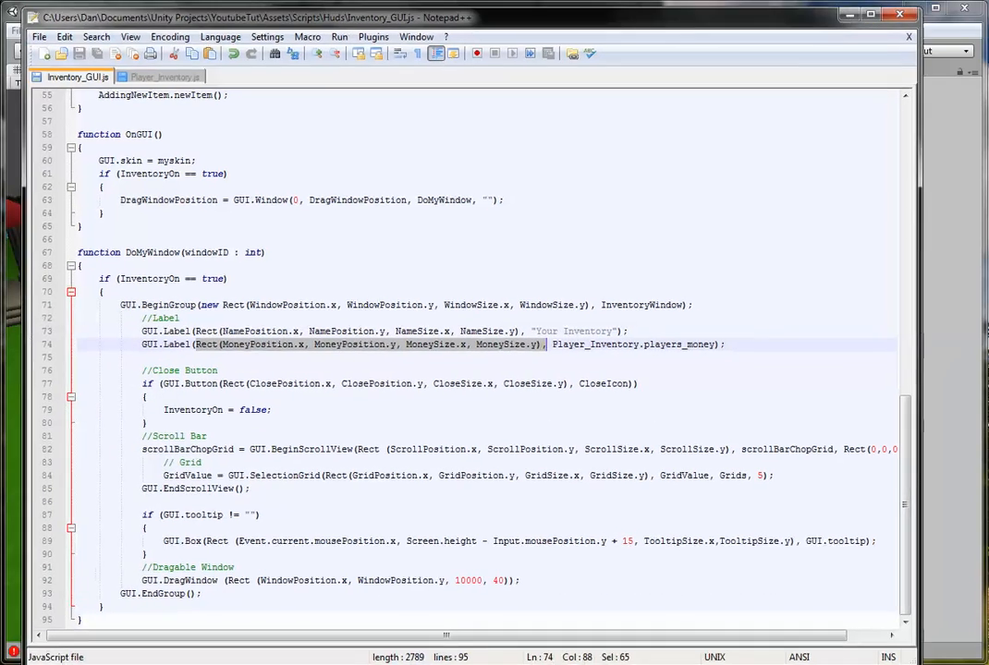
key(End)
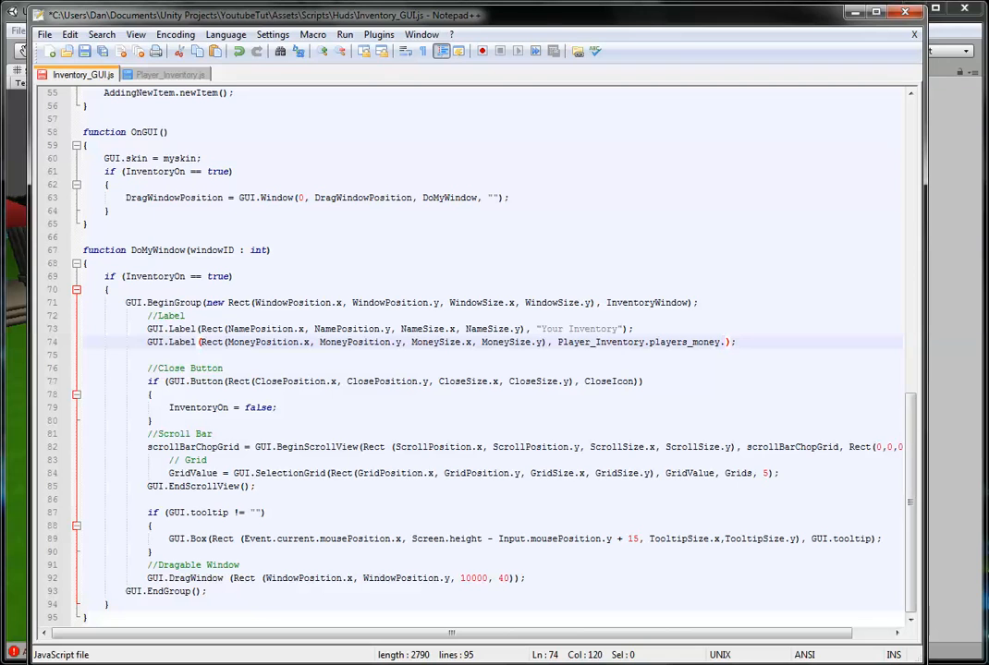
text(.ToStinrg ()
Correct the ToString spelling, save the script and return to Unity.
key(Down)
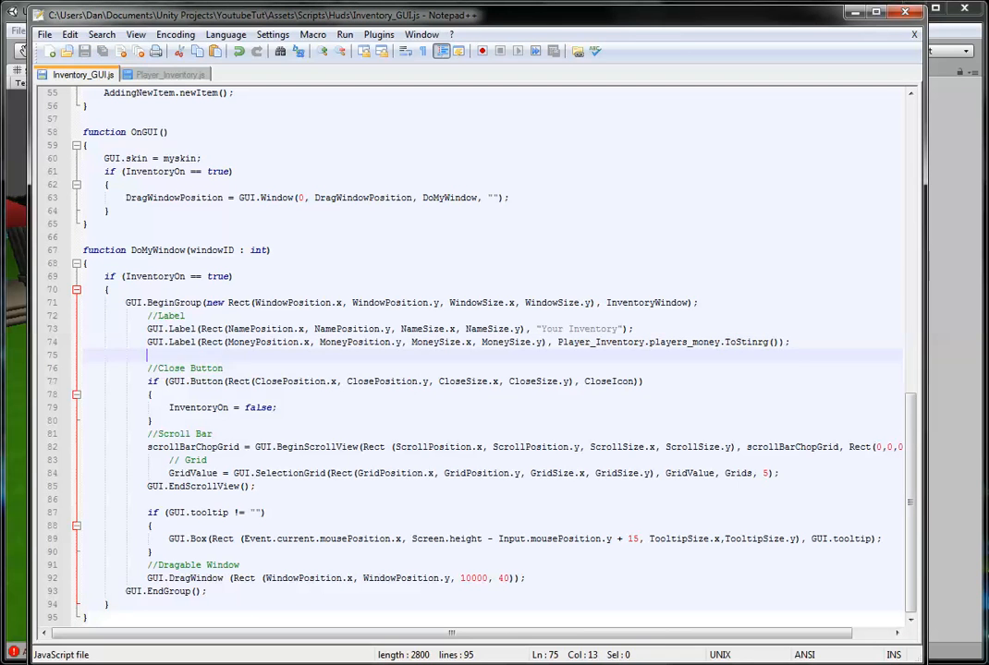
key(Up)
click(770, 342)
key(BackSpace)
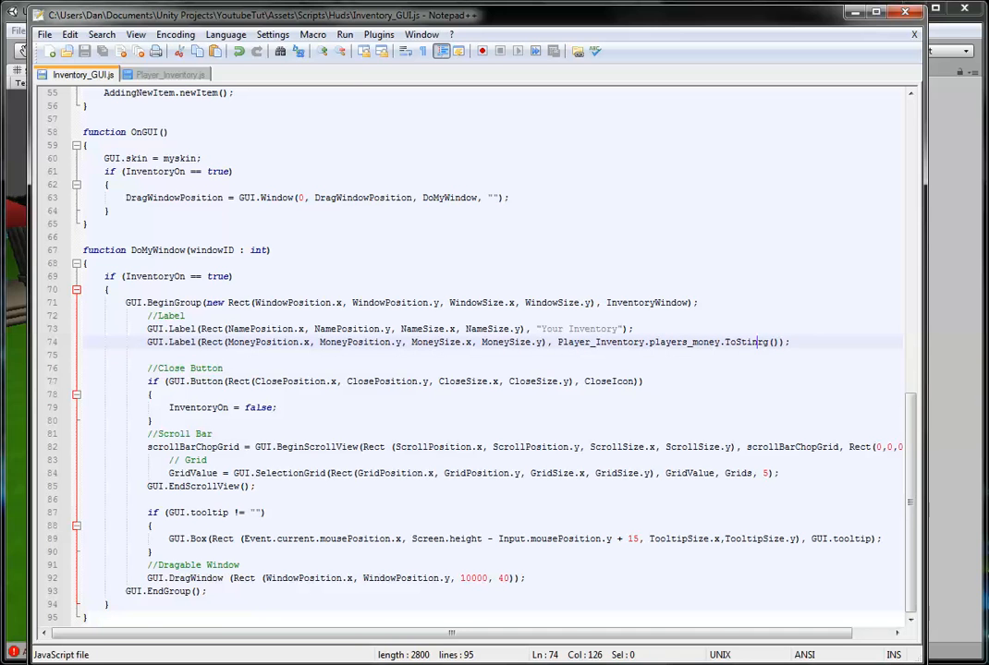
key(Left)
key(Left)
key(Left)
key(BackSpace)
key(BackSpace)
text(ri)
key(Right)
key(Delete)
key(ctrl+s)
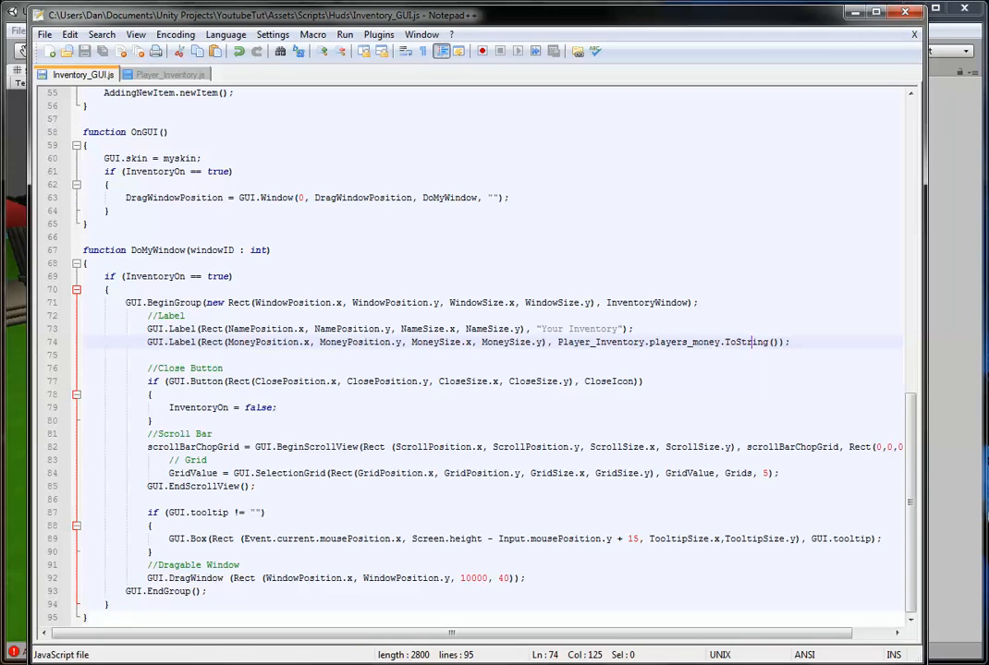
key(alt+Tab)
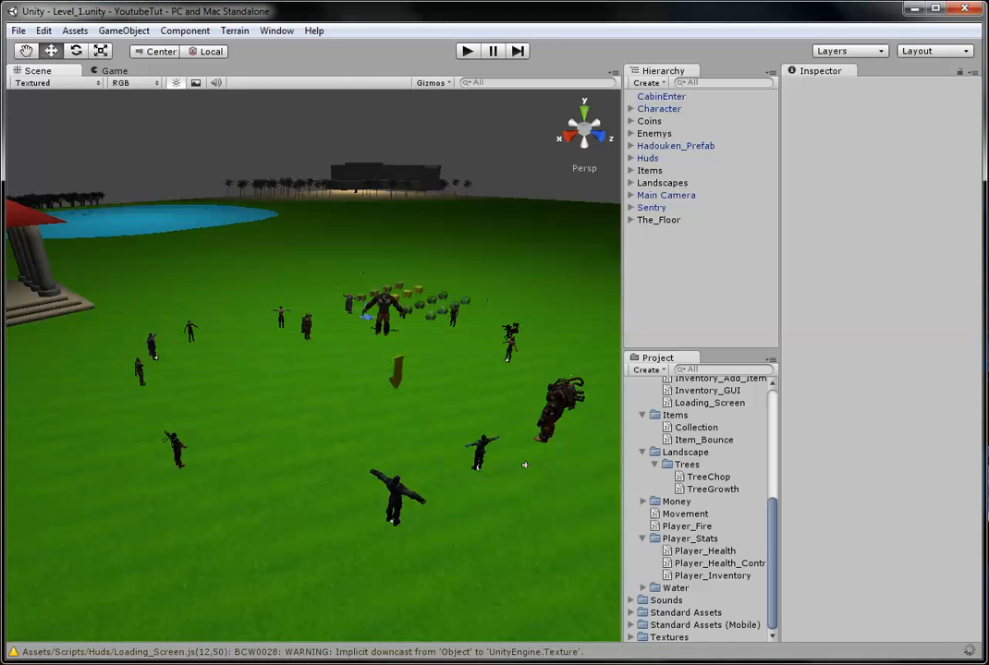
Collapse the Character's other components so Inventory_GUI's Money Position coordinates are visible.
click(113, 70)
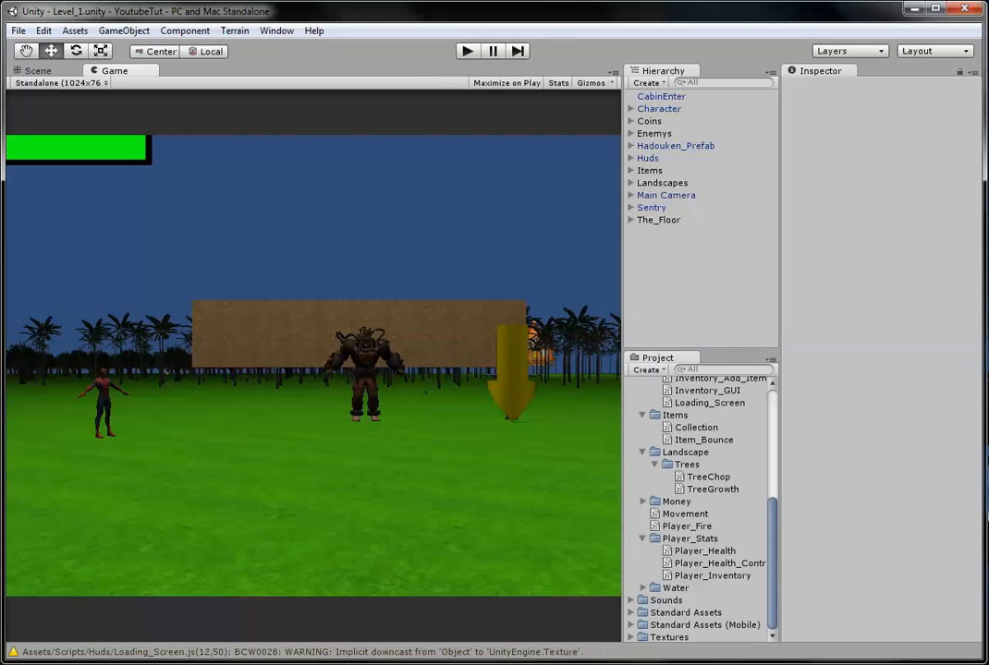
click(658, 108)
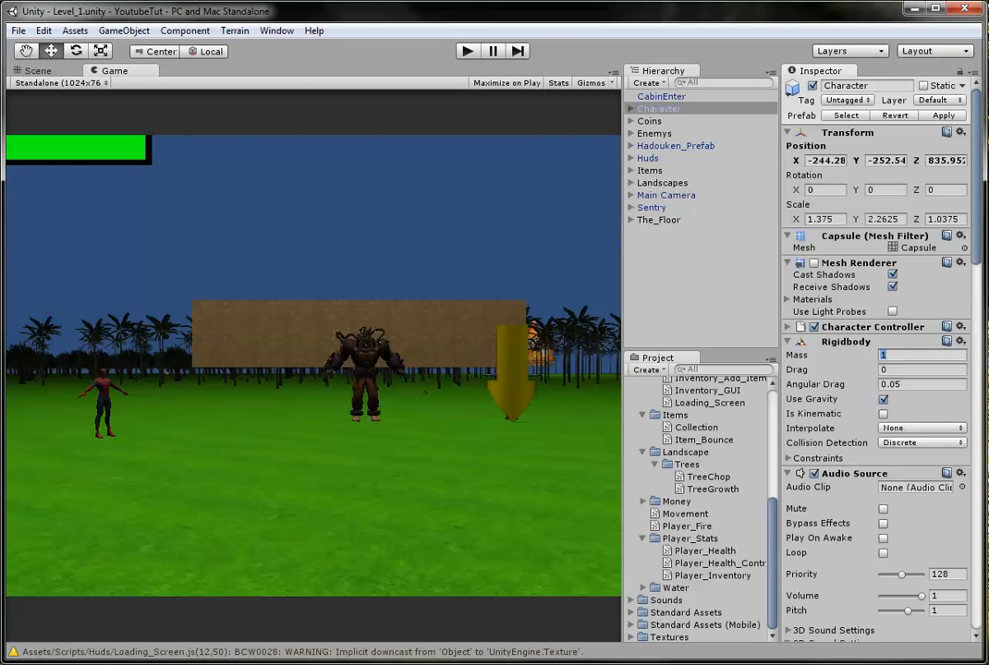
click(787, 341)
click(788, 262)
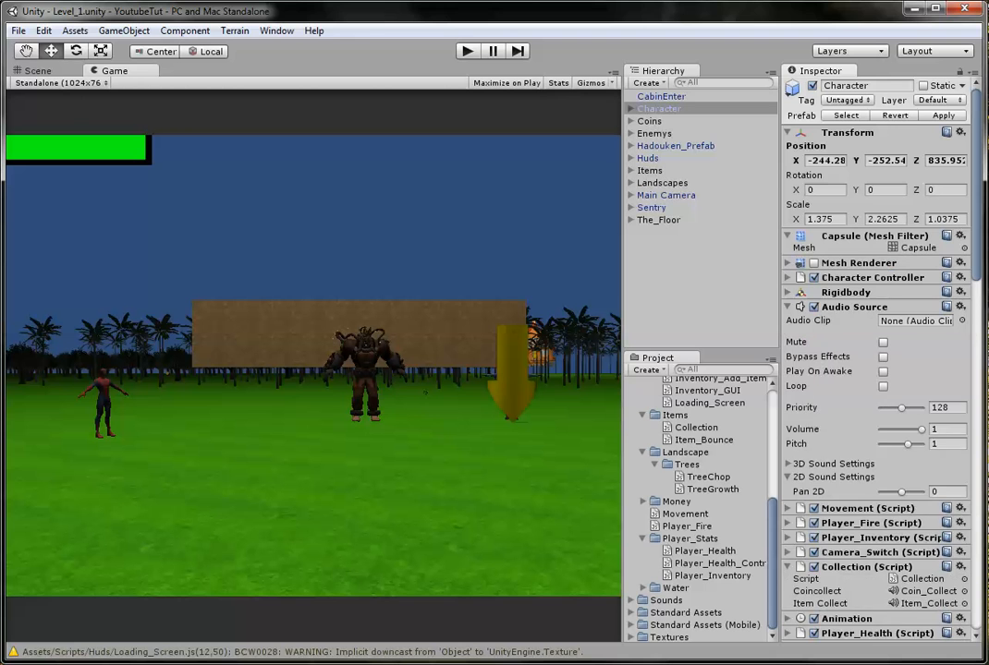
click(787, 306)
click(787, 380)
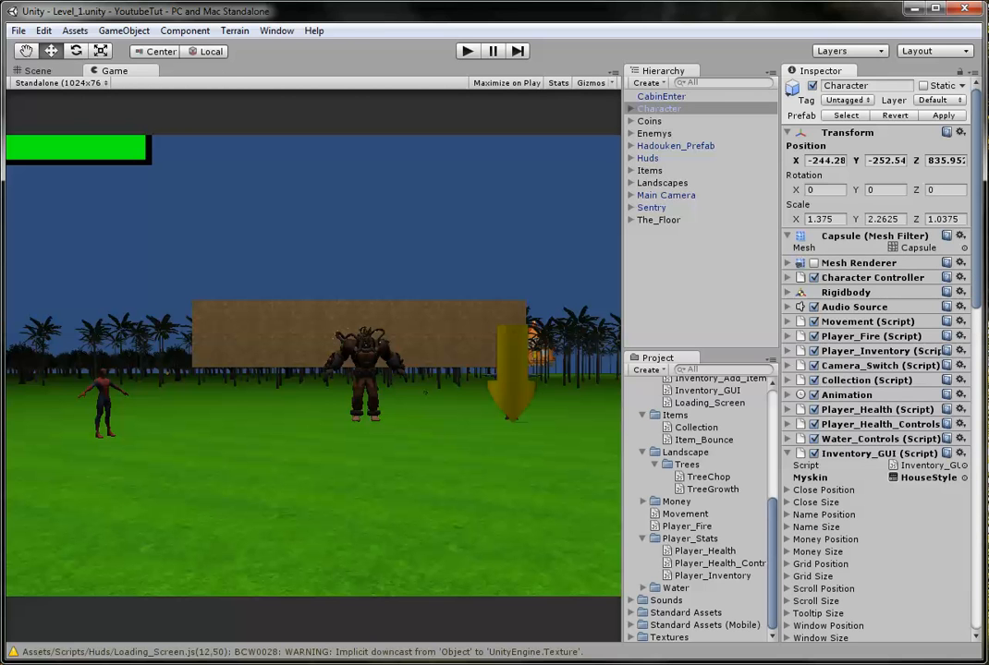
scroll(877, 369, down, 5)
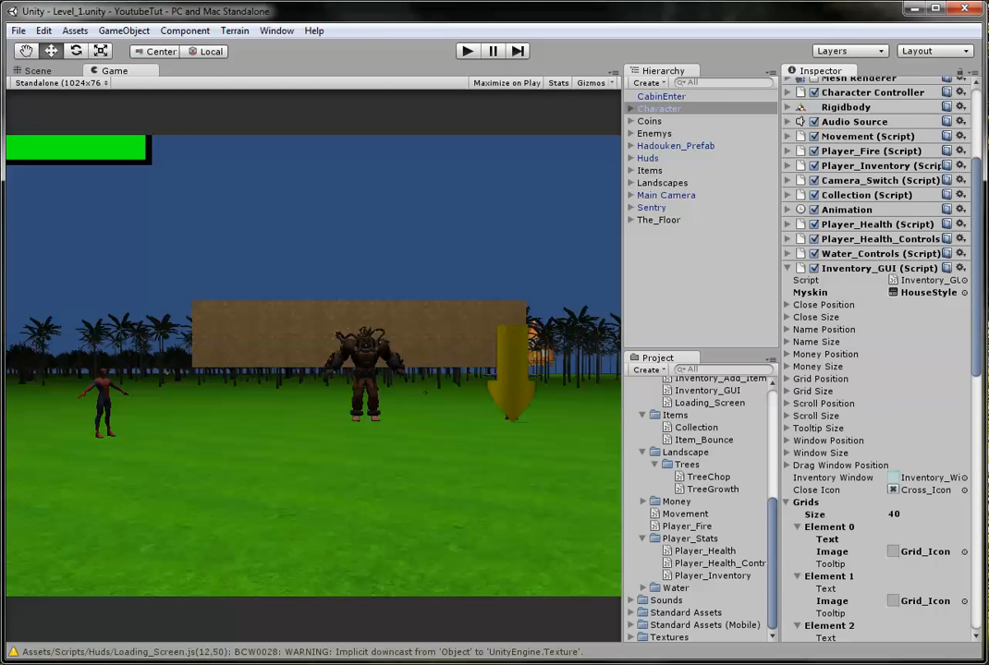
click(787, 501)
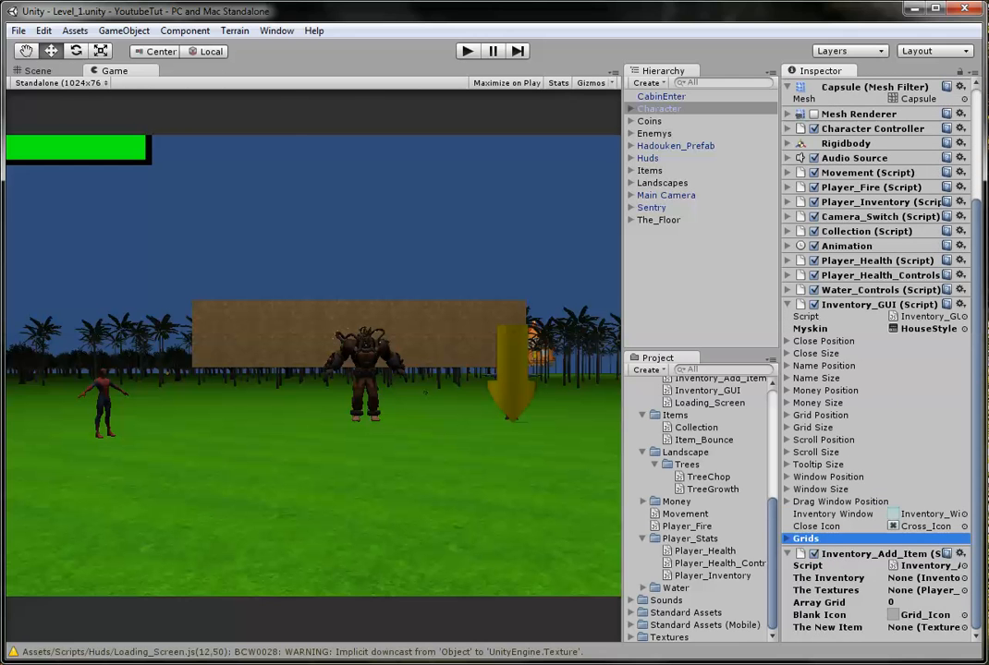
click(831, 566)
click(787, 553)
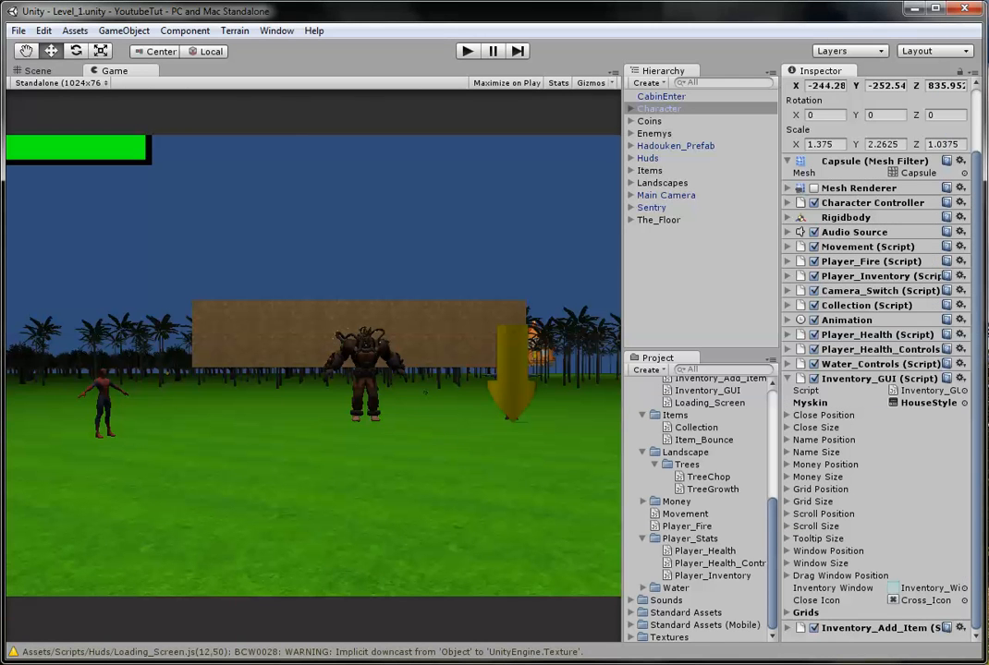
click(825, 464)
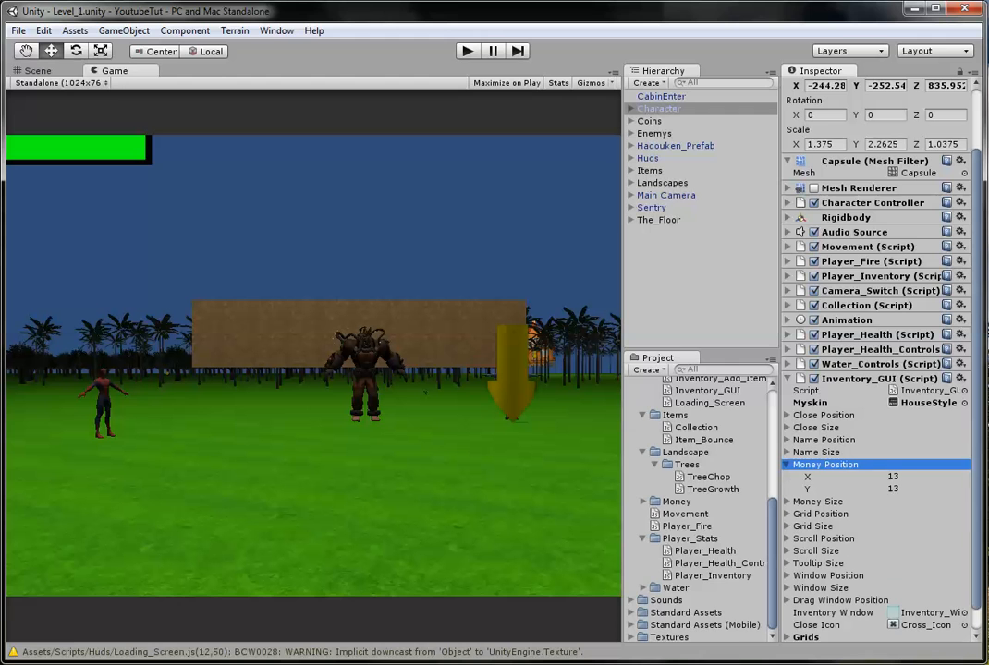
Run the game, bring up the inventory window and centre it to see the money label.
key(ctrl+p)
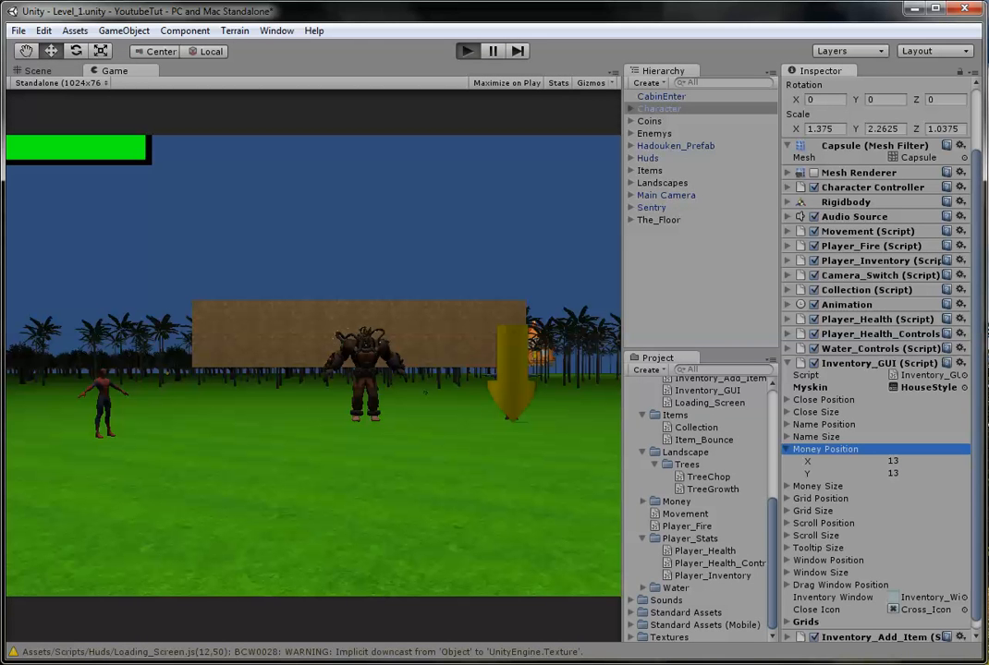
key(i)
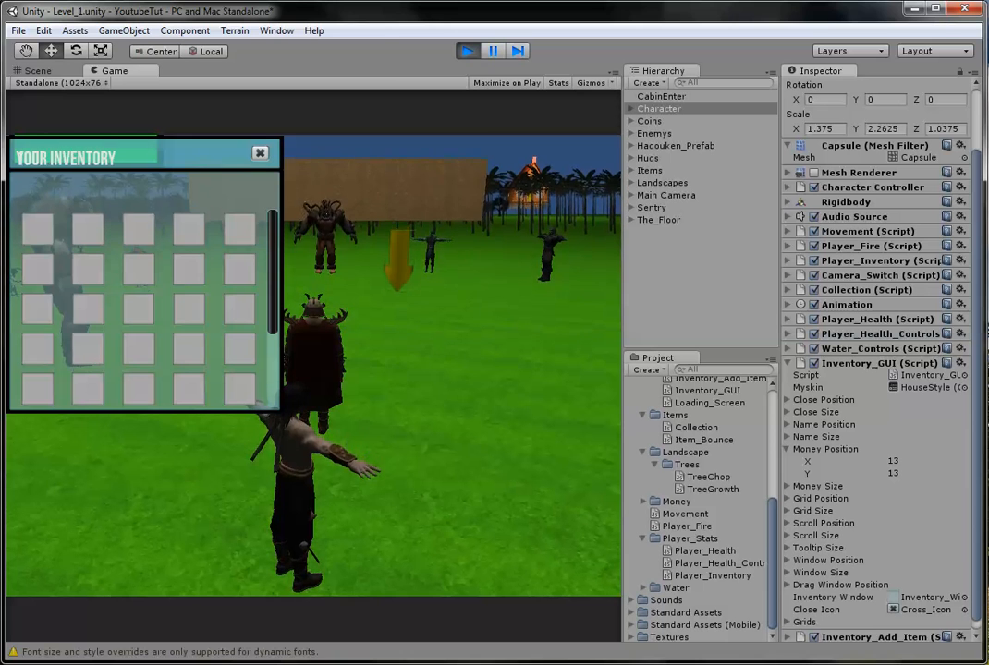
drag(92, 157, 305, 210)
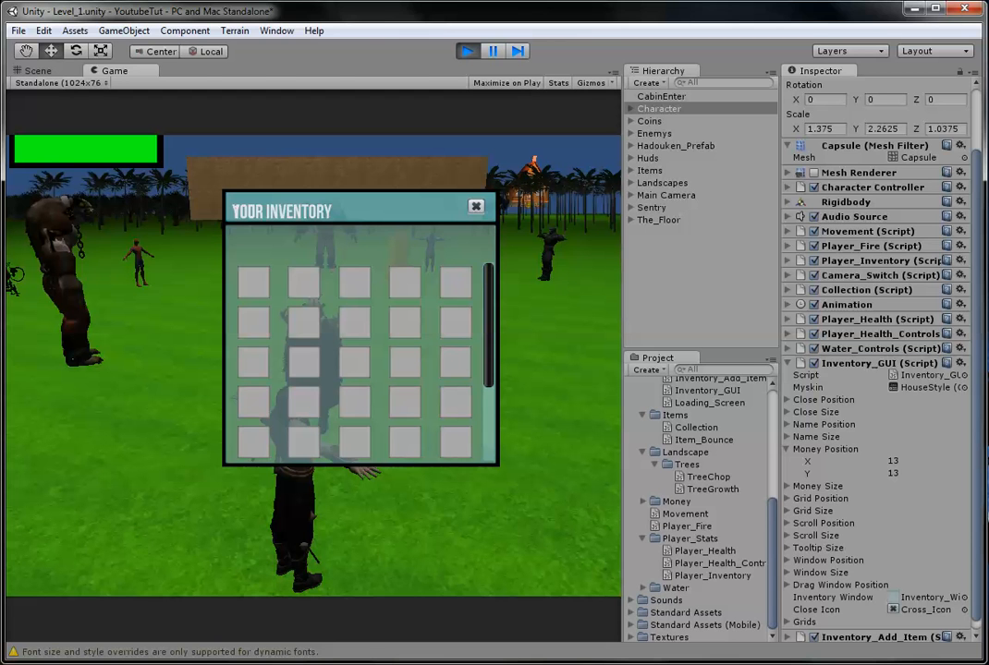
Adjust Money Position Y and X live so the money amount sits below the inventory title.
click(924, 473)
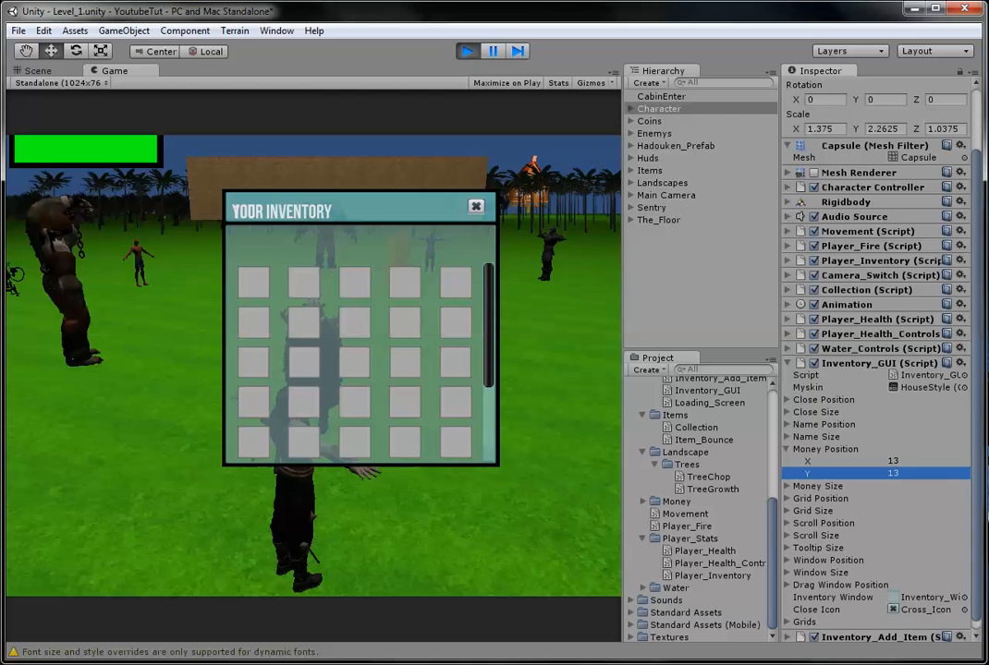
text(6.22)
drag(807, 473, 836, 473)
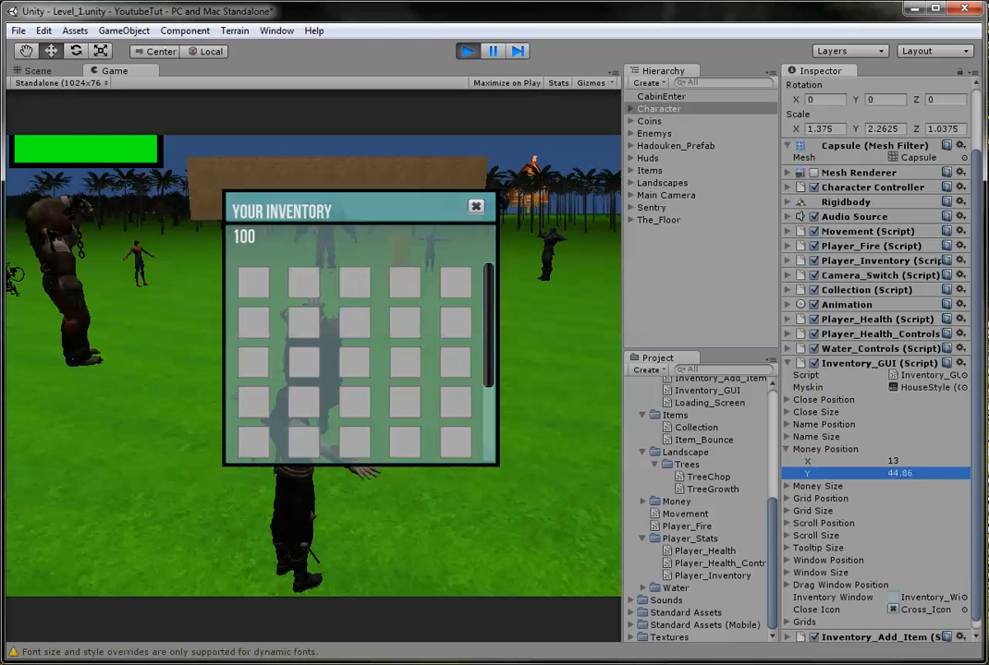
drag(806, 460, 850, 460)
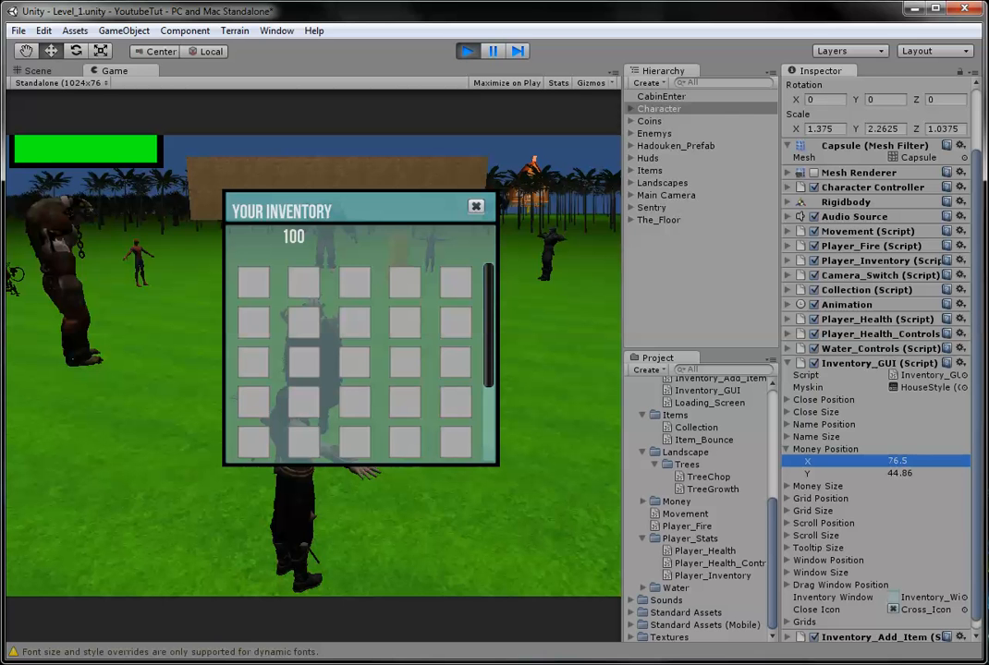
click(924, 461)
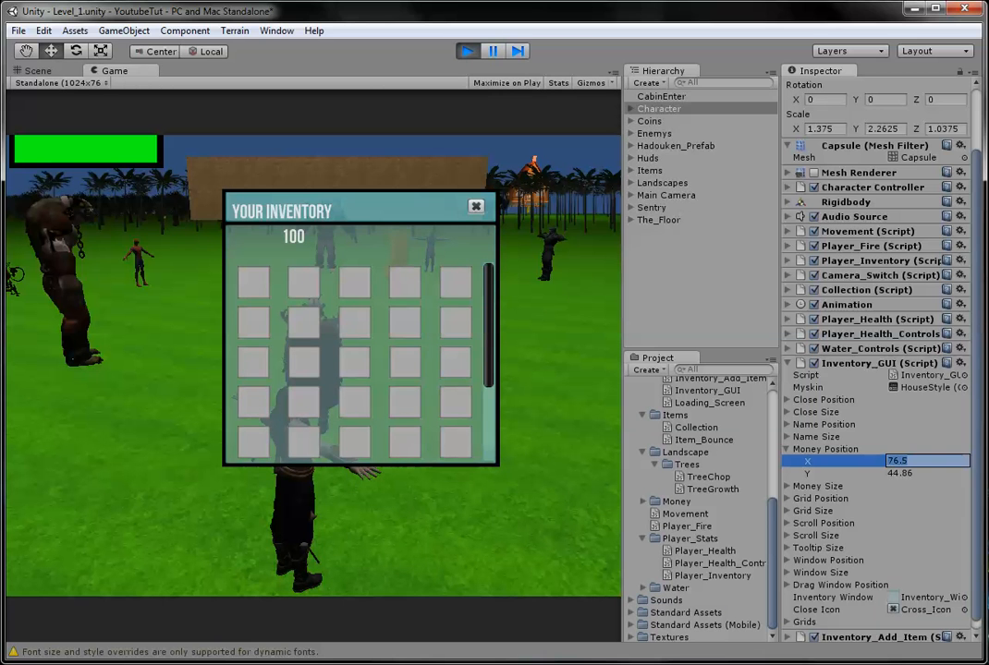
Stop play mode and bring Inventory_GUI.js back up in Notepad++.
key(ctrl+p)
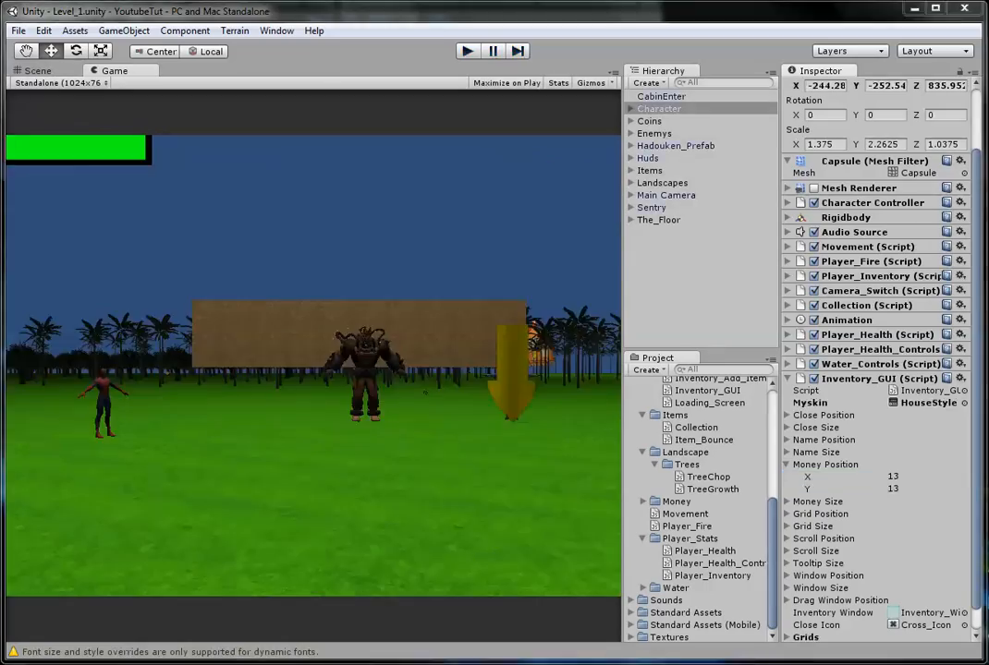
key(super+d)
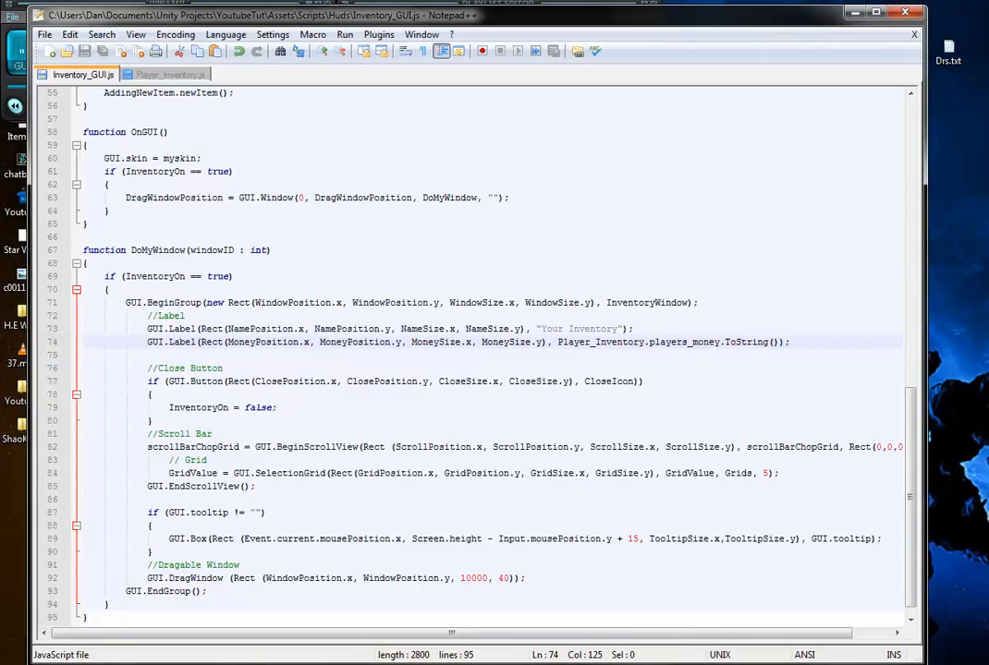
key(alt+Tab)
key(alt+Tab)
scroll(462, 369, up, 10)
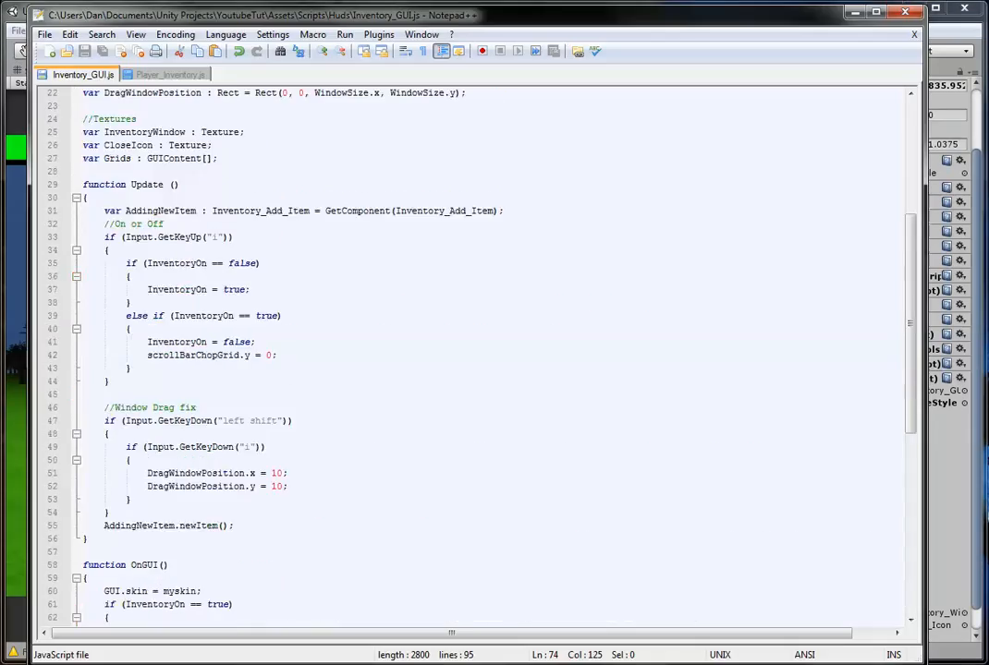
scroll(462, 369, up, 8)
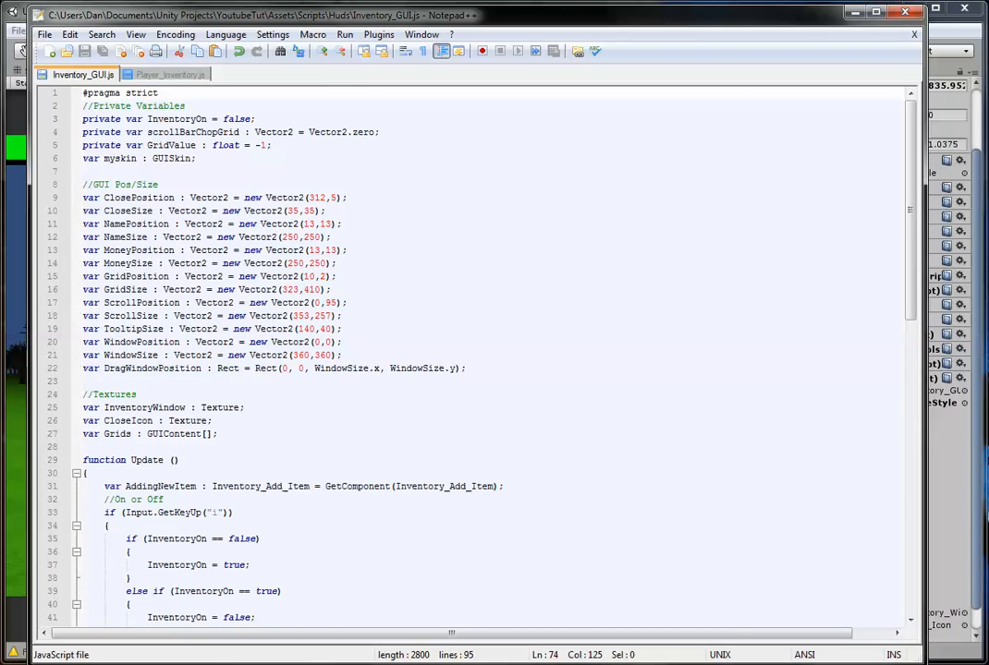
Duplicate the NamePosition/NameSize declarations as MoneyNamePosition and MoneyNameSize.
drag(331, 237, 325, 211)
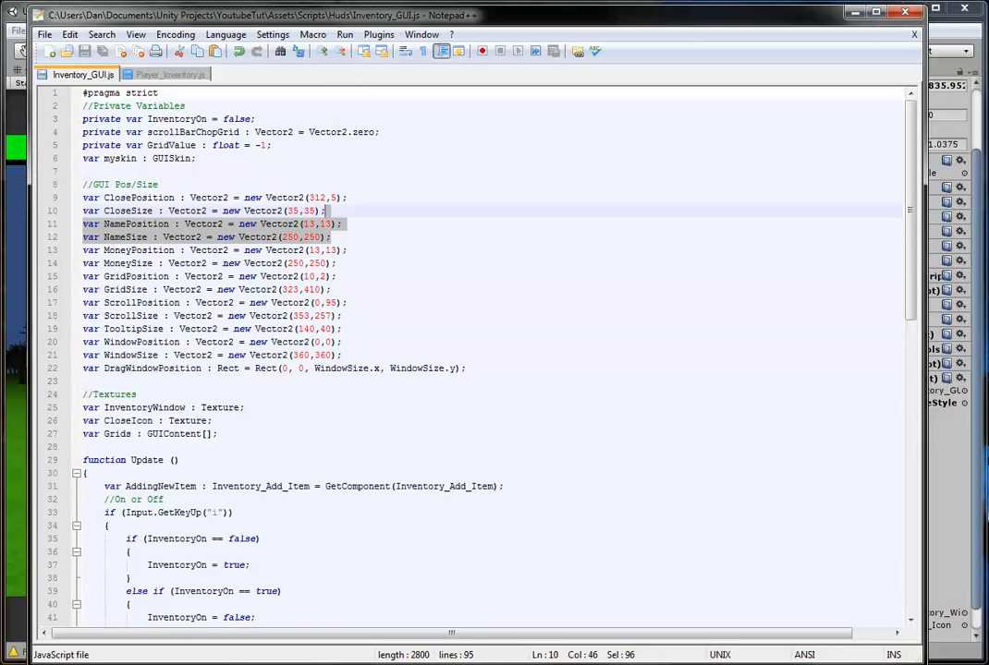
key(ctrl+d)
drag(126, 251, 103, 250)
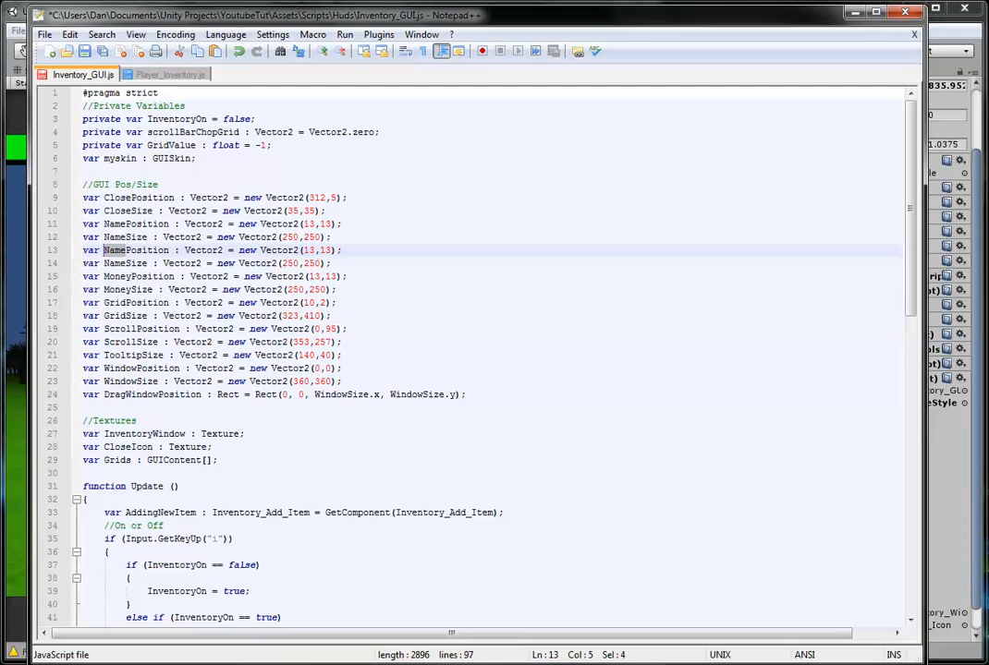
text(MoneyName)
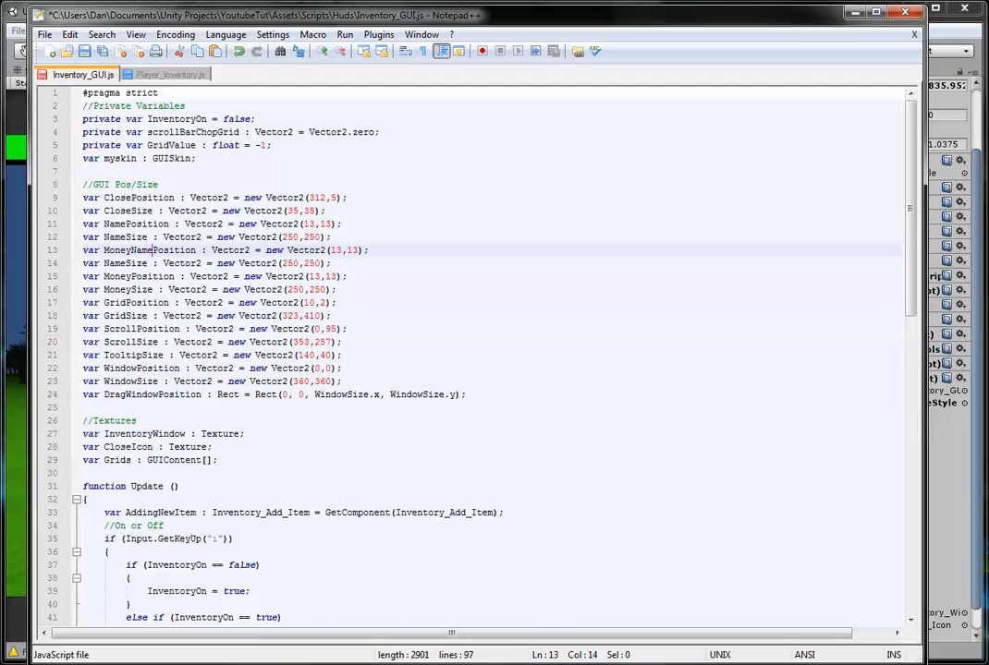
key(Down)
key(Home)
key(ctrl+Right)
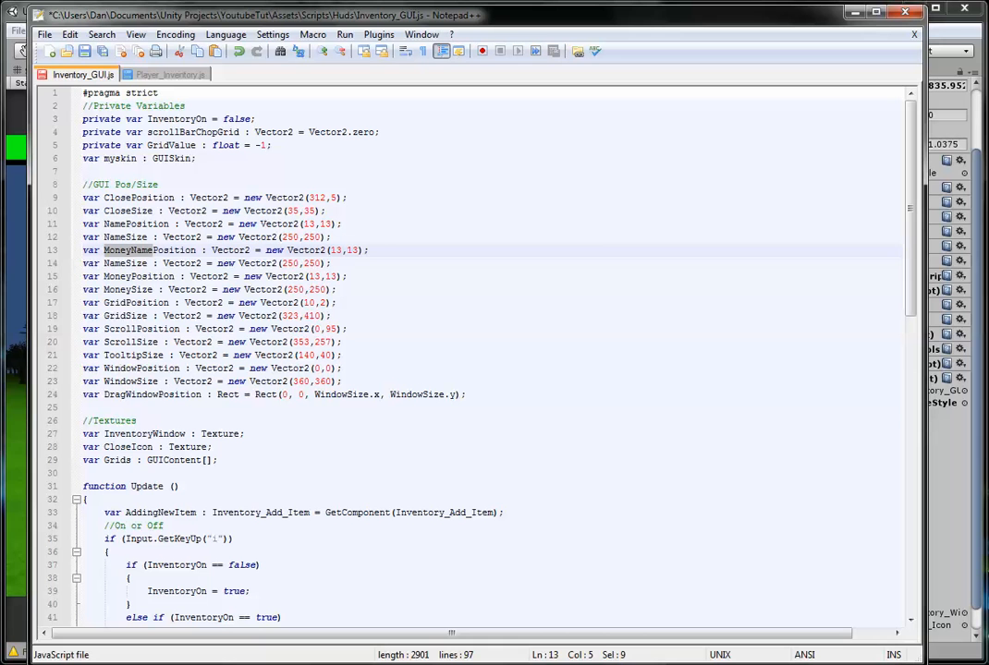
key(shift+Right)
key(shift+Right)
key(shift+Right)
text(Money)
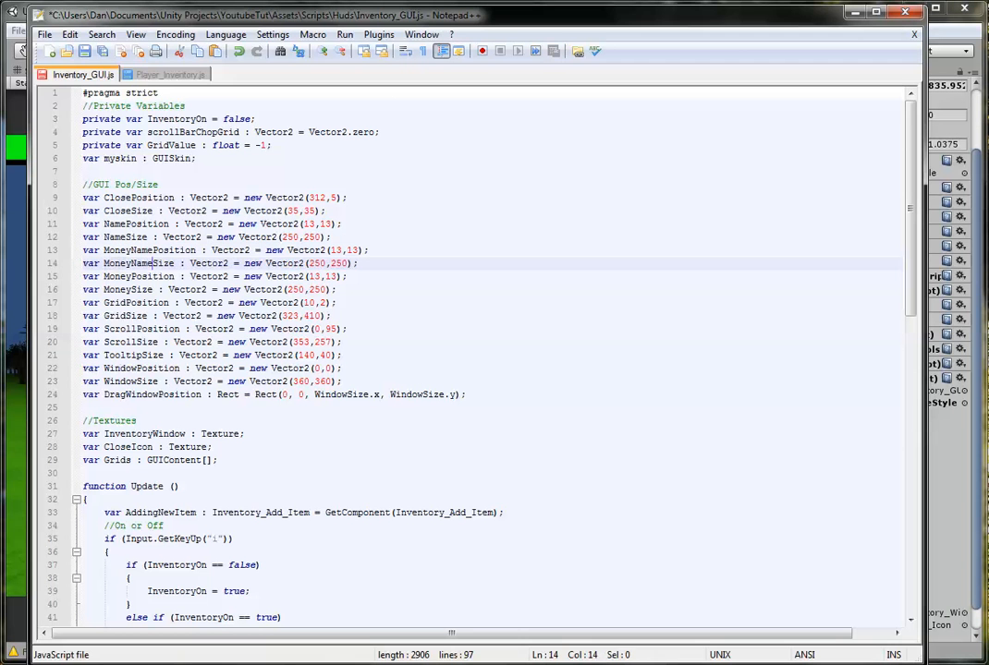
key(Up)
key(ctrl+Left)
key(ctrl+shift+Right)
key(ctrl+c)
scroll(490, 351, down, 12)
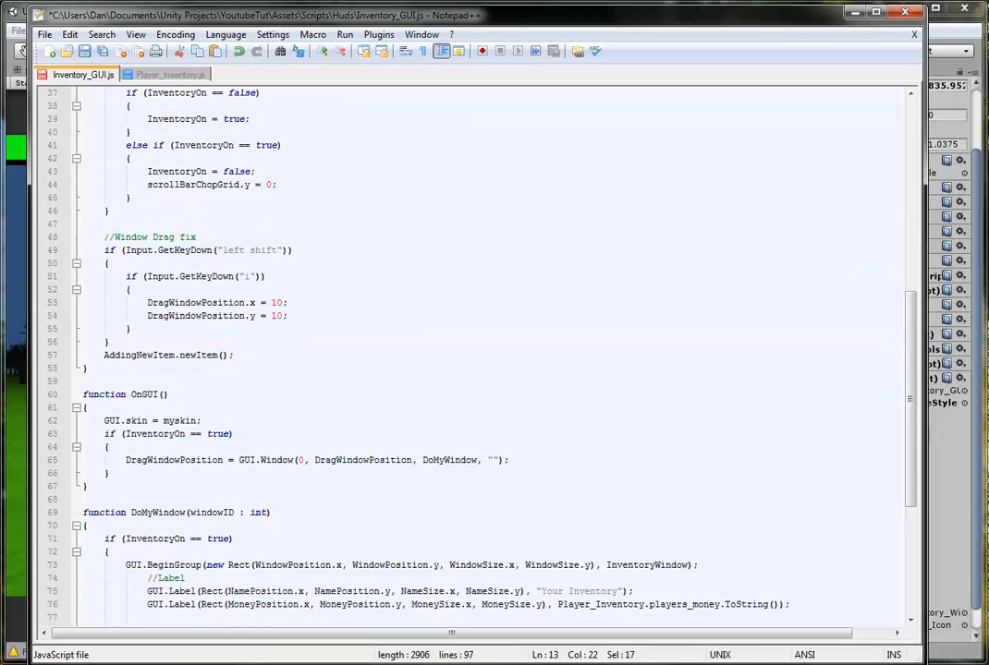
scroll(490, 351, down, 3)
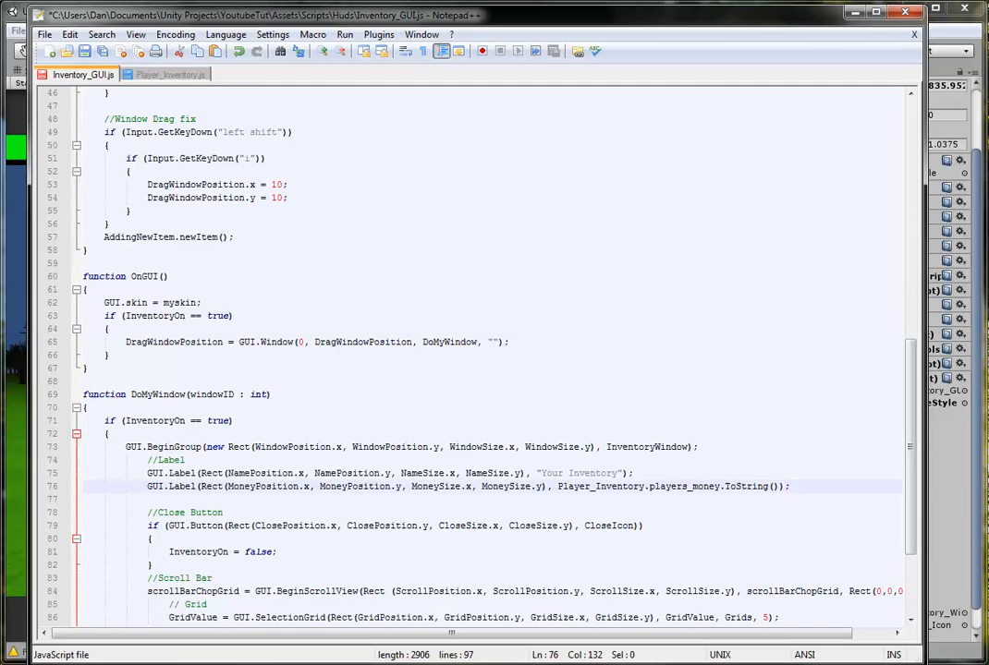
Duplicate the Your Inventory label line as a "Money: " label placed at MoneyNamePosition.
click(632, 473)
key(ctrl+d)
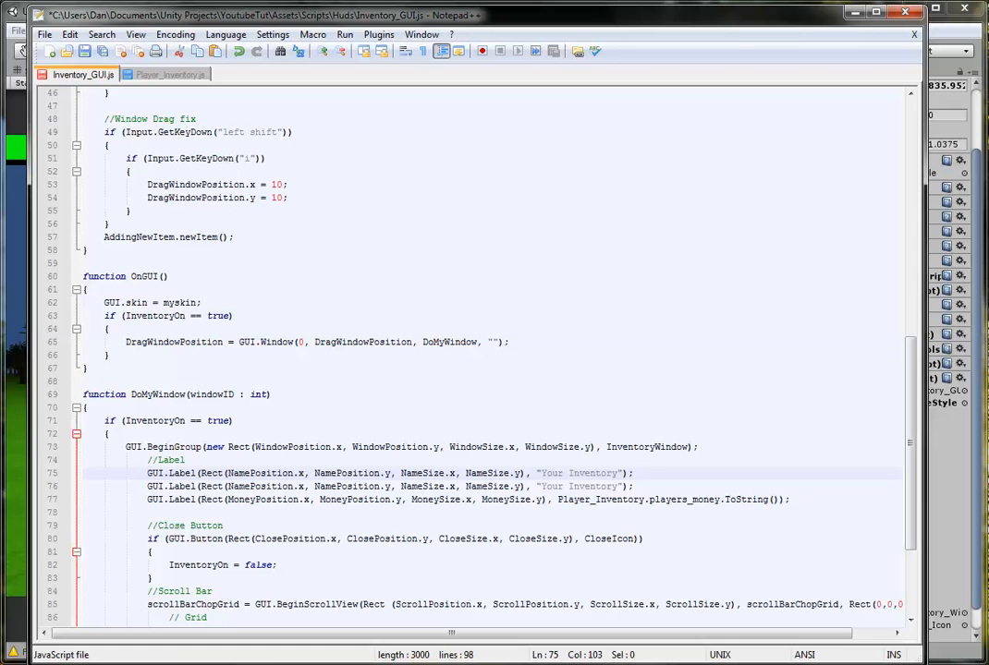
drag(621, 486, 541, 486)
text(Money)
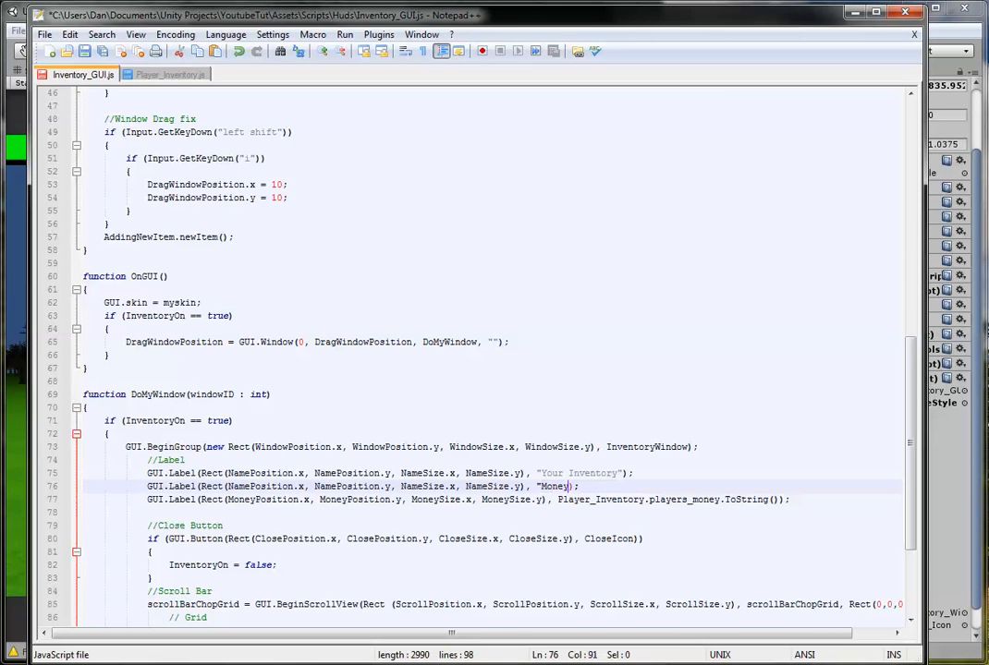
text(:)
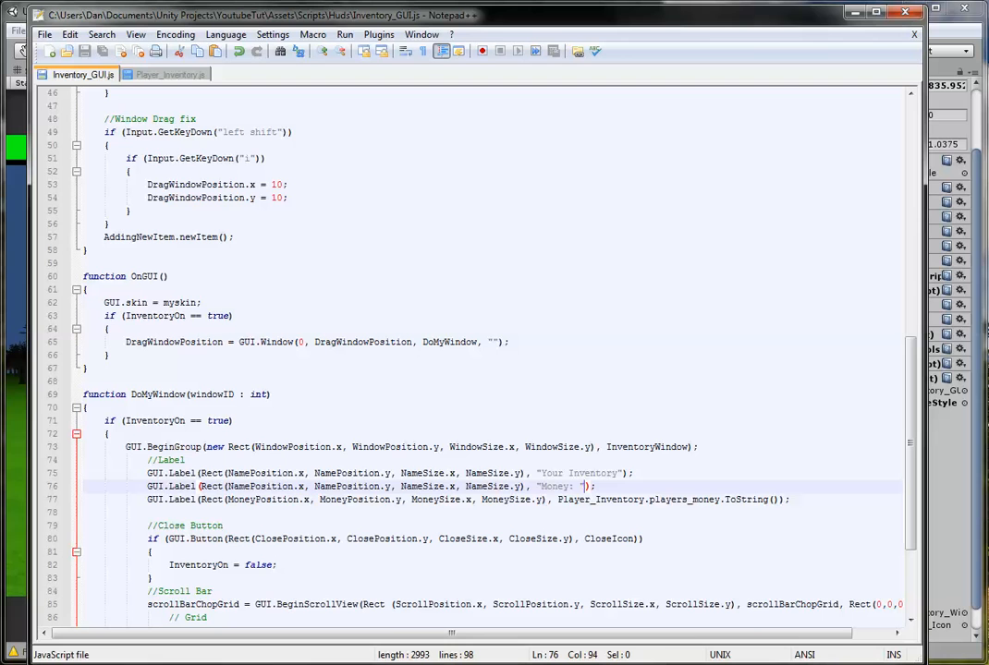
double_click(264, 486)
click(226, 486)
text(Money)
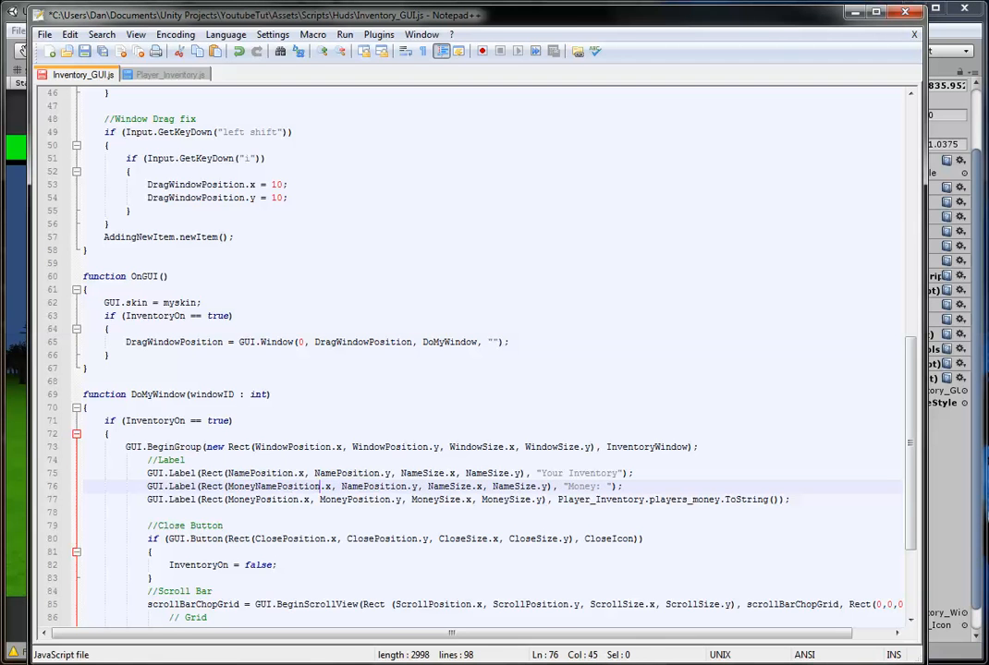
double_click(369, 486)
click(341, 486)
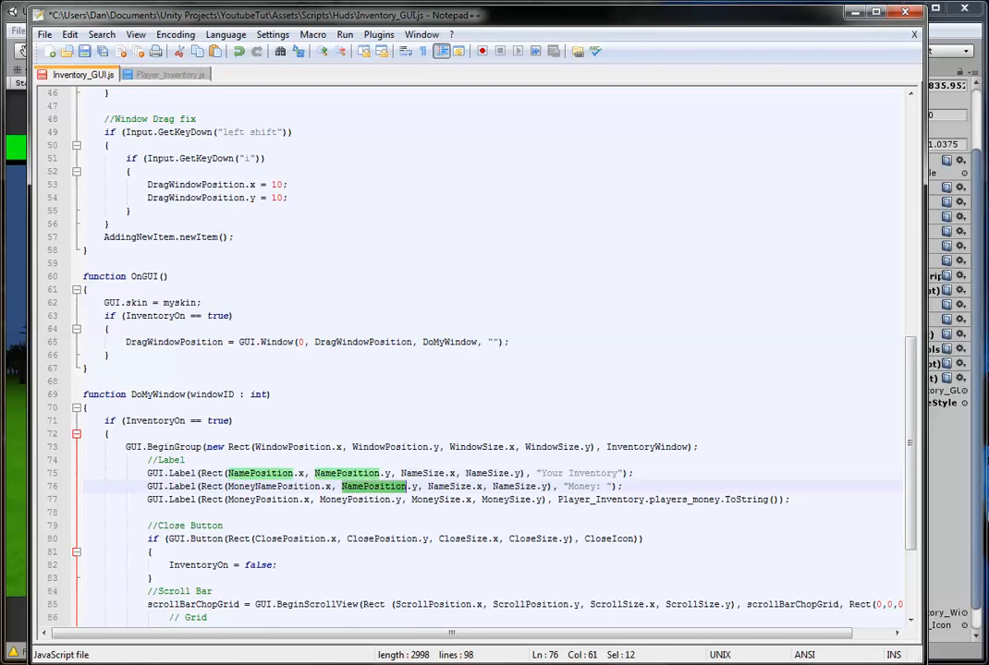
text(Money)
Size the new Money label with MoneyNameSize and return to Unity.
double_click(474, 486)
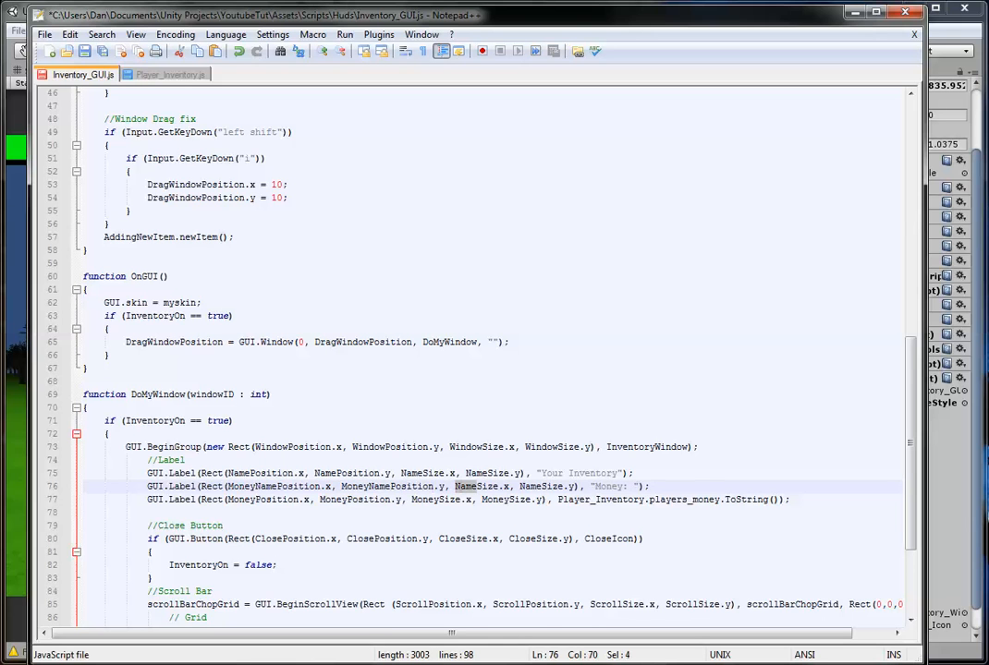
key(ctrl+v)
key(BackSpace)
key(BackSpace)
key(BackSpace)
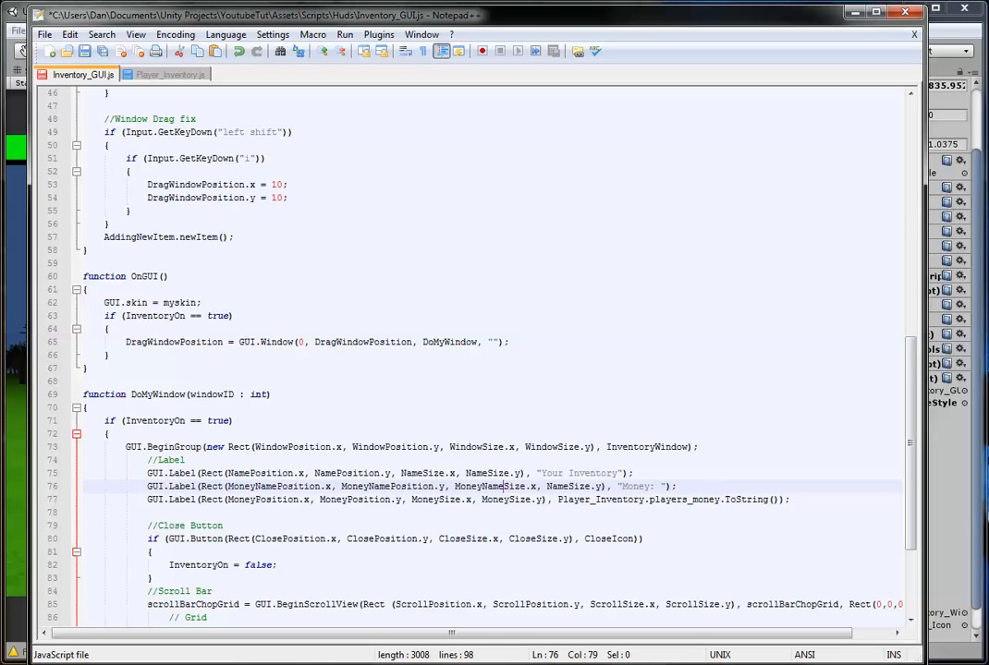
double_click(489, 486)
key(ctrl+c)
double_click(568, 486)
key(ctrl+v)
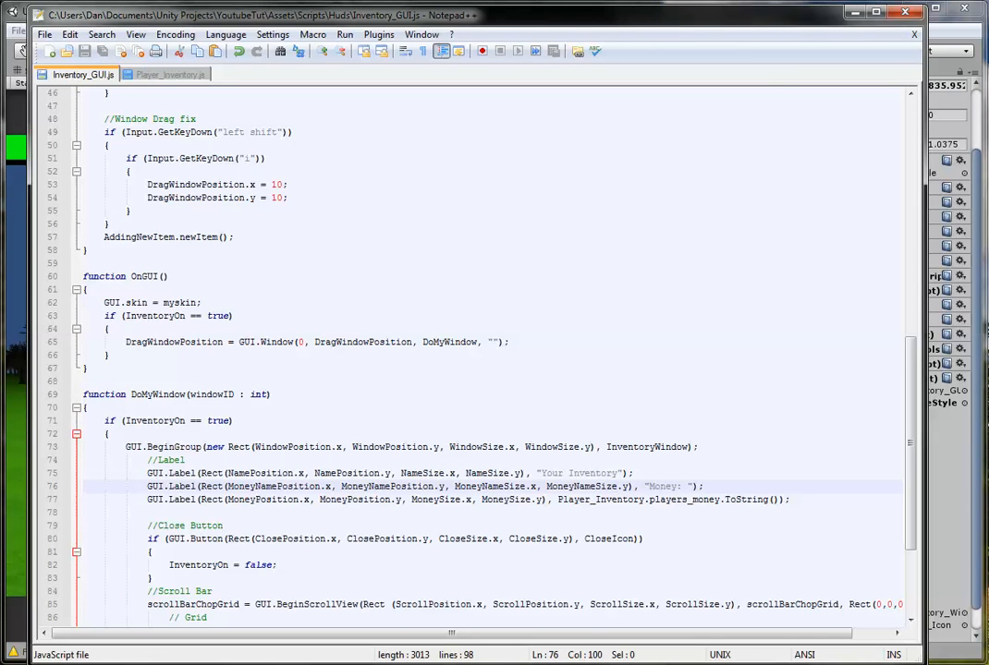
key(alt+Tab)
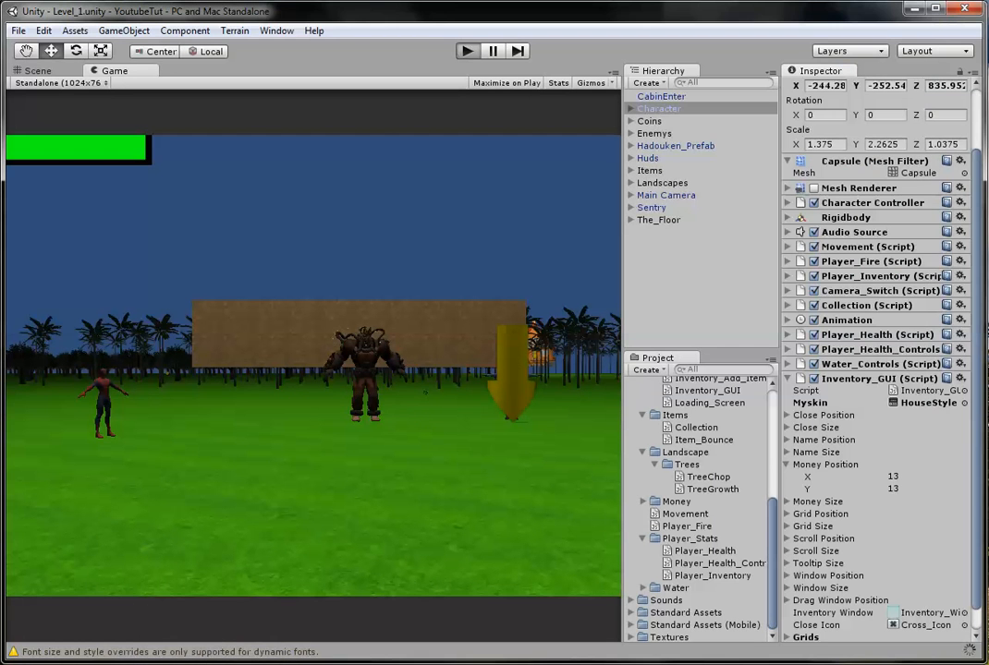
Start the game and open the inventory window in the centre of the game view.
key(ctrl+p)
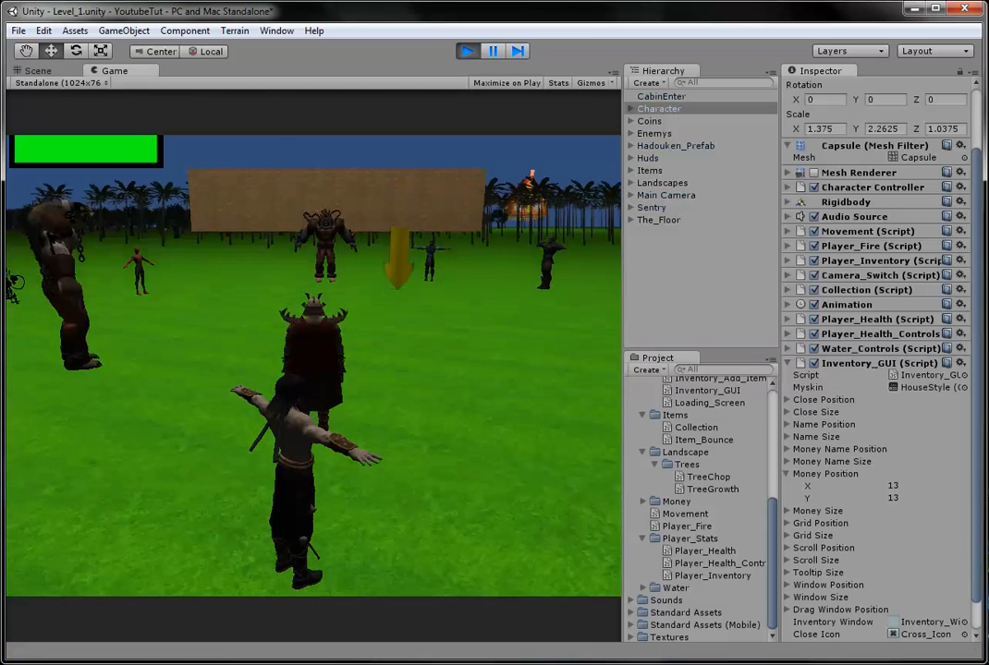
key(i)
drag(111, 150, 241, 225)
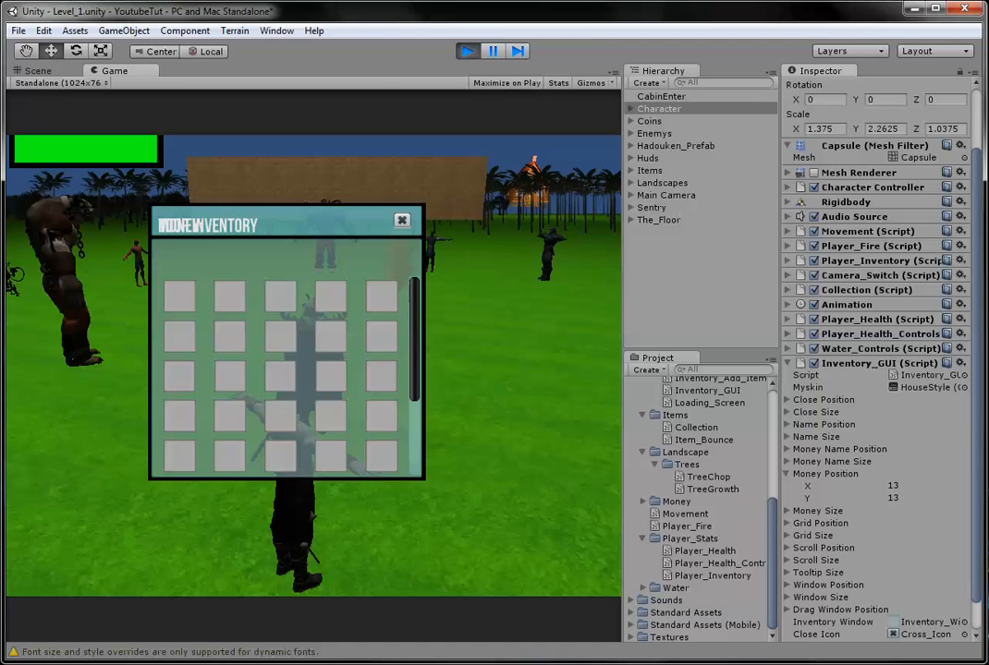
Set Money Name Position Y and the money amount's Y to 45 so both sit on one line.
click(787, 449)
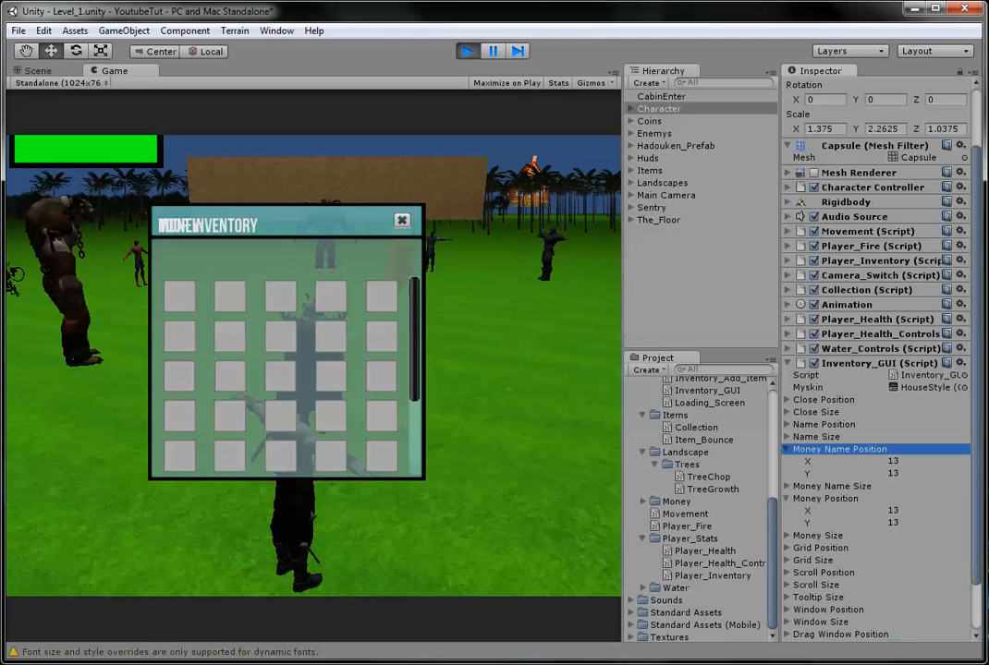
mouse_move(807, 474)
mouse_down()
mouse_move(846, 473)
mouse_move(829, 473)
mouse_up()
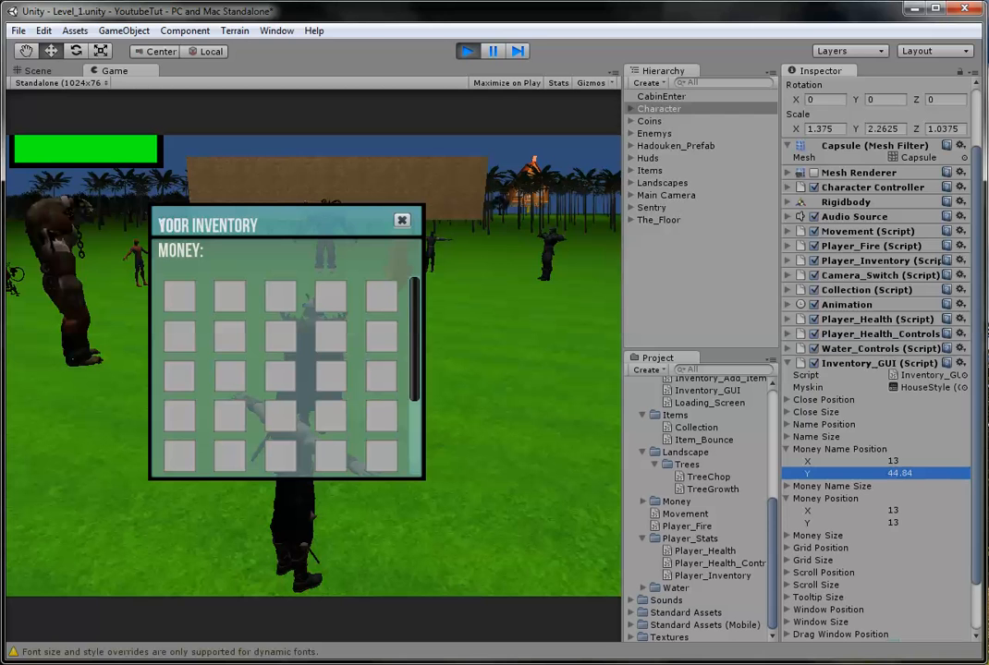
click(814, 522)
drag(814, 522, 859, 522)
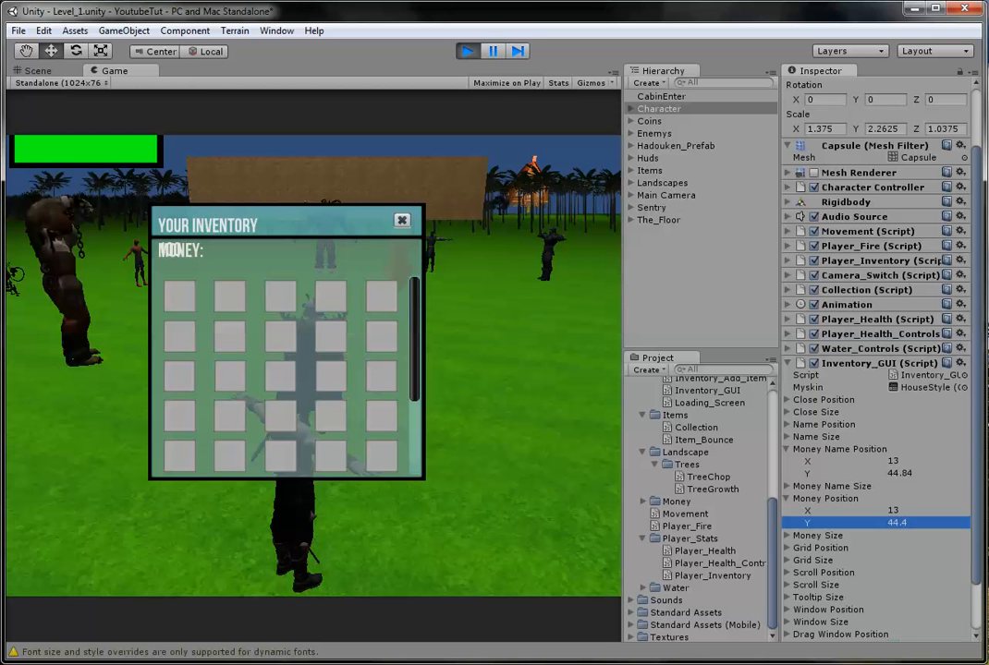
text(8)
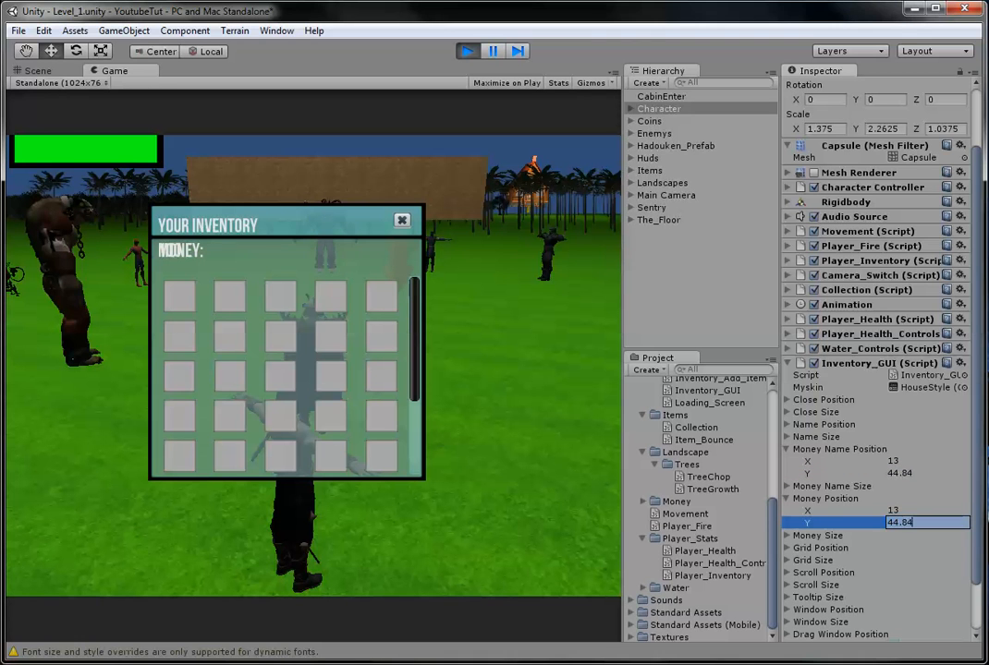
text(45)
key(Return)
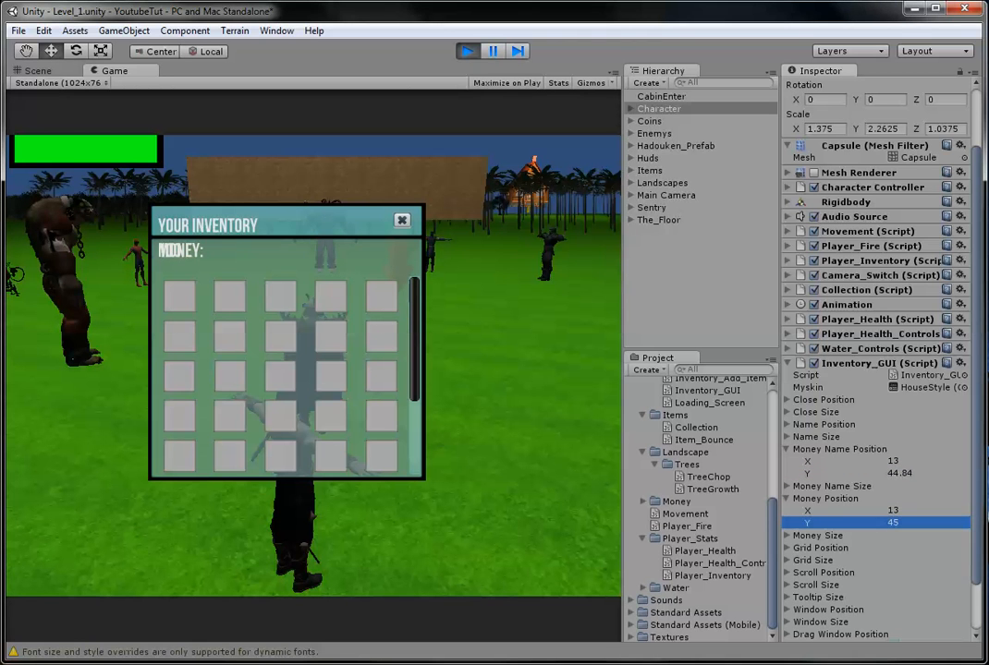
click(887, 473)
text(45)
key(Return)
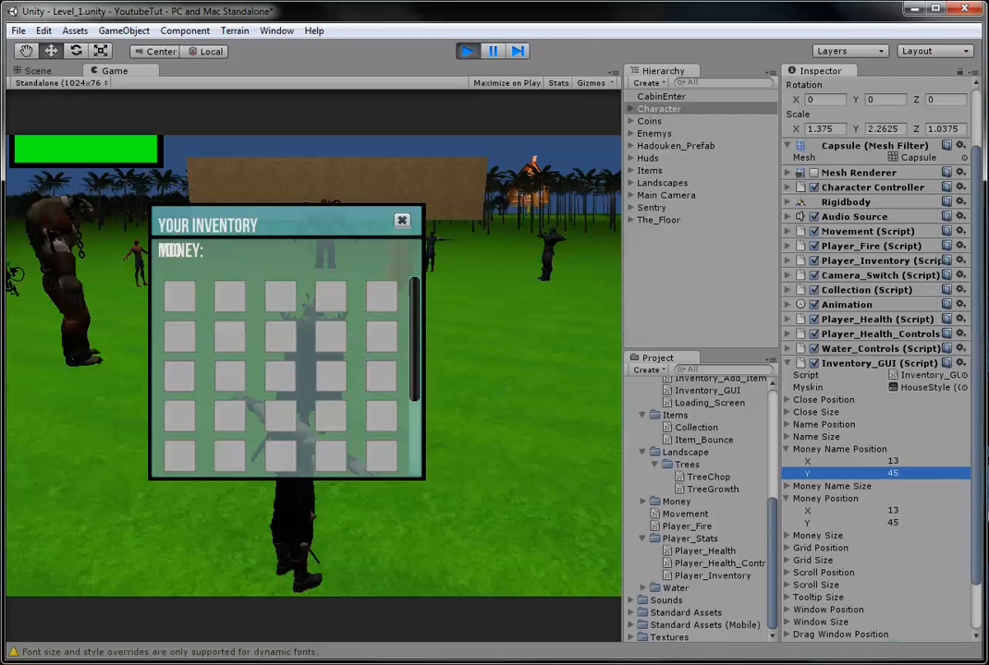
Set Money Position X to 76 beside the label, then bring up Notepad++ over Unity.
click(924, 510)
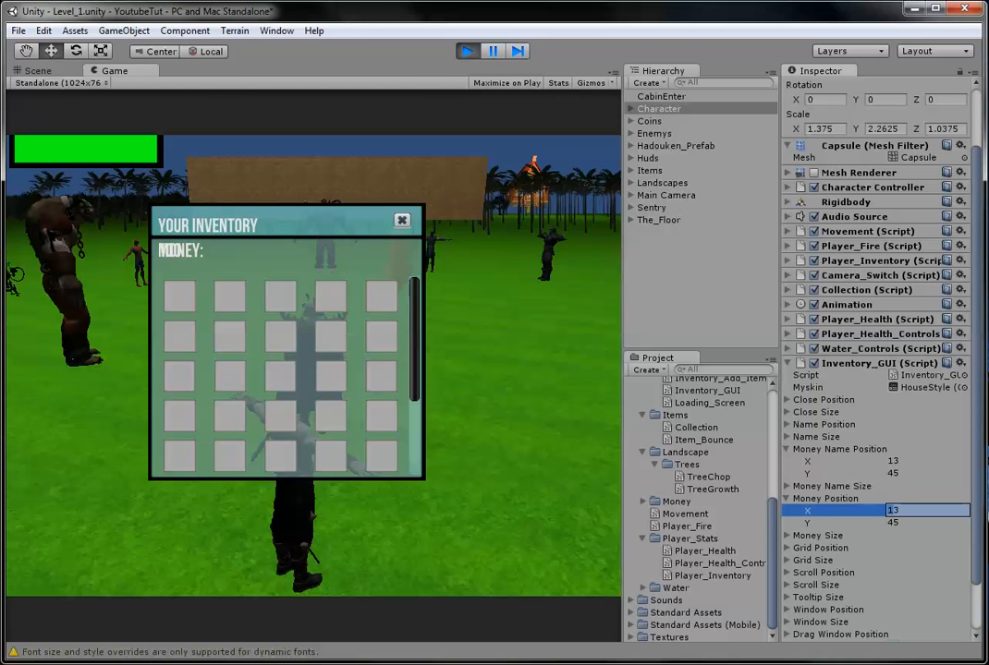
drag(807, 510, 860, 510)
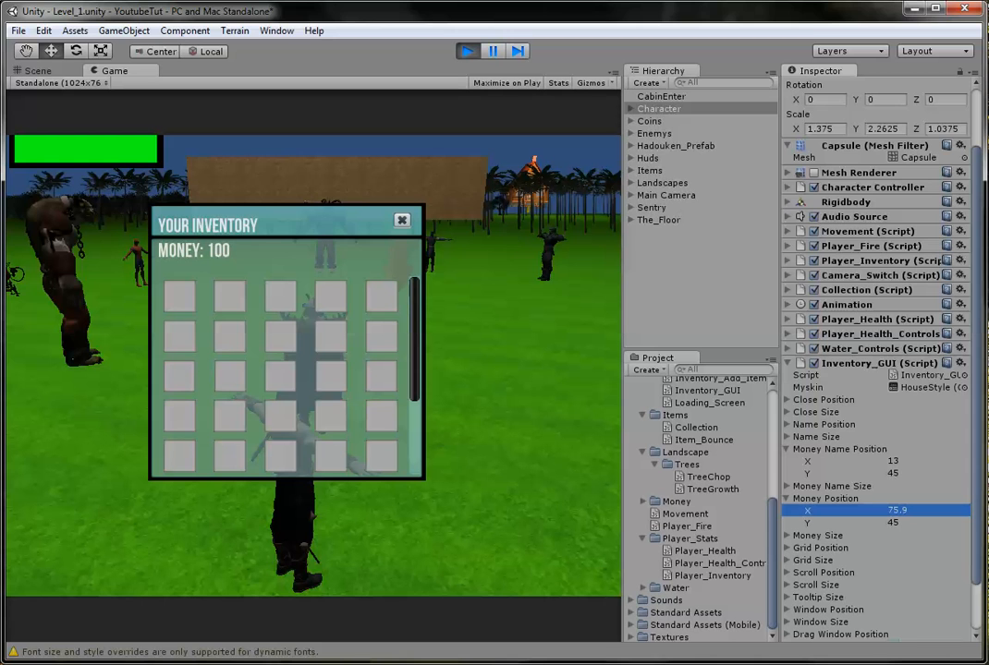
click(924, 510)
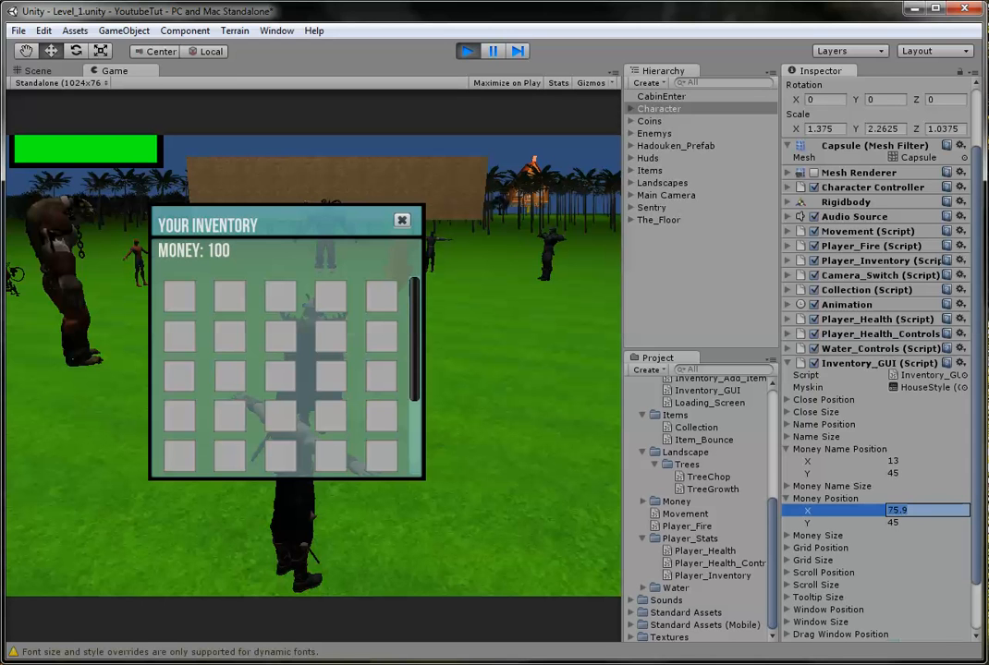
text(8)
key(BackSpace)
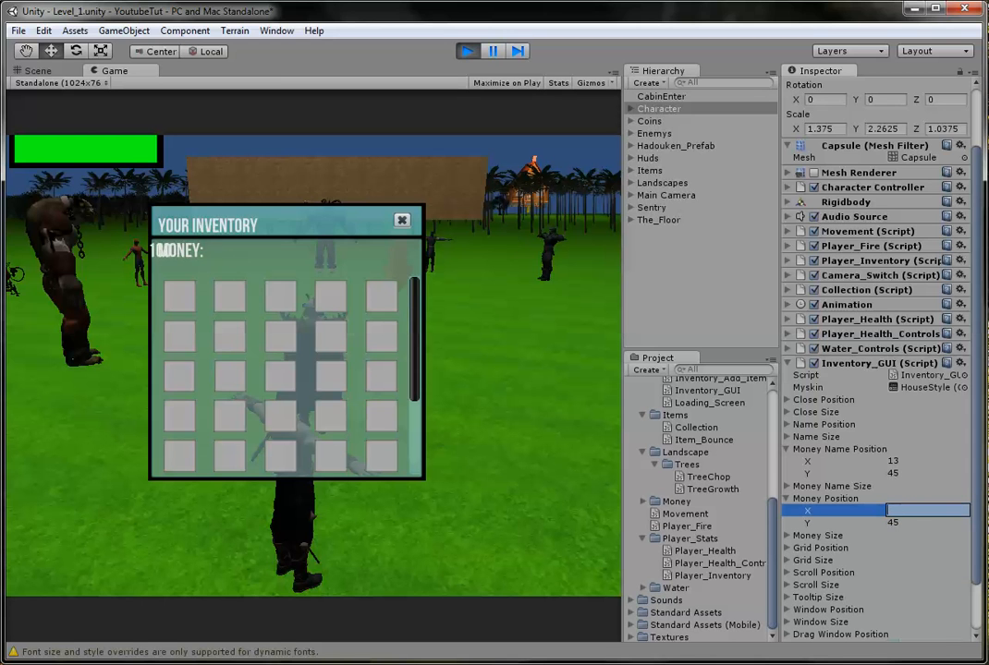
text(76)
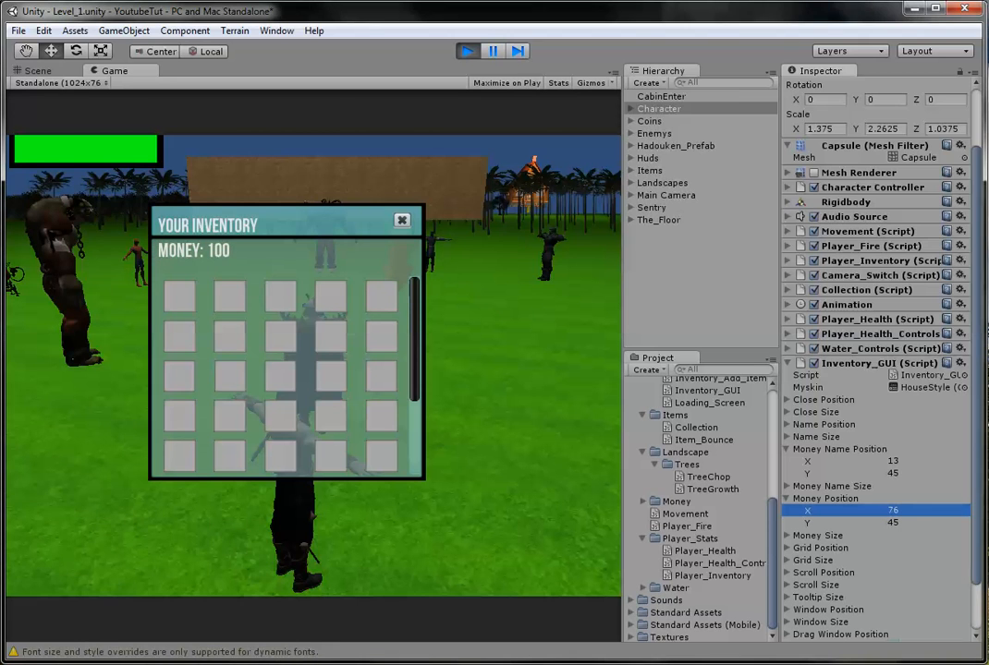
key(alt+Tab)
mouse_move(277, 14)
mouse_down()
mouse_move(231, 227)
mouse_move(305, 32)
mouse_move(214, 27)
mouse_up()
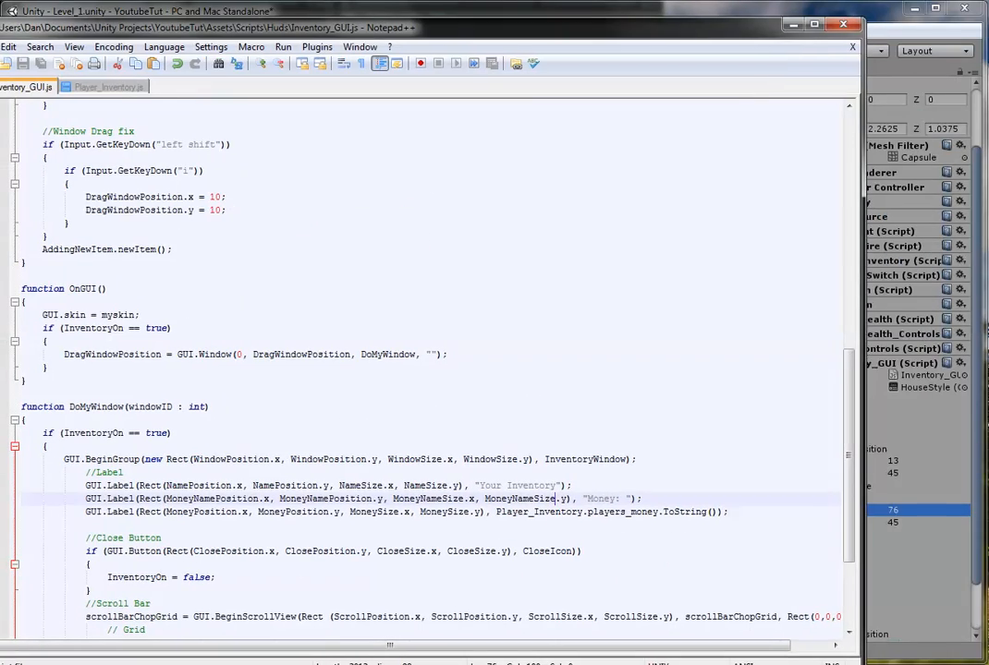
Change the script defaults to MoneyNamePosition (13,45) and MoneyPosition (76,45), then return to Unity.
drag(862, 369, 810, 369)
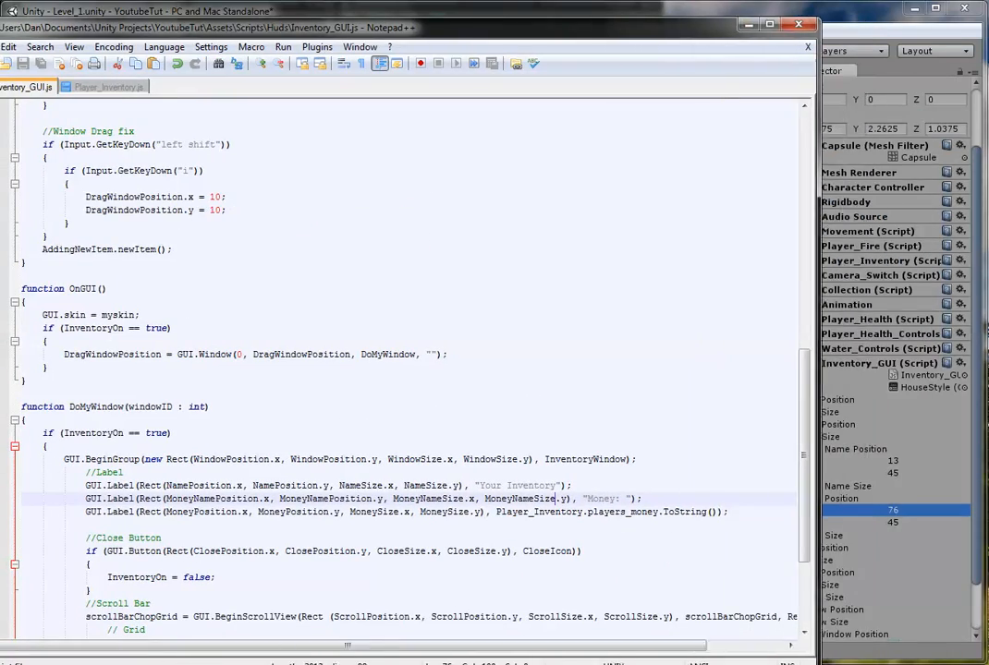
scroll(398, 369, up, 5)
scroll(398, 369, up, 5)
scroll(398, 370, up, 3)
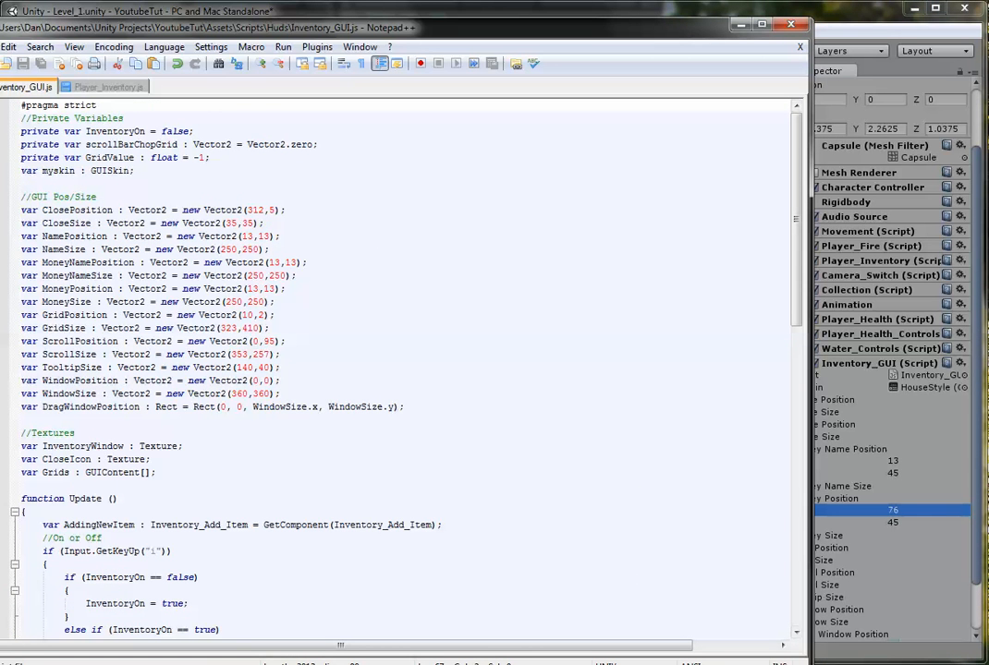
double_click(274, 262)
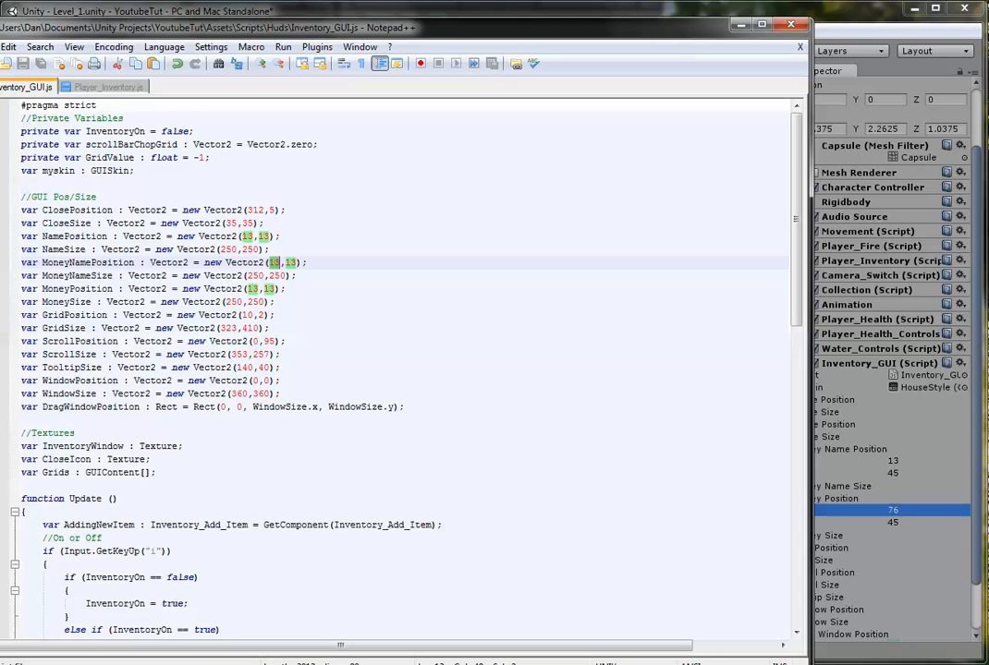
click(234, 222)
double_click(292, 263)
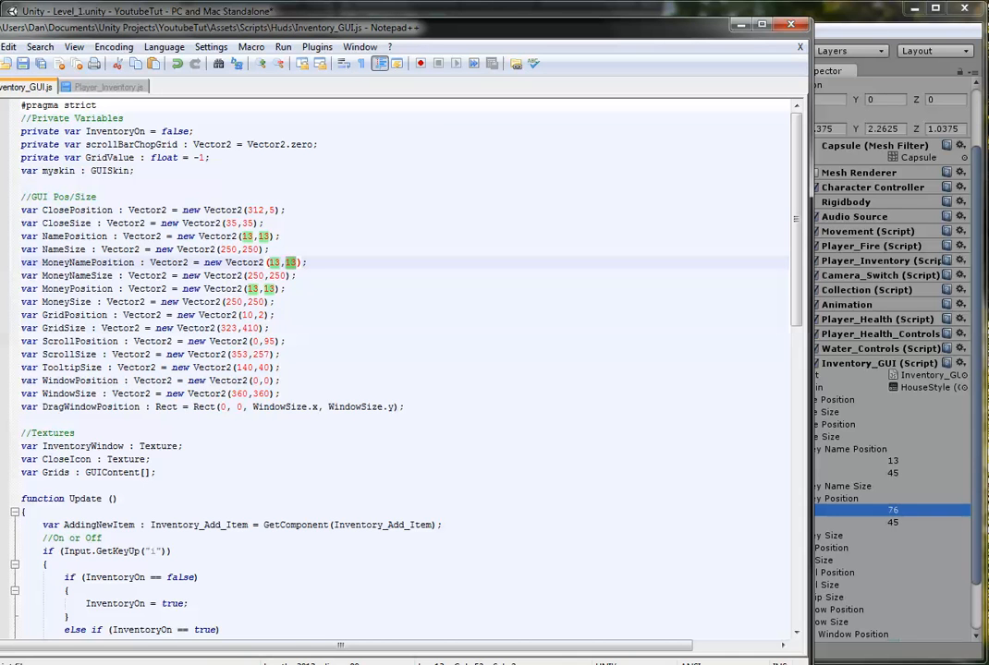
text(45)
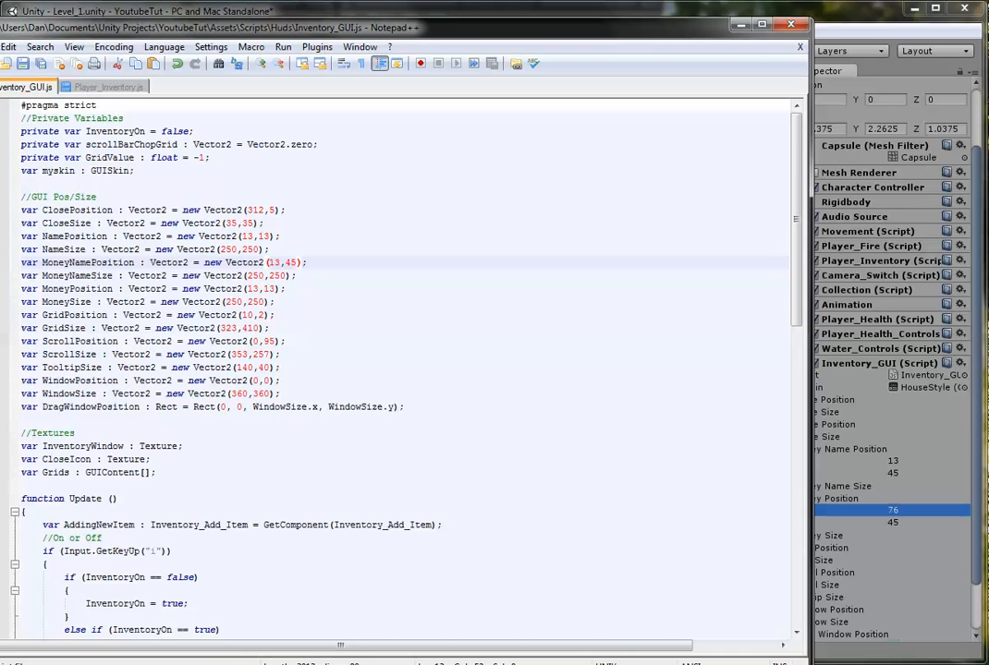
double_click(251, 288)
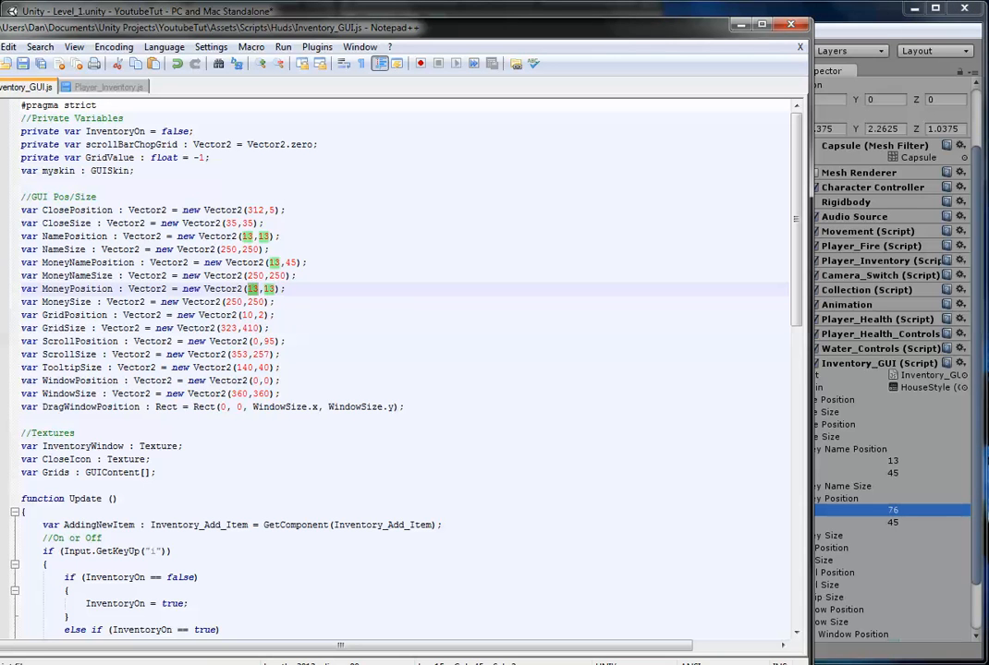
text(76)
double_click(267, 288)
text(45)
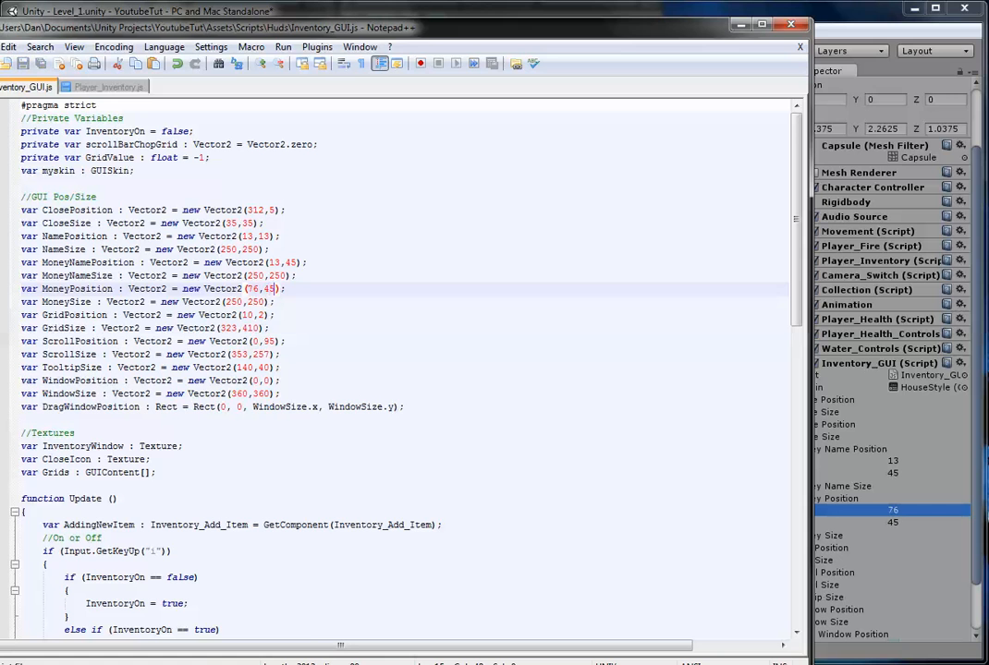
key(alt+Tab)
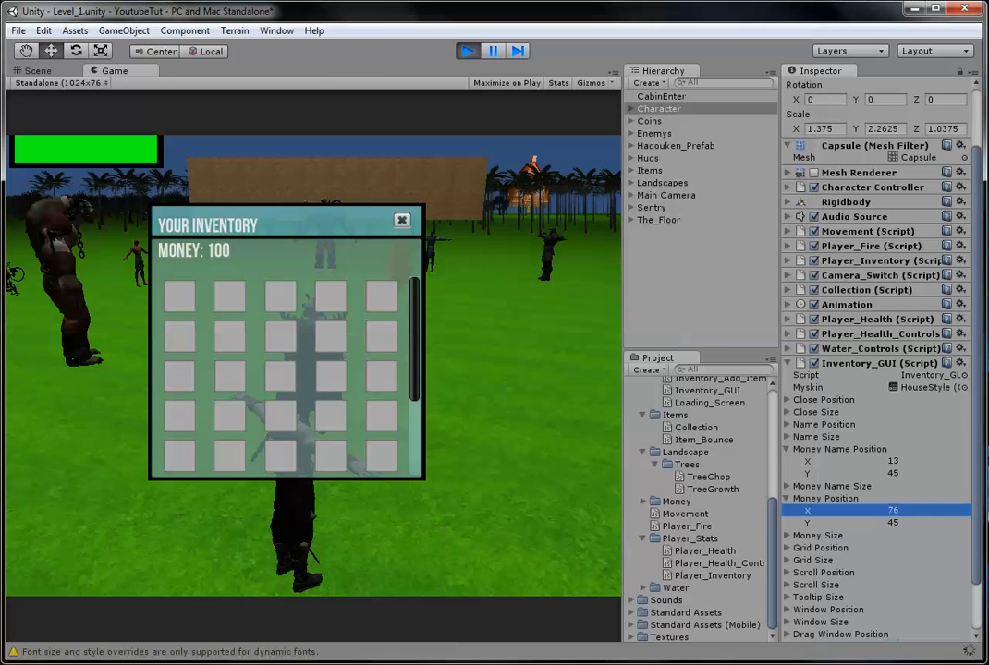
Stop play mode, re-enter Money Name Position 13, 45 and Money Position 76, 45, and play again.
key(ctrl+p)
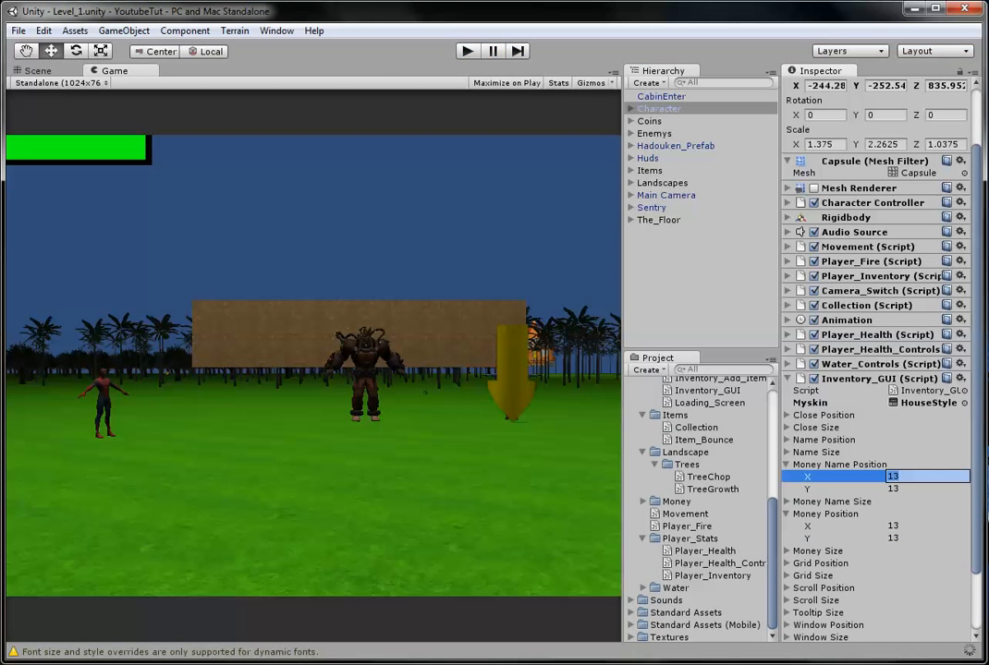
key(Tab)
text(45)
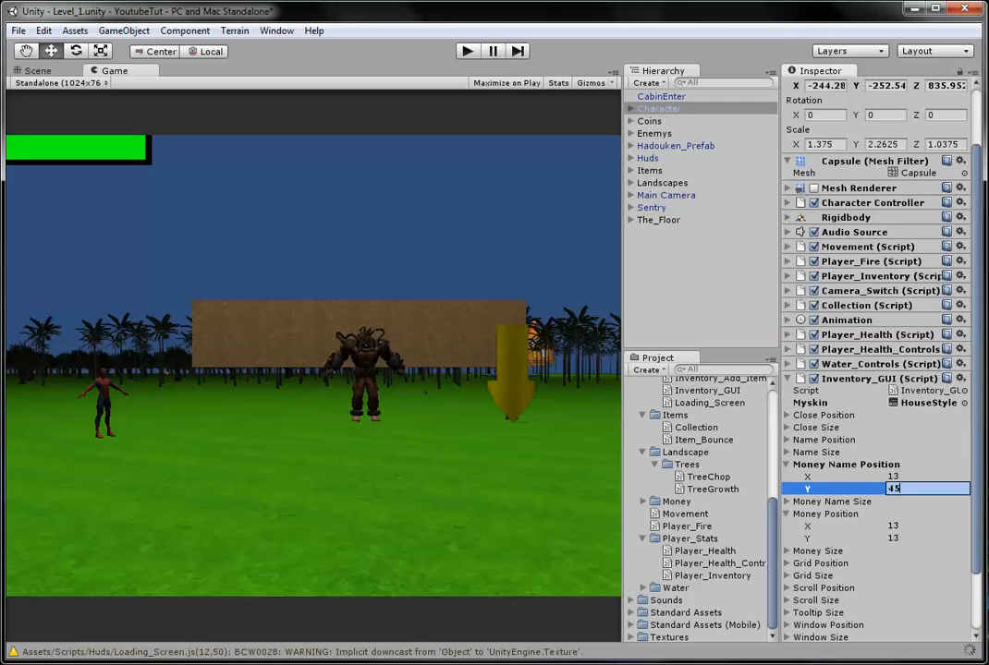
key(alt+Tab)
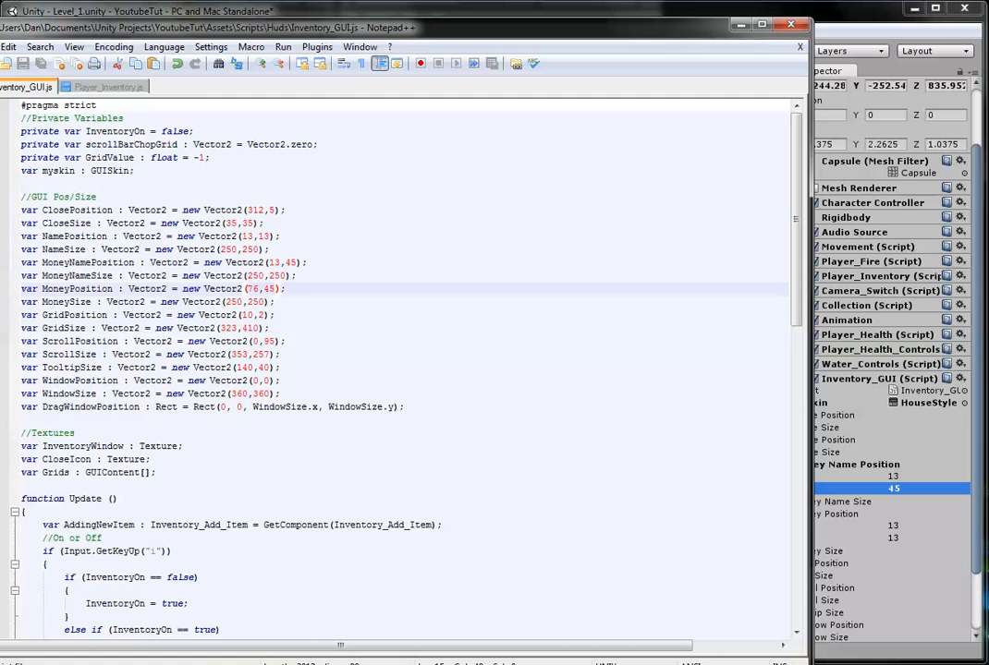
key(alt+Tab)
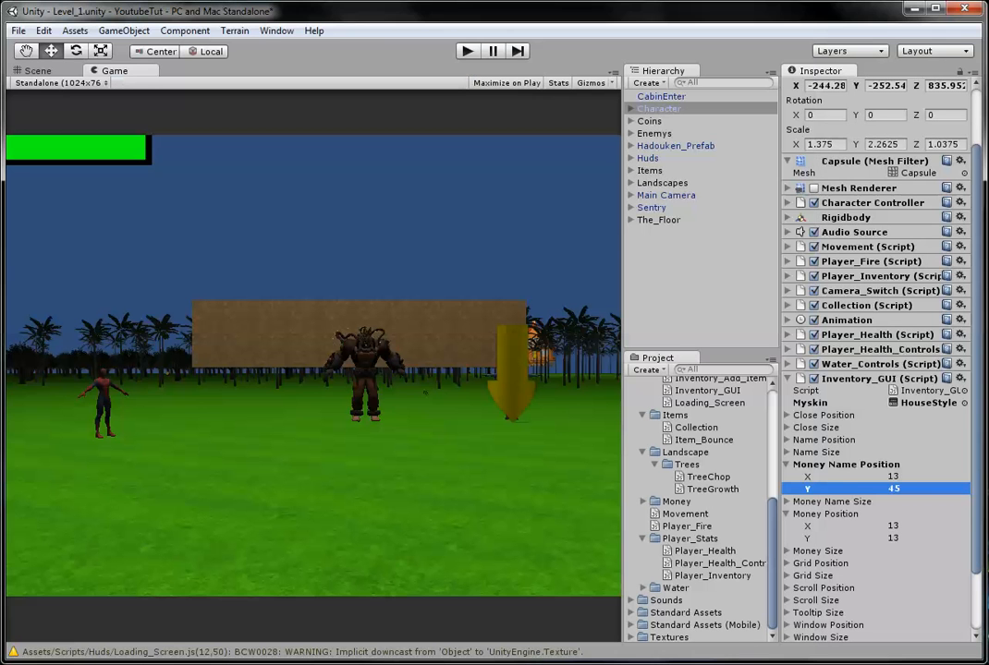
key(Tab)
text(76)
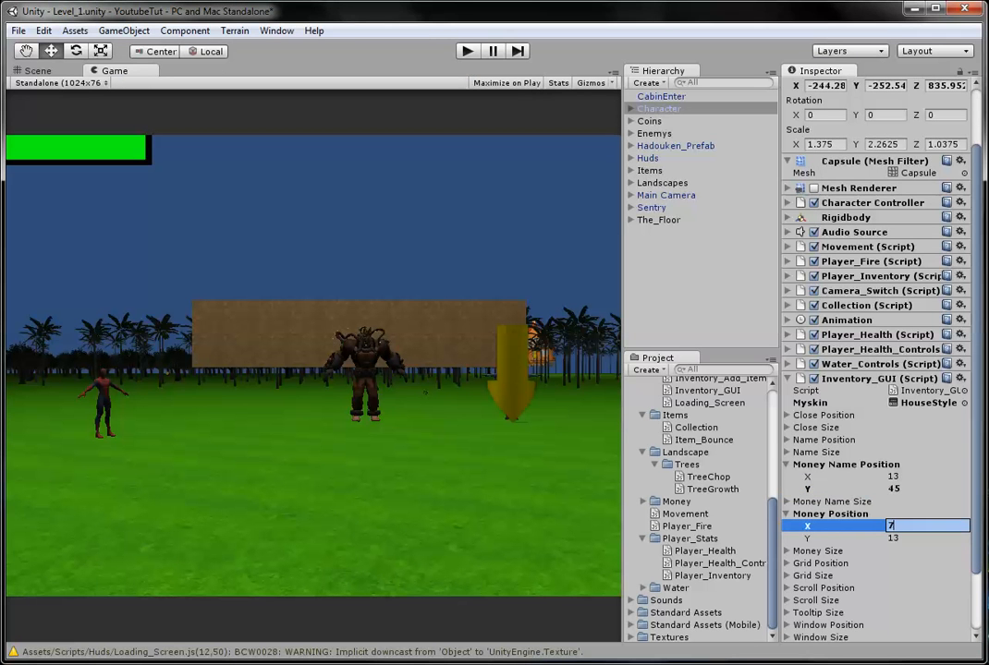
key(Tab)
text(45)
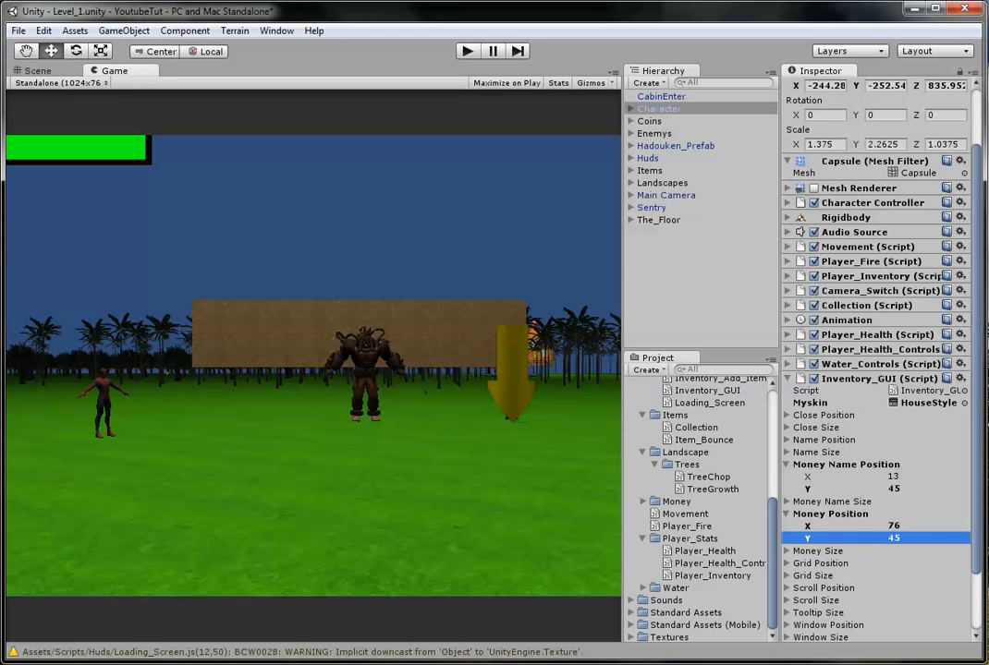
key(ctrl+p)
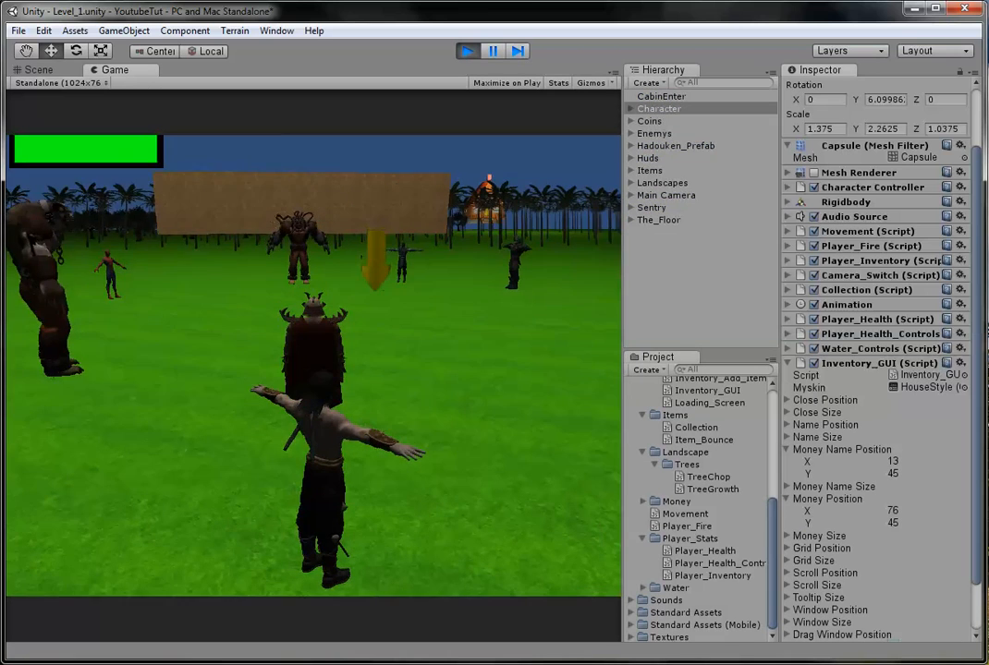
Open the inventory in-game, shoot fireballs and walk the character around the level.
key(i)
drag(138, 157, 465, 297)
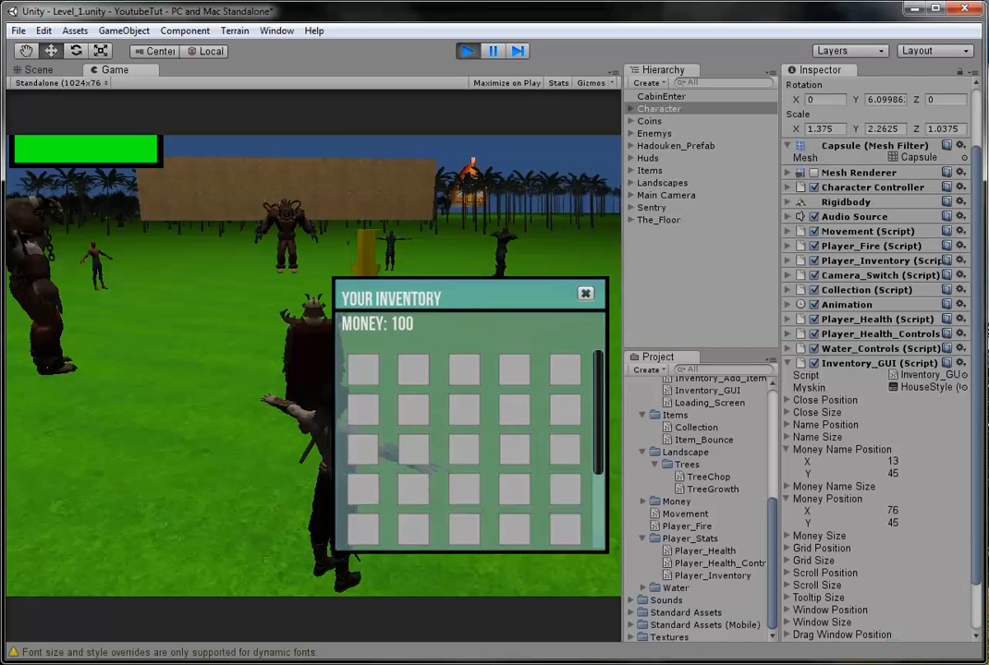
click(185, 370)
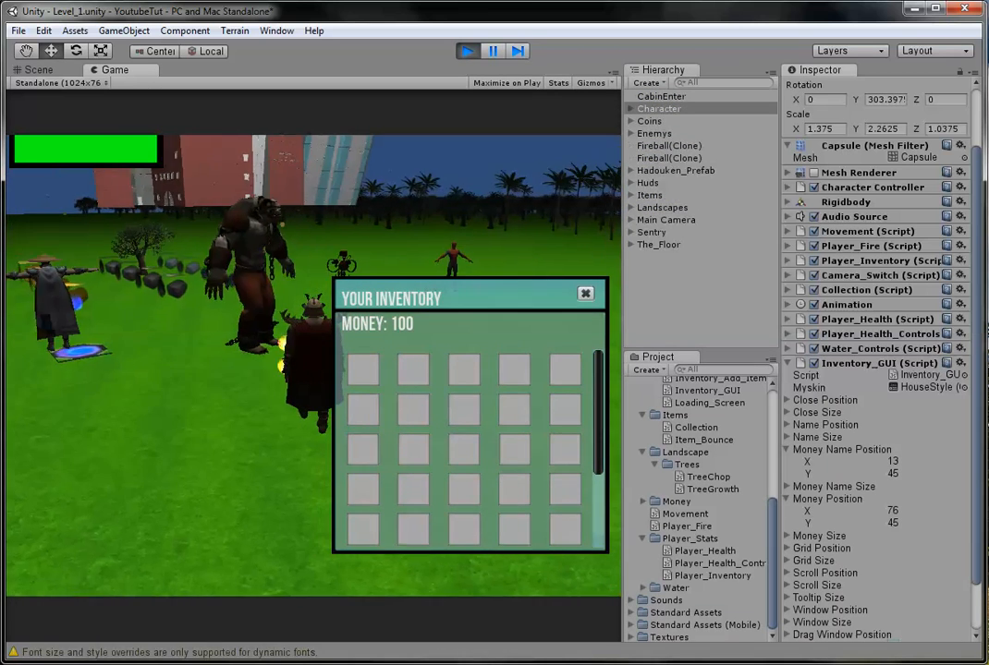
click(185, 370)
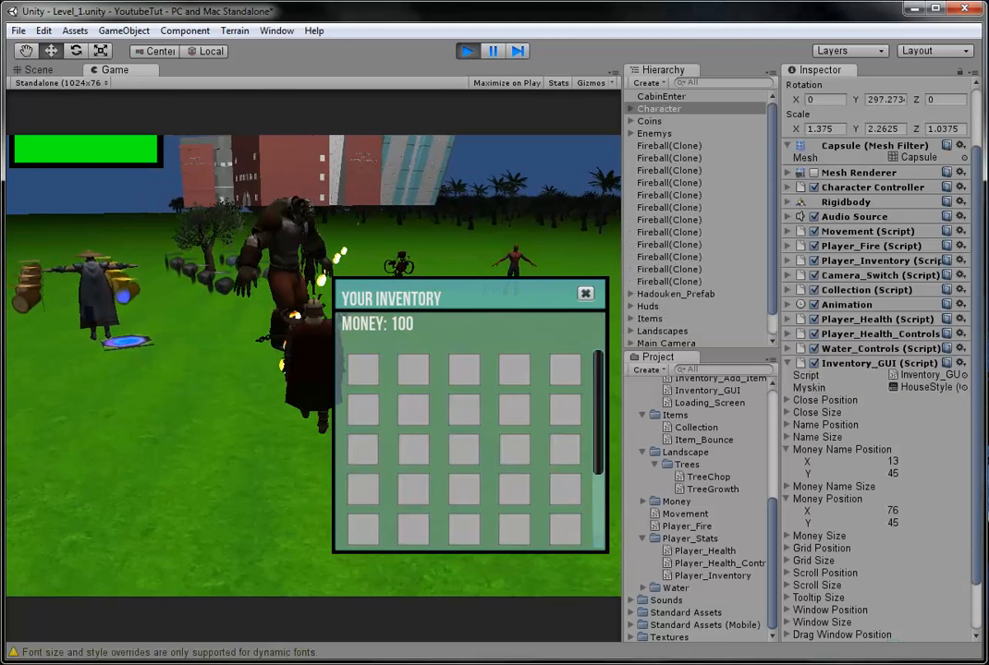
click(184, 370)
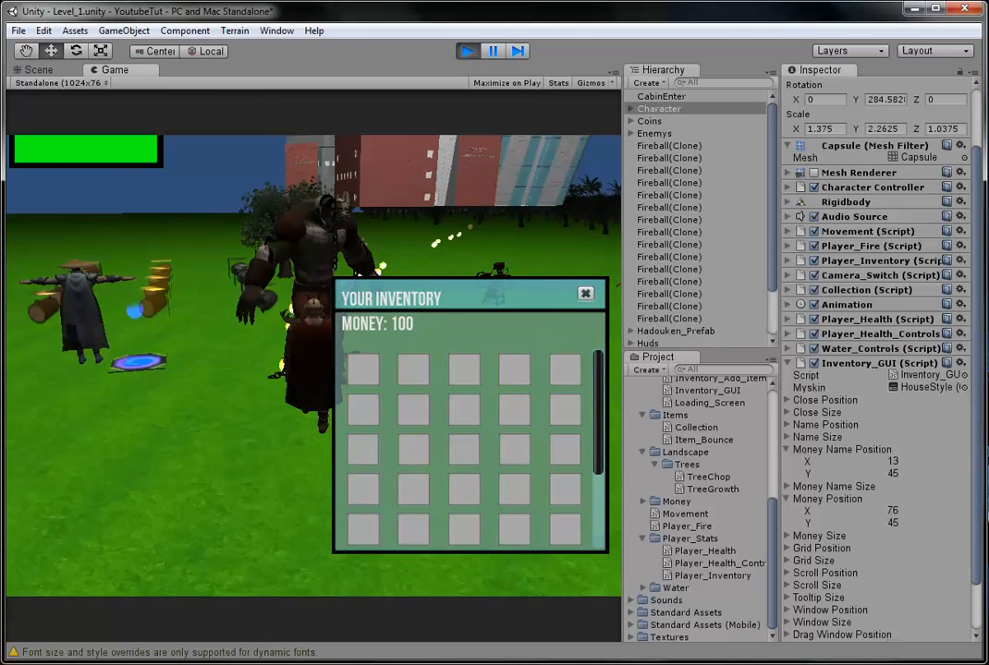
key(Left)
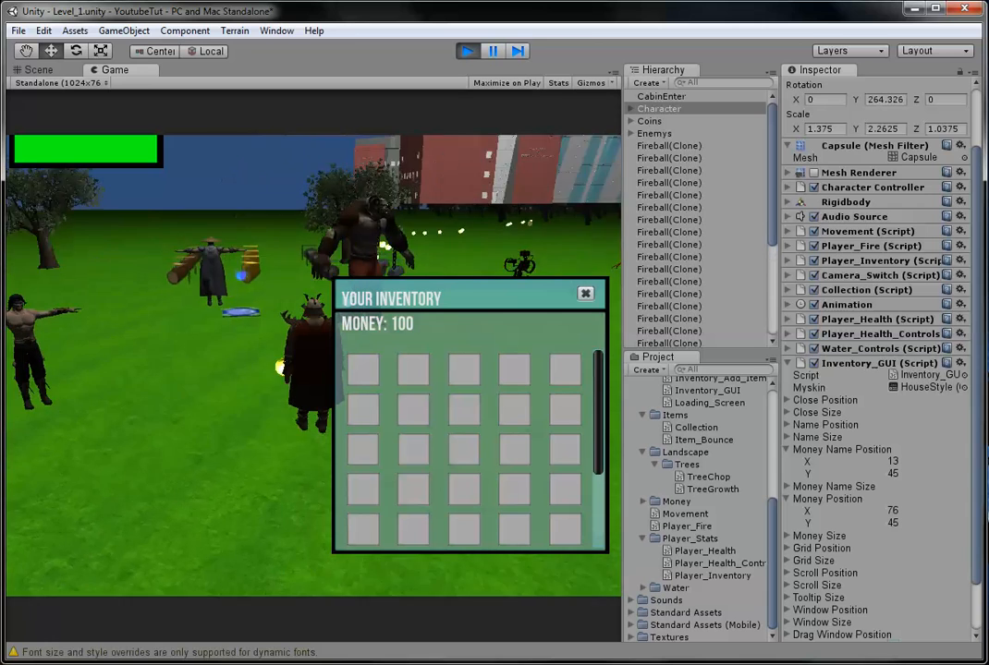
key(Left)
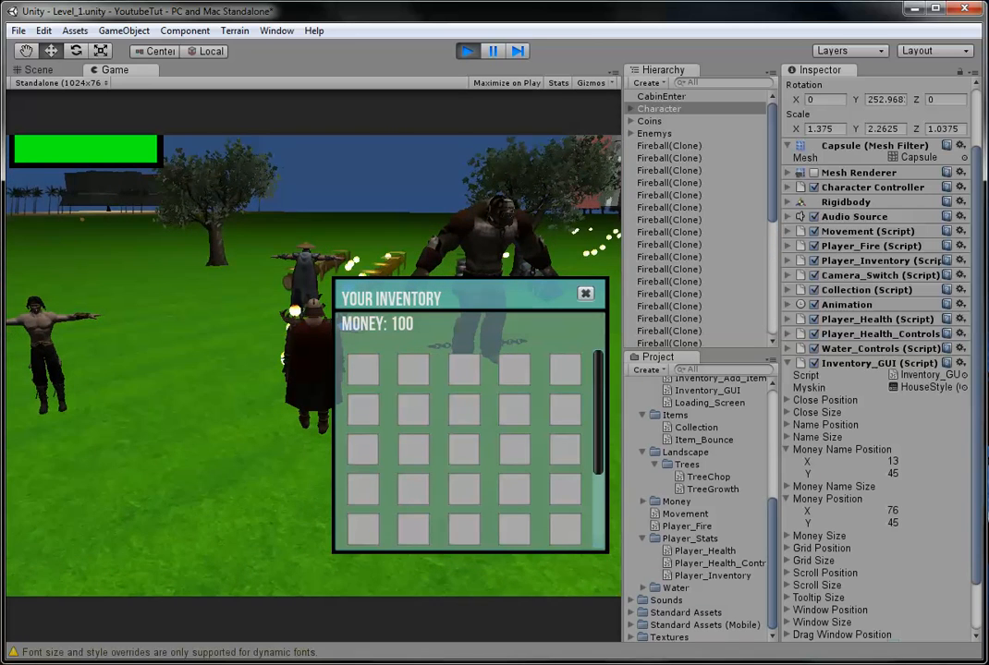
key(Left)
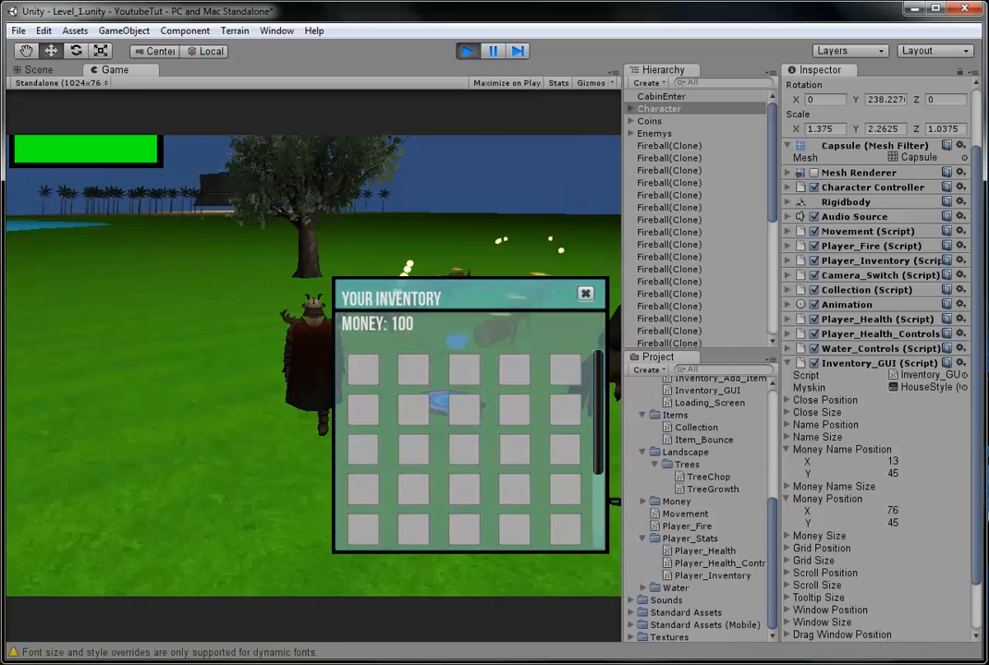
key(Right)
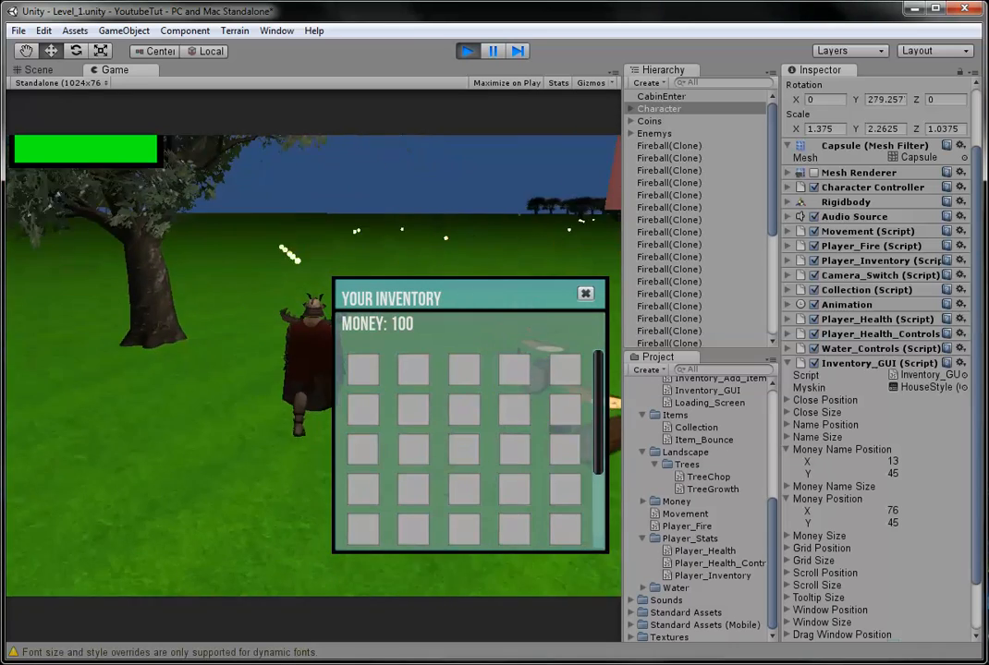
key(Right)
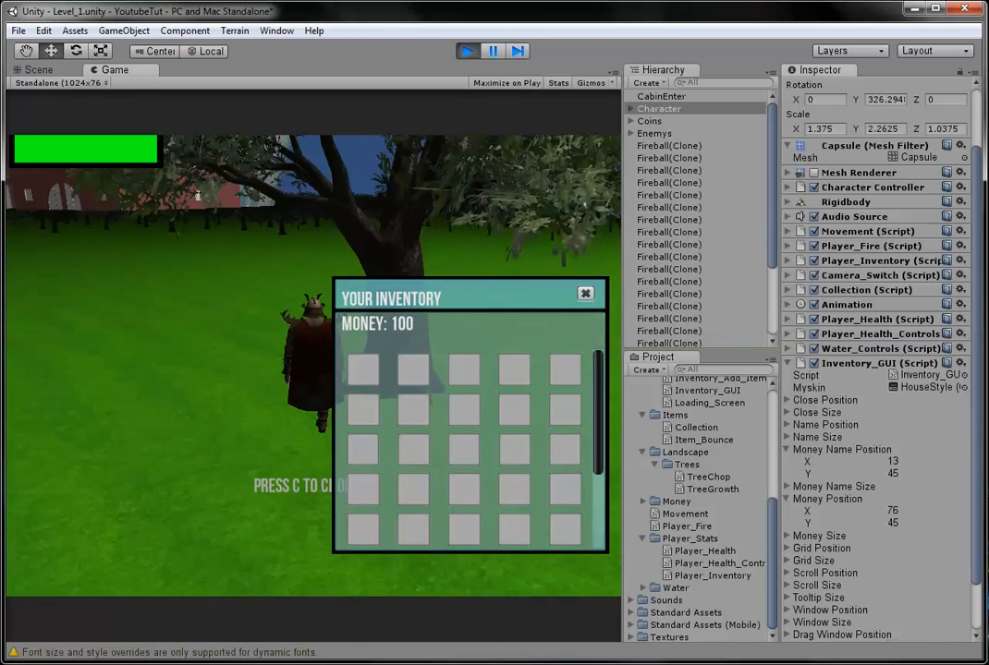
key(Left)
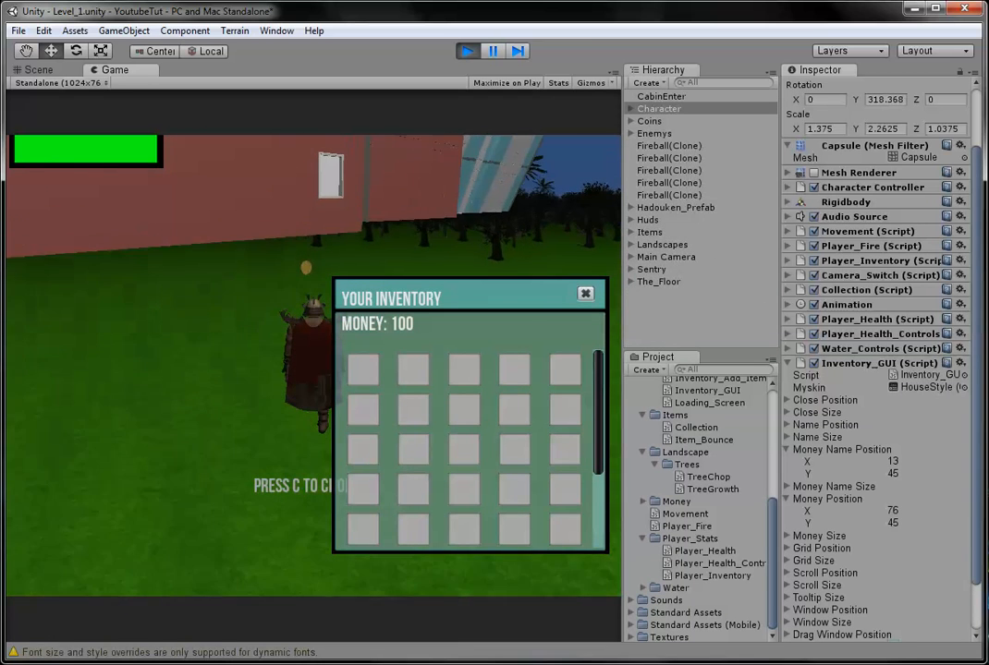
key(Up)
key(Up)
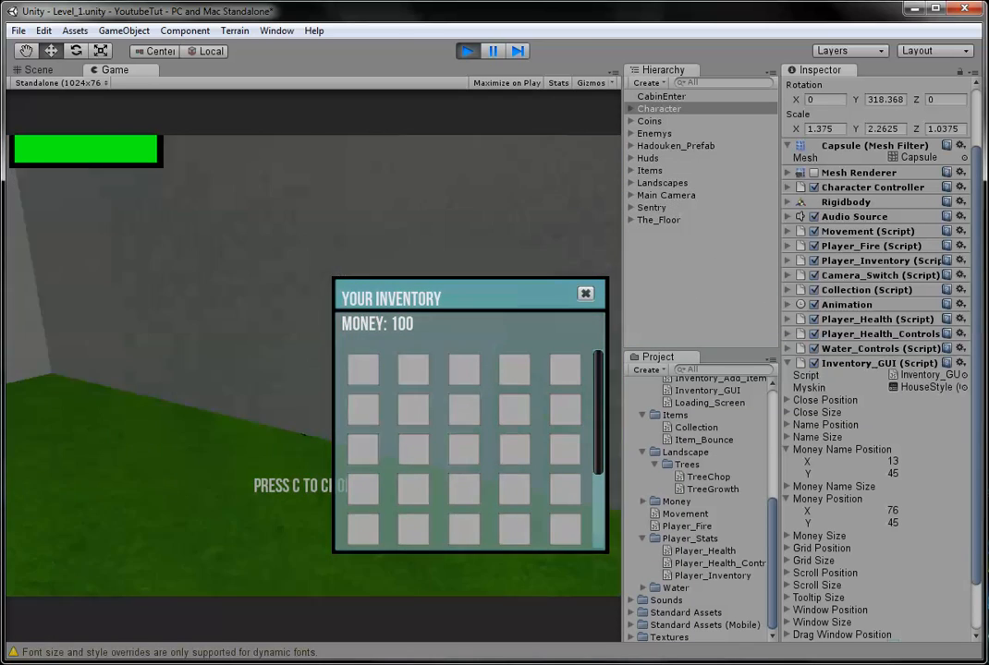
Toggle the inventory while collecting money to reach Money: 110, then walk into the cabin.
key(Right)
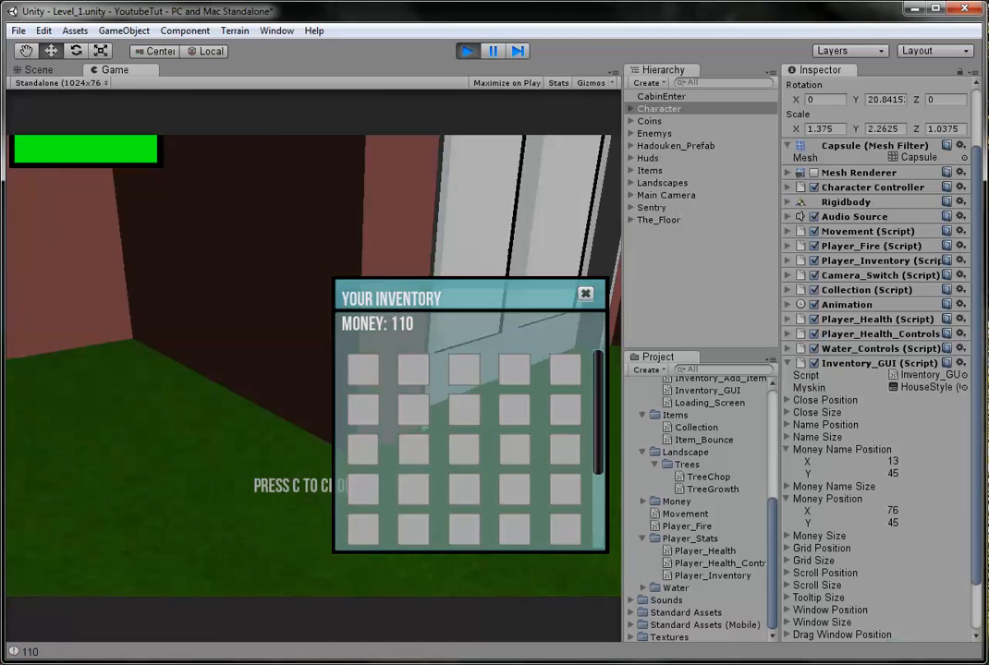
key(Right)
key(i)
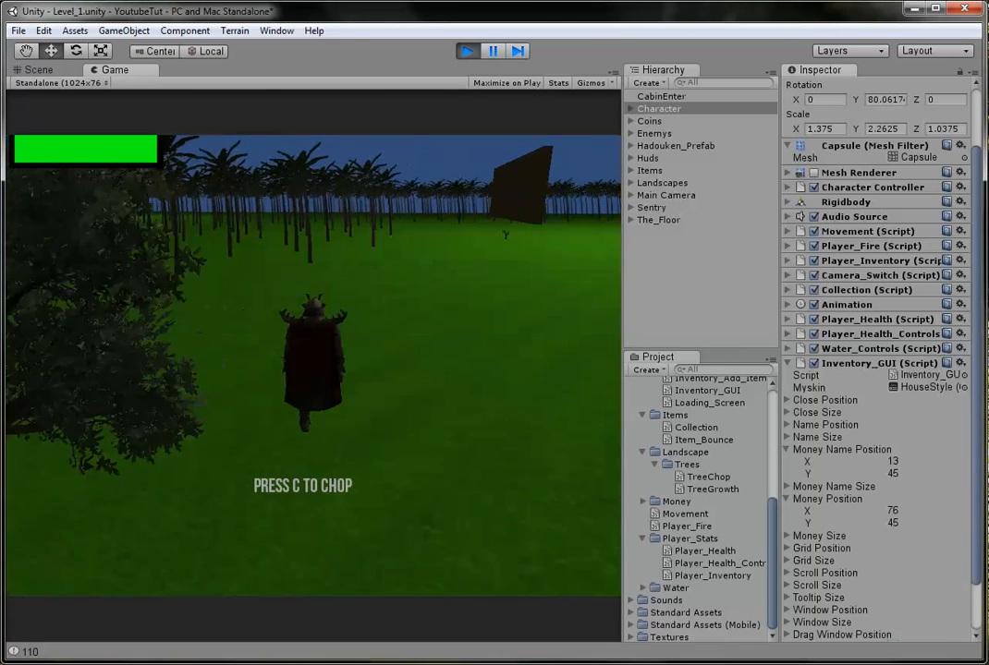
key(i)
key(Right)
key(i)
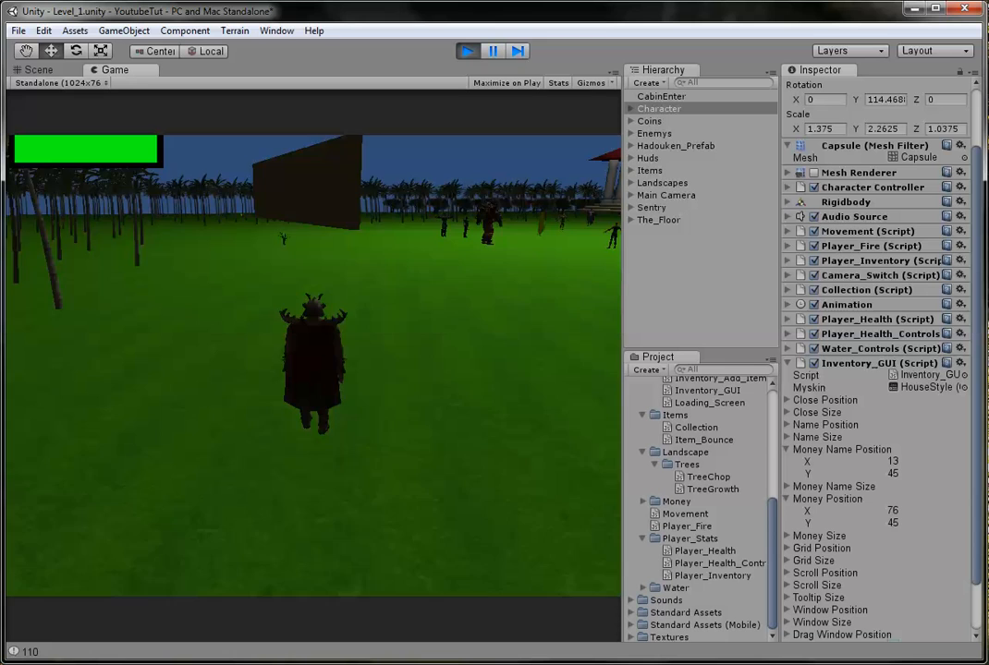
key(i)
key(Right)
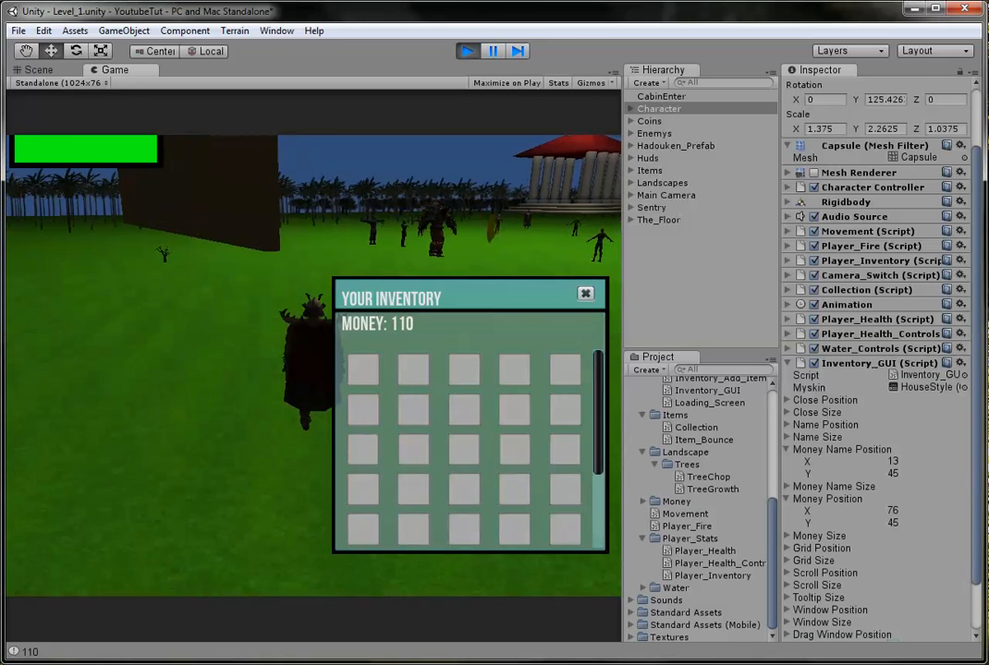
key(Right)
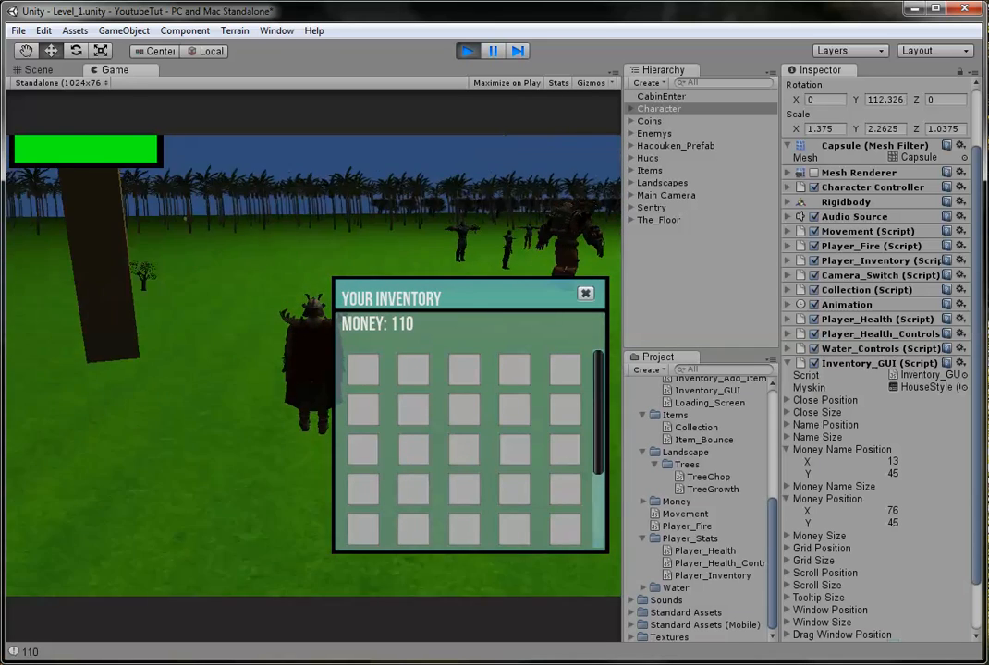
key(Right)
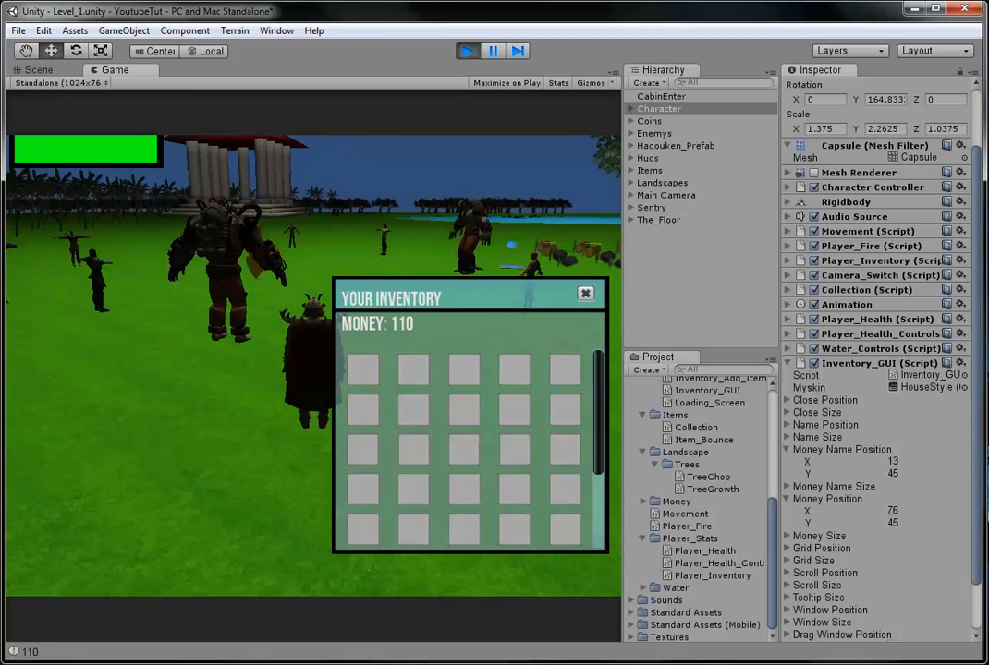
key(Right)
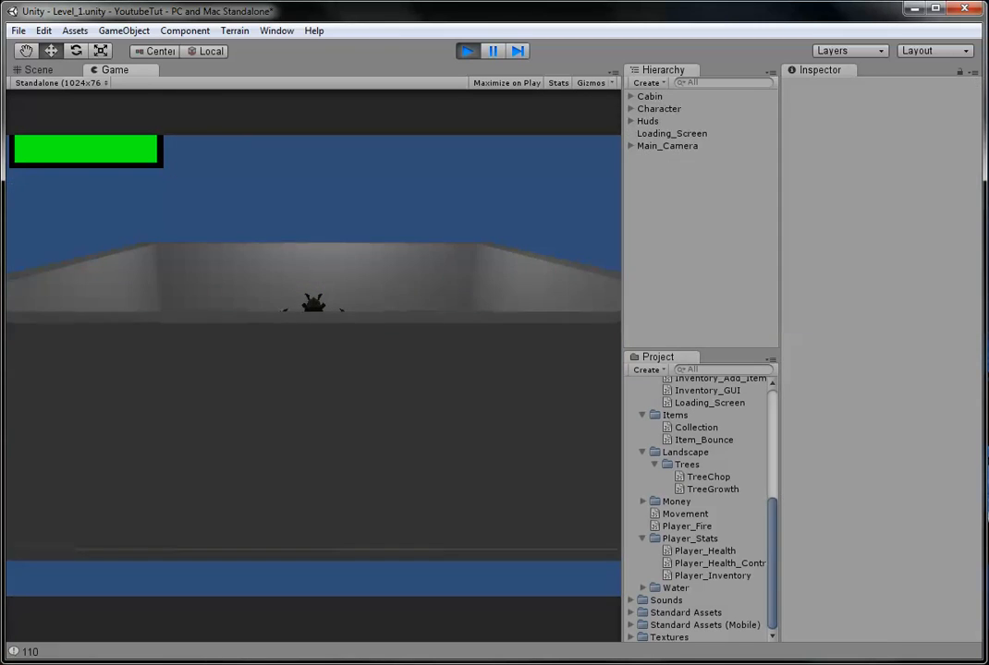
Check the inventory inside the cabin room, then stop play mode back to Level_1.
key(i)
key(Right)
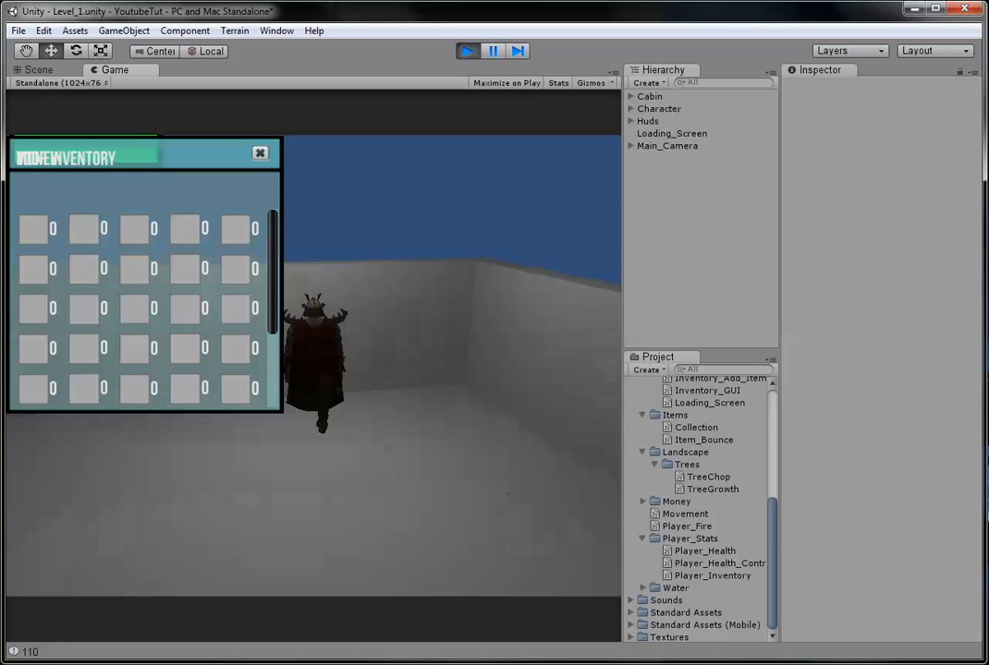
key(Right)
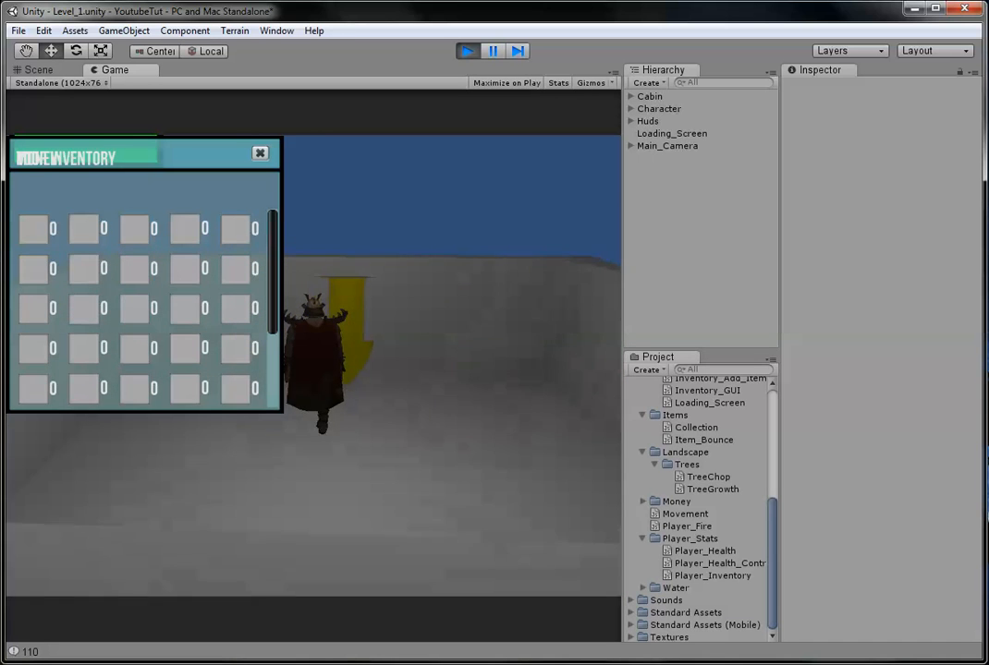
key(i)
key(ctrl+p)
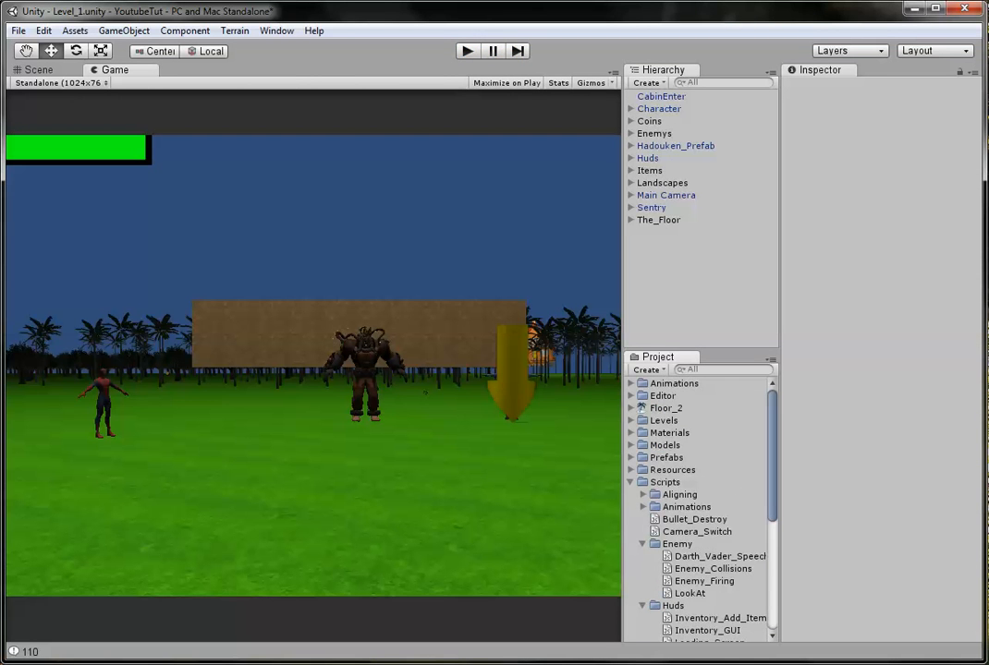
Open the Interior scene from the Levels folder, answering the save prompt, in Scene view.
click(631, 432)
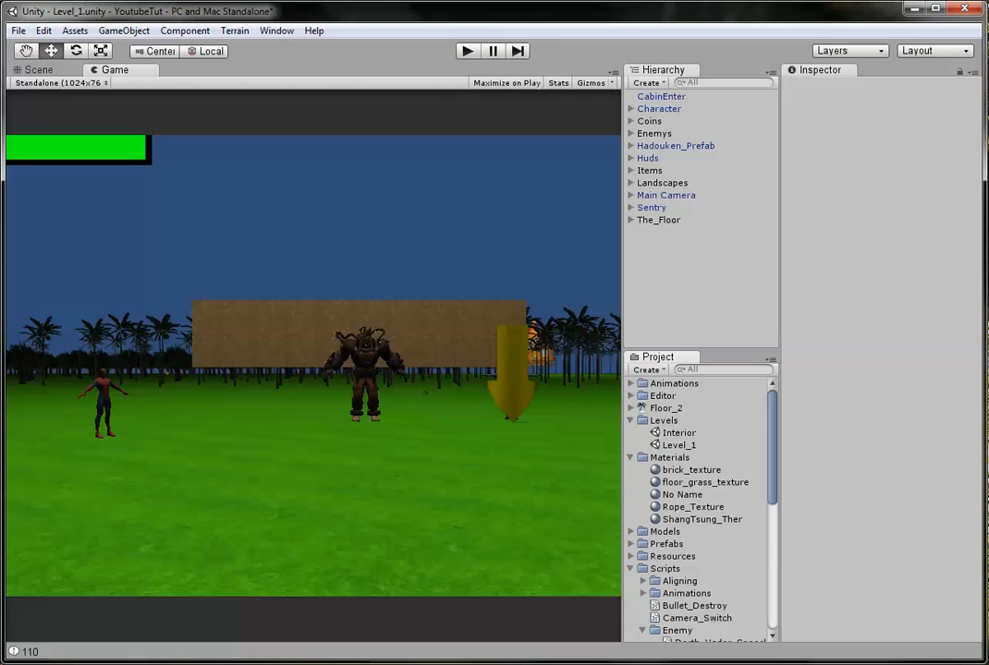
click(681, 432)
double_click(682, 433)
key(Return)
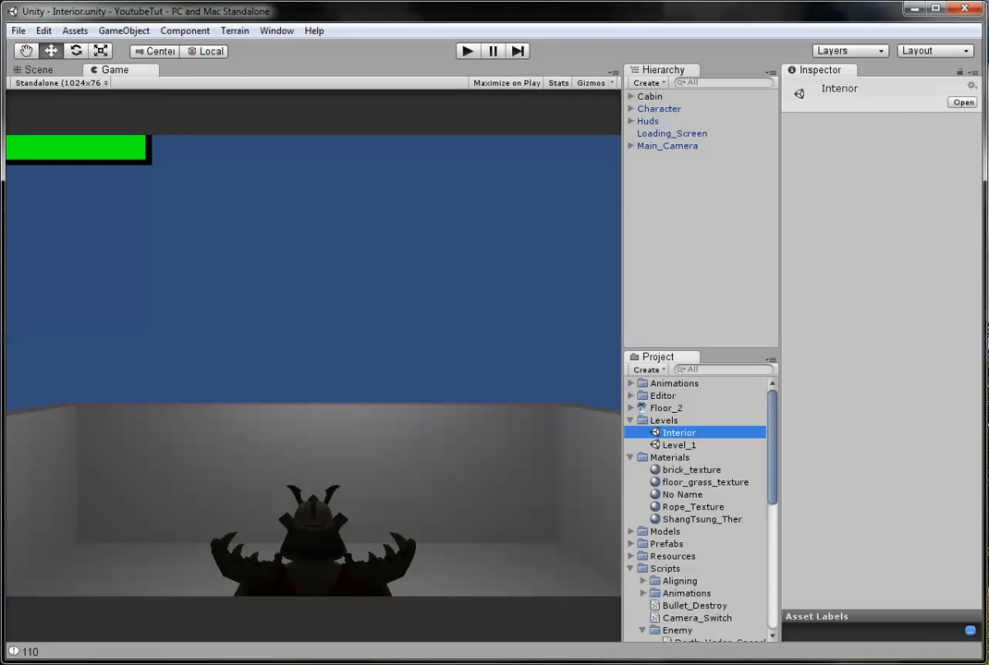
key(ctrl+1)
Select and frame the Character to show its Inventory_GUI money positions at 13, 13.
click(649, 96)
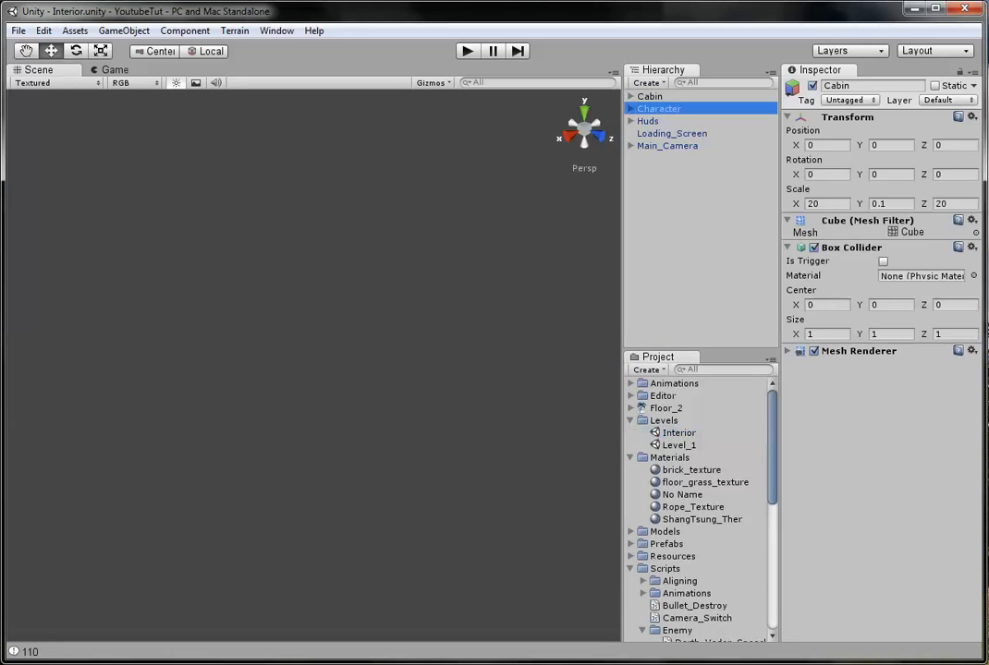
key(f)
scroll(877, 370, down, 5)
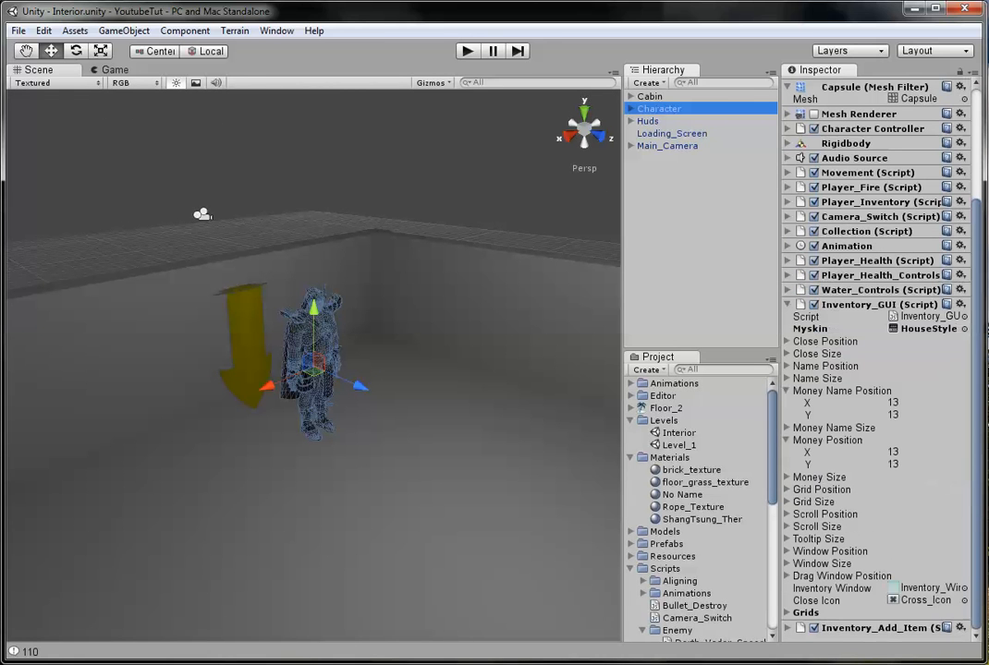
click(924, 403)
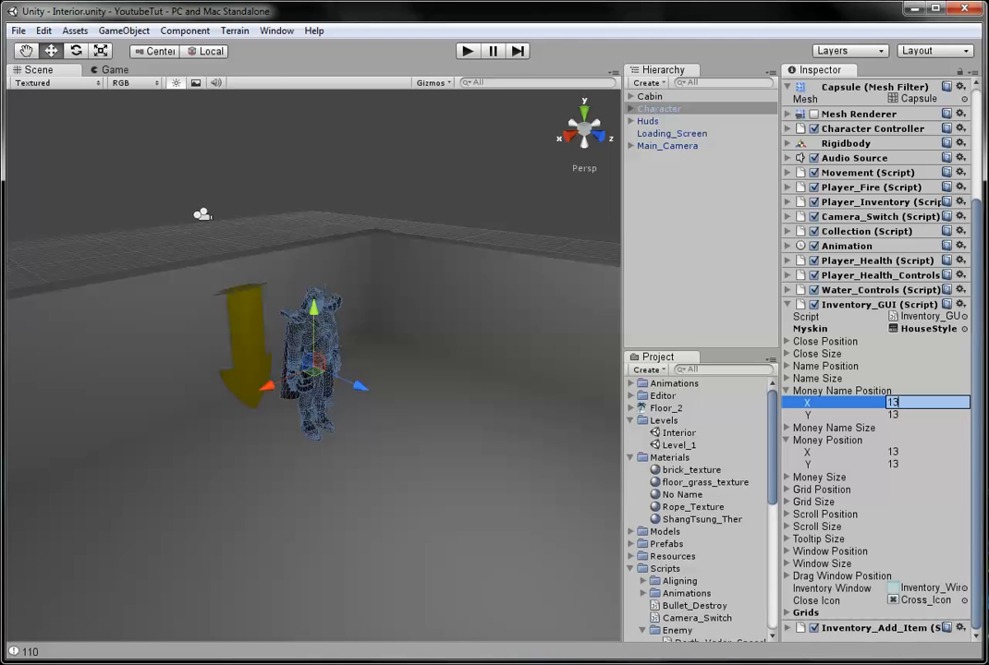
Inspect Grids, reset the Inventory_GUI component and start picking its Myskin.
click(786, 613)
scroll(878, 370, down, 5)
scroll(878, 369, down, 5)
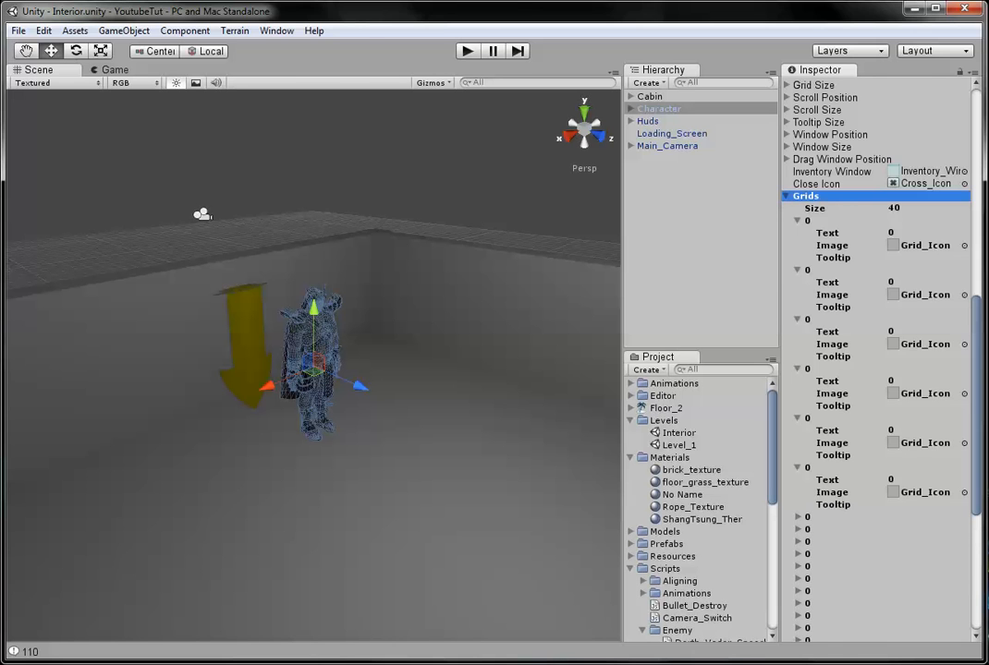
scroll(877, 369, up, 5)
scroll(878, 370, up, 2)
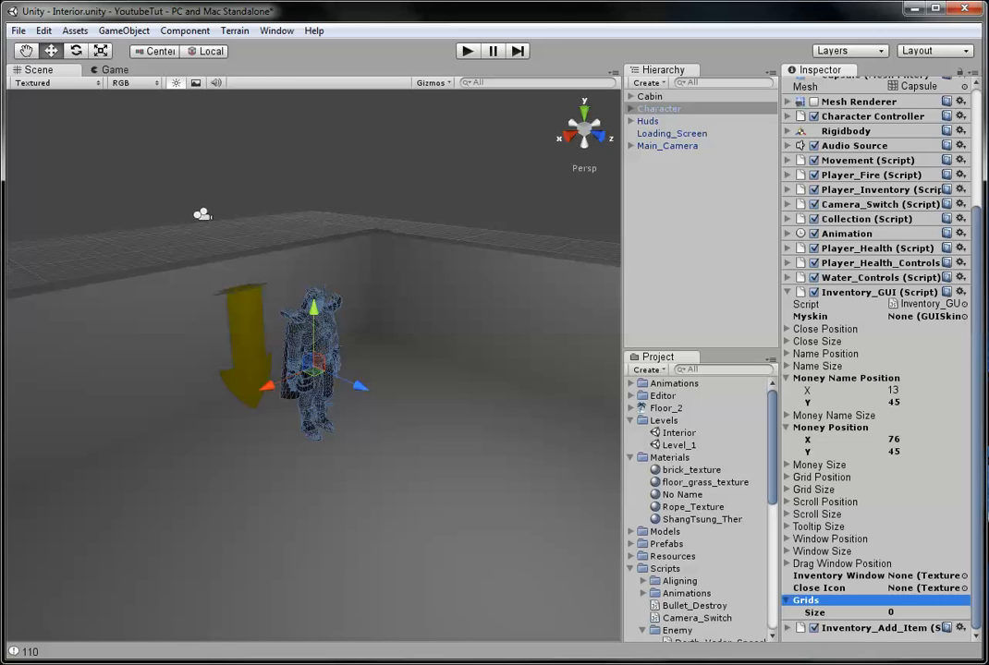
click(964, 316)
Assign the HouseStyle skin and the Inventory Window texture to Inventory_GUI.
double_click(180, 196)
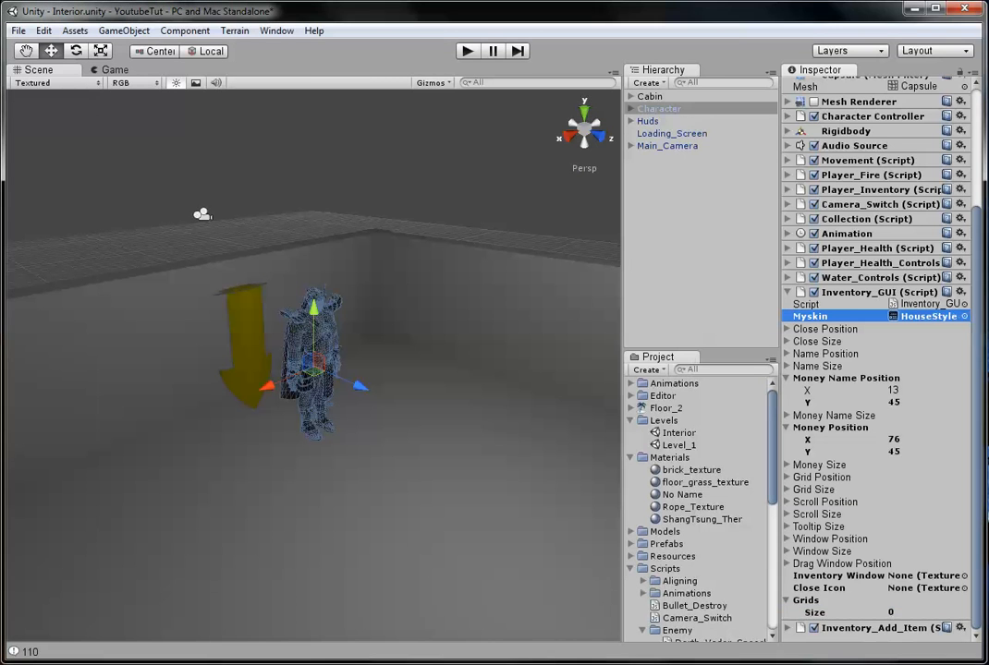
click(786, 378)
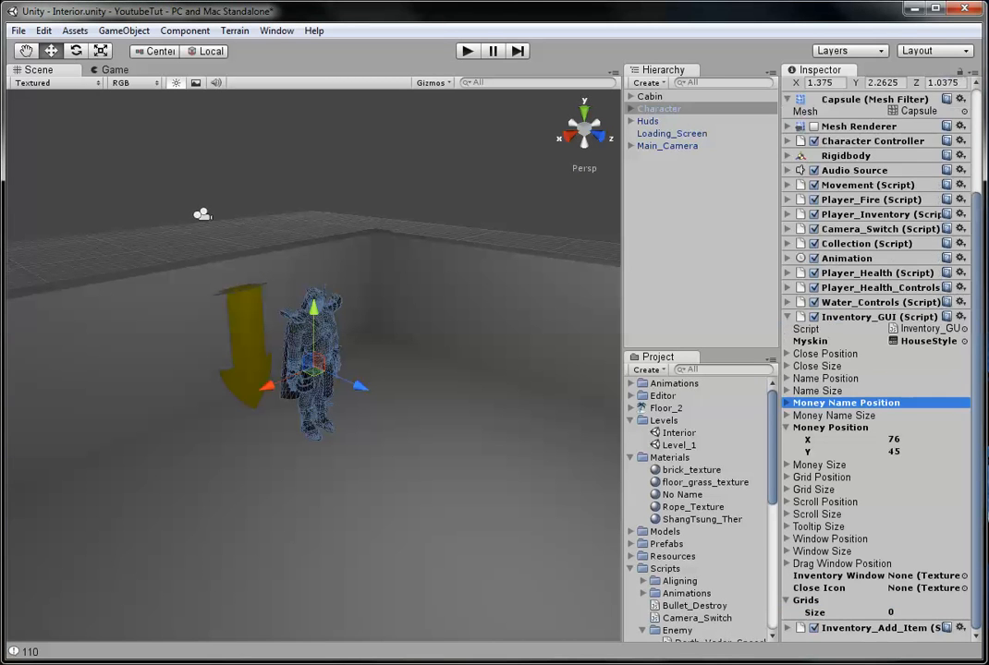
click(786, 427)
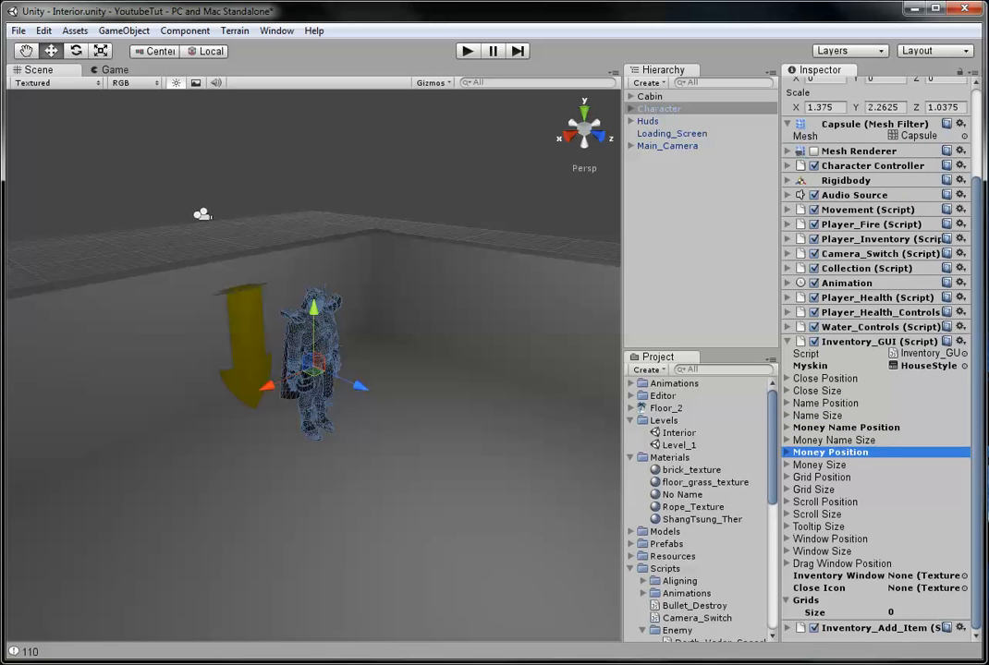
click(963, 575)
text(ubv)
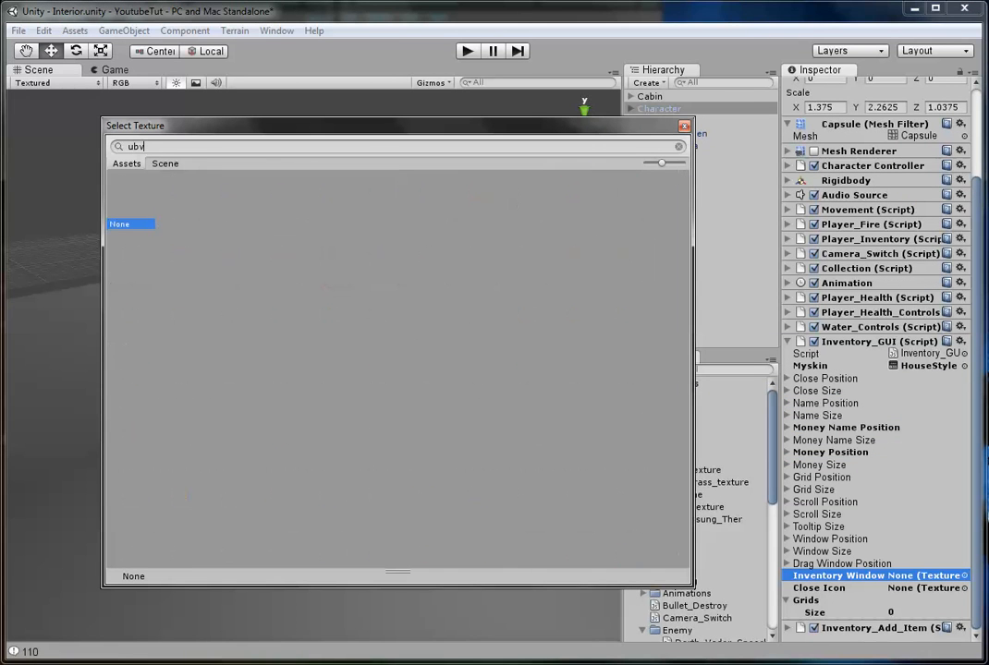
key(BackSpace)
key(BackSpace)
key(BackSpace)
text(in)
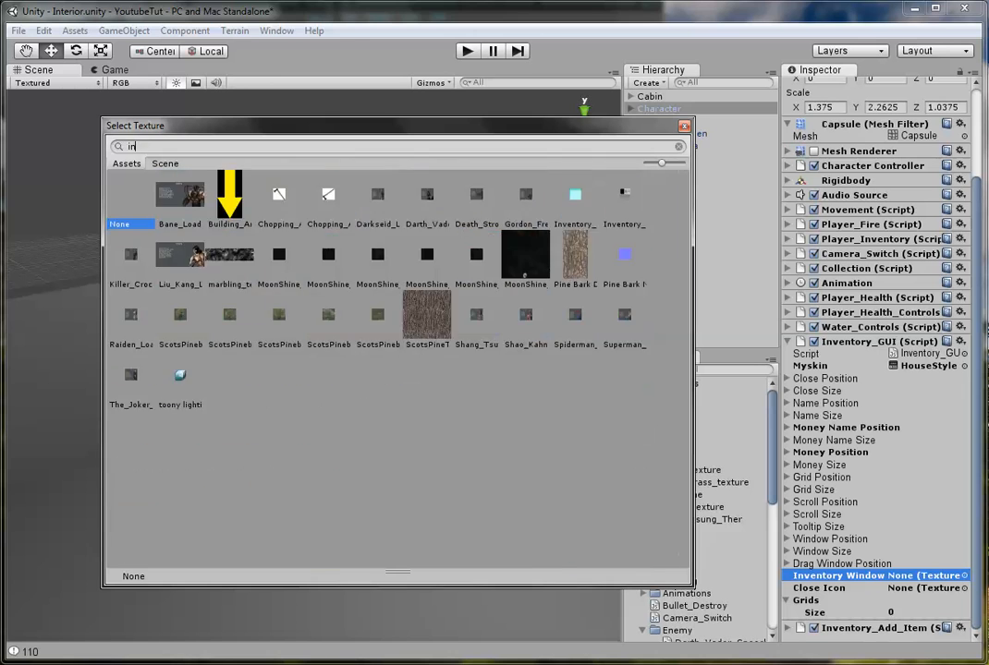
text(v)
double_click(180, 194)
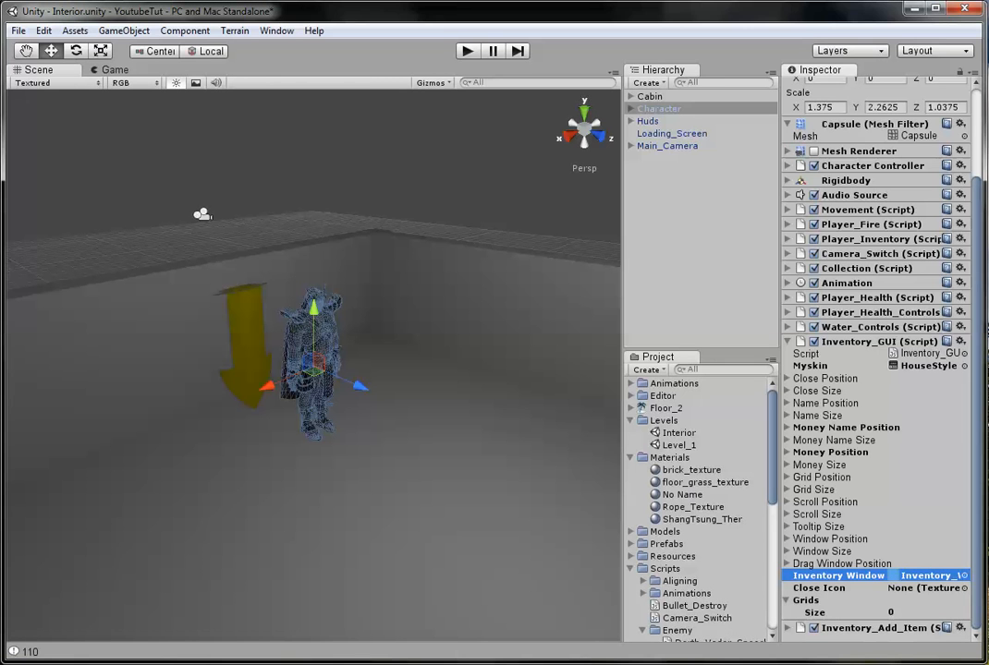
Set the Close Icon to the Cross_Icon texture.
click(963, 588)
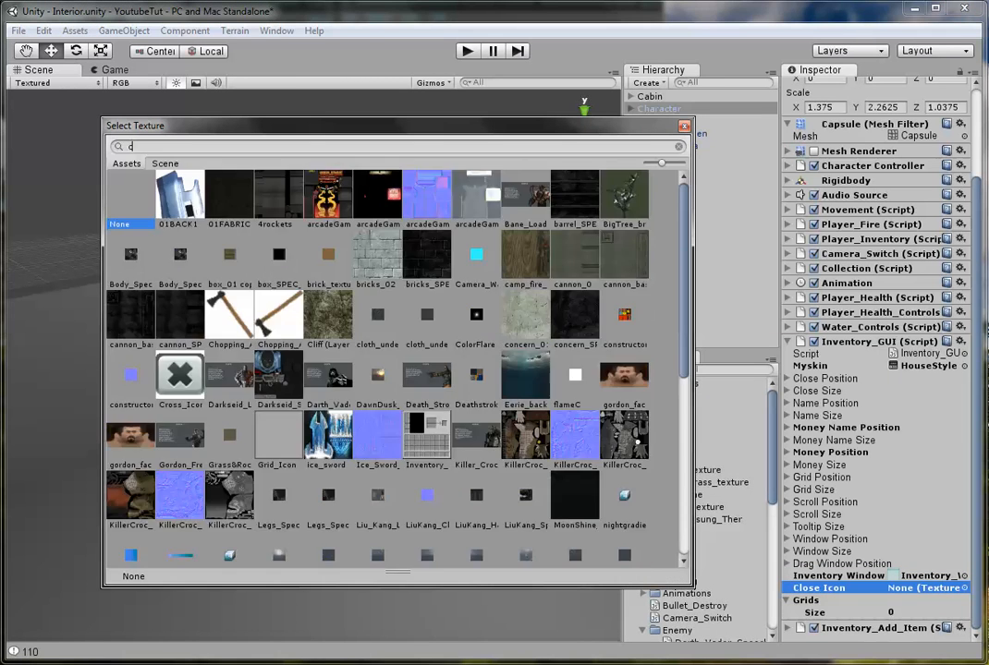
text(close)
key(BackSpace)
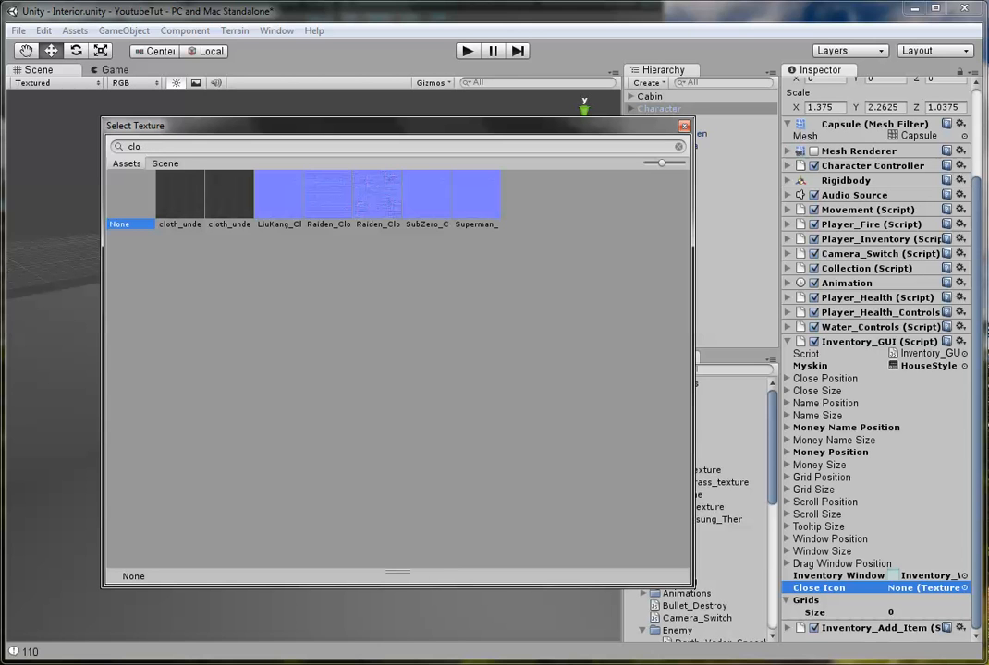
key(BackSpace)
key(BackSpace)
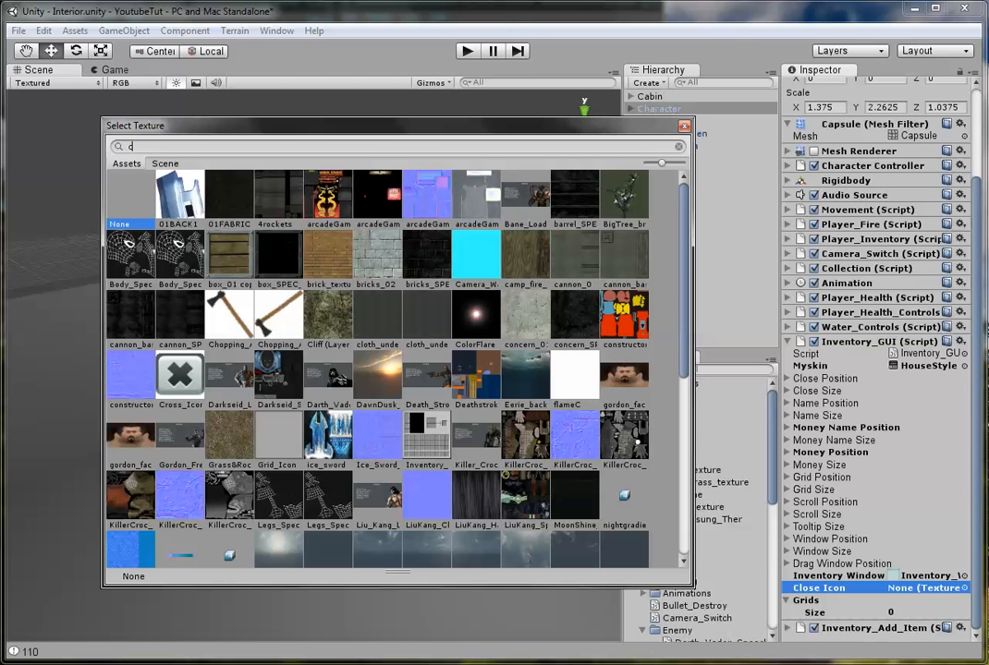
text(r)
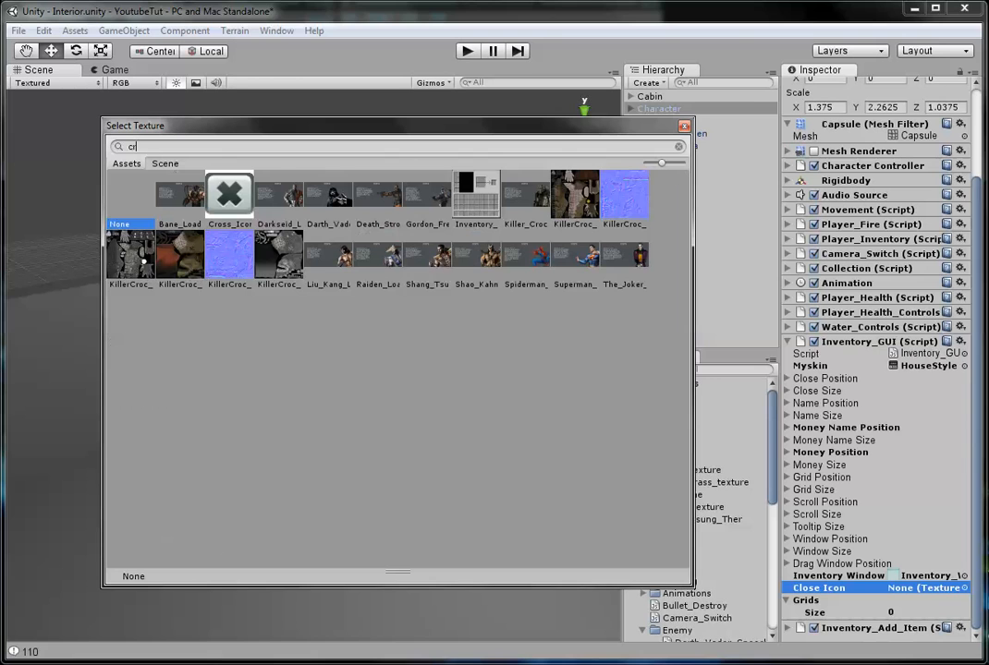
double_click(228, 194)
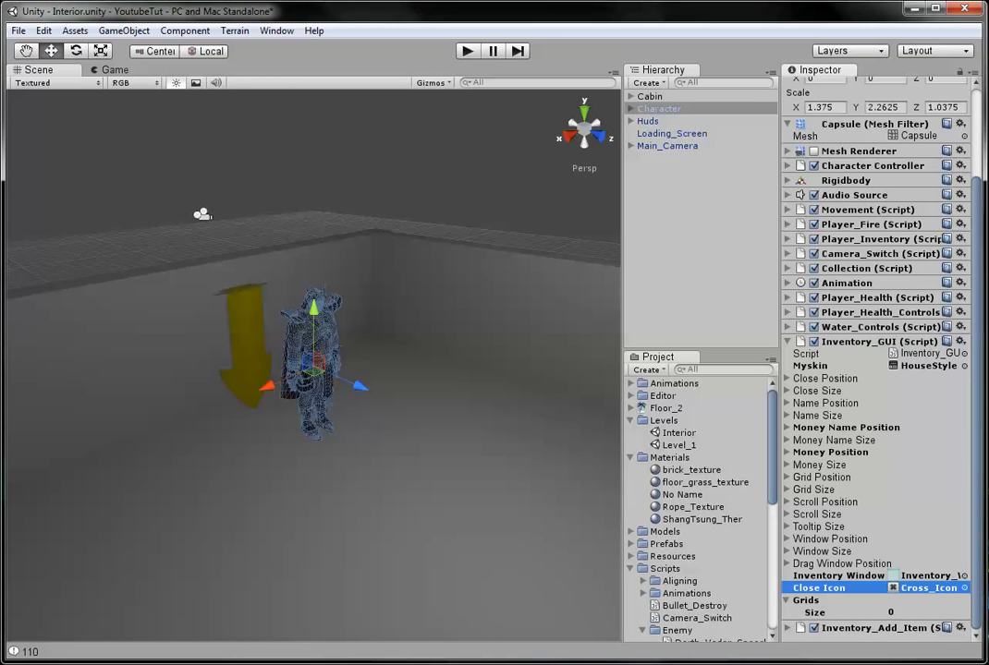
Set Grids Size to 1 and try the Image picker for Element 0 without choosing.
click(924, 612)
text(1)
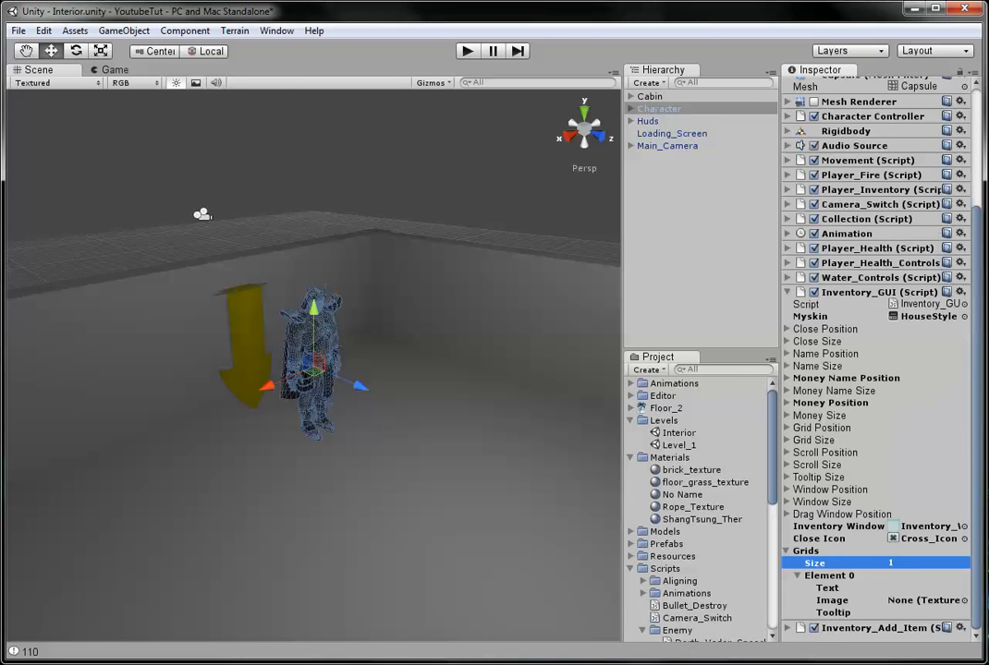
scroll(878, 370, up, 3)
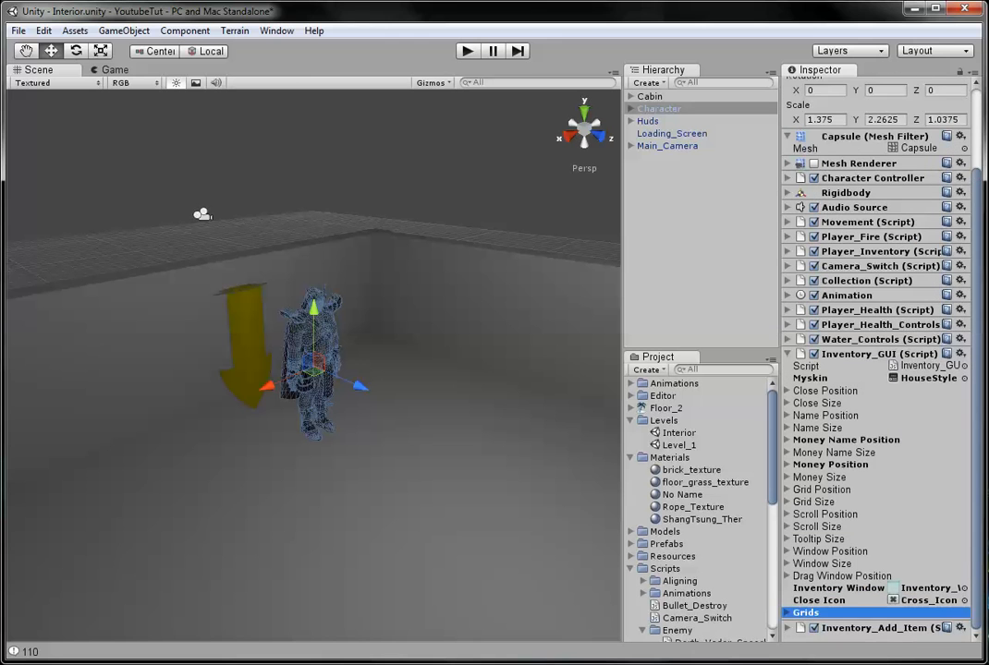
scroll(878, 370, down, 1)
key(Down)
key(Right)
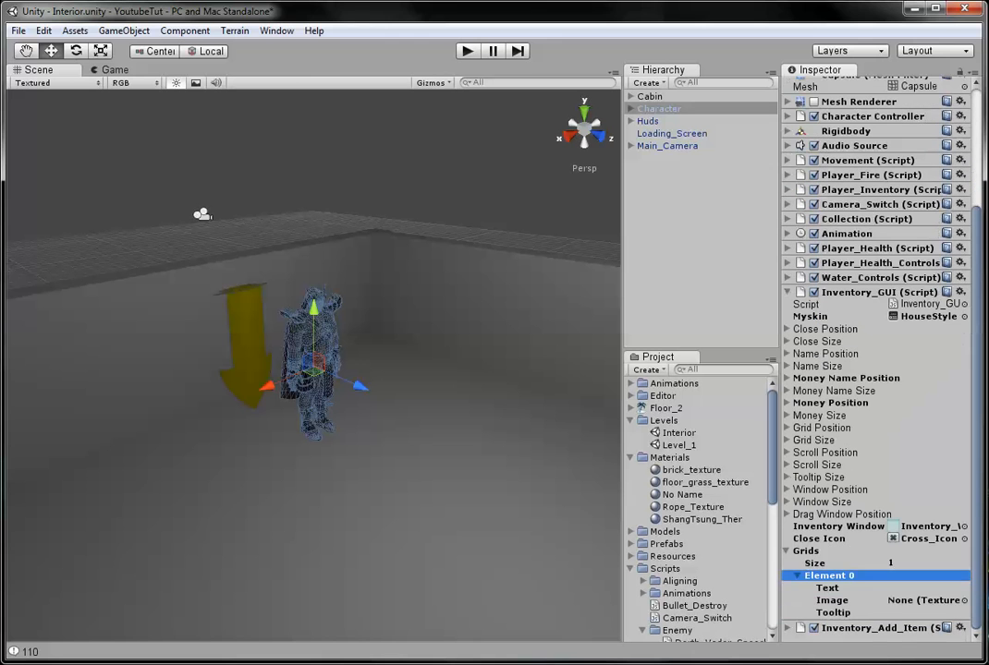
key(Down)
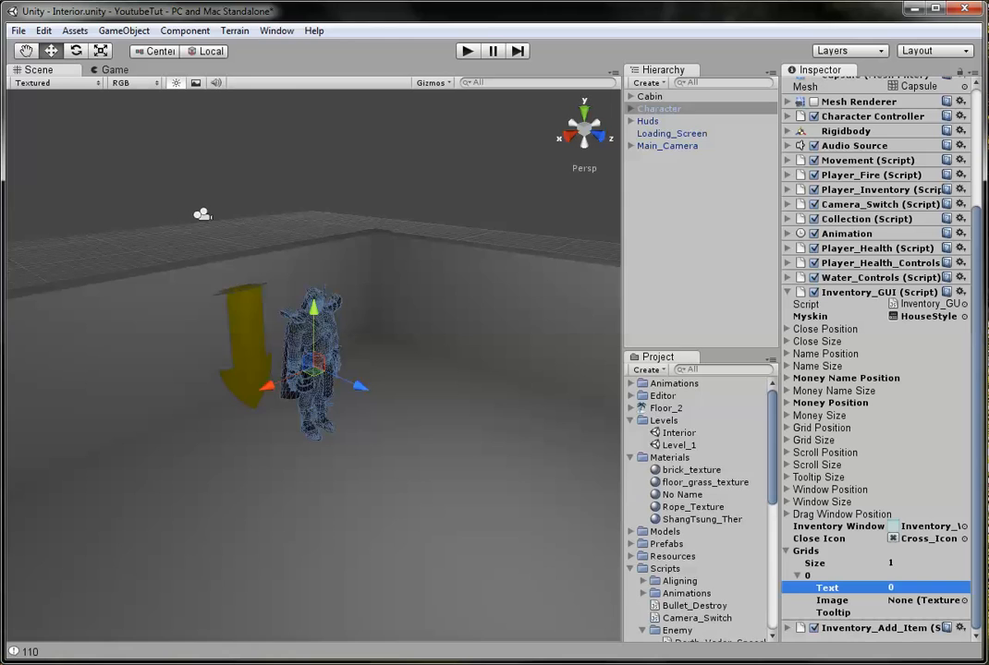
key(Down)
key(Return)
text(bla)
key(BackSpace)
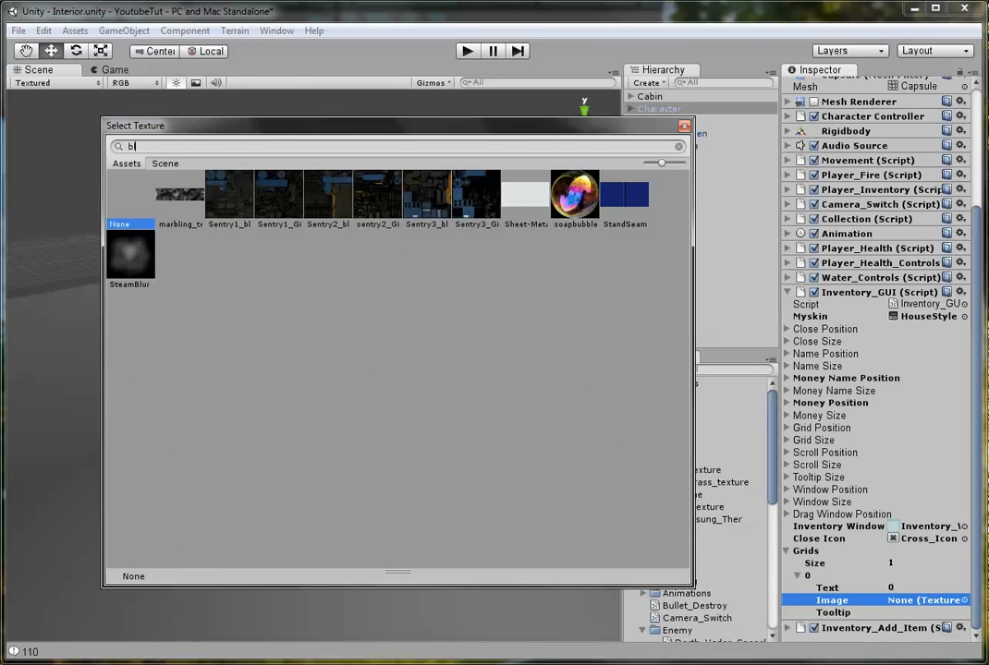
key(BackSpace)
key(BackSpace)
text(emp)
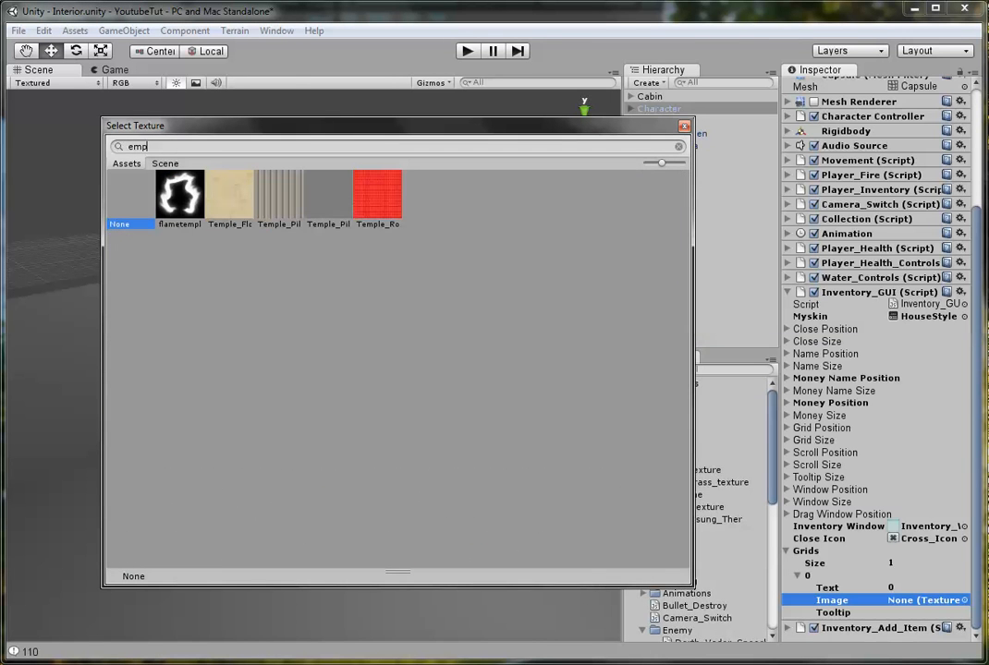
key(BackSpace)
key(BackSpace)
key(BackSpace)
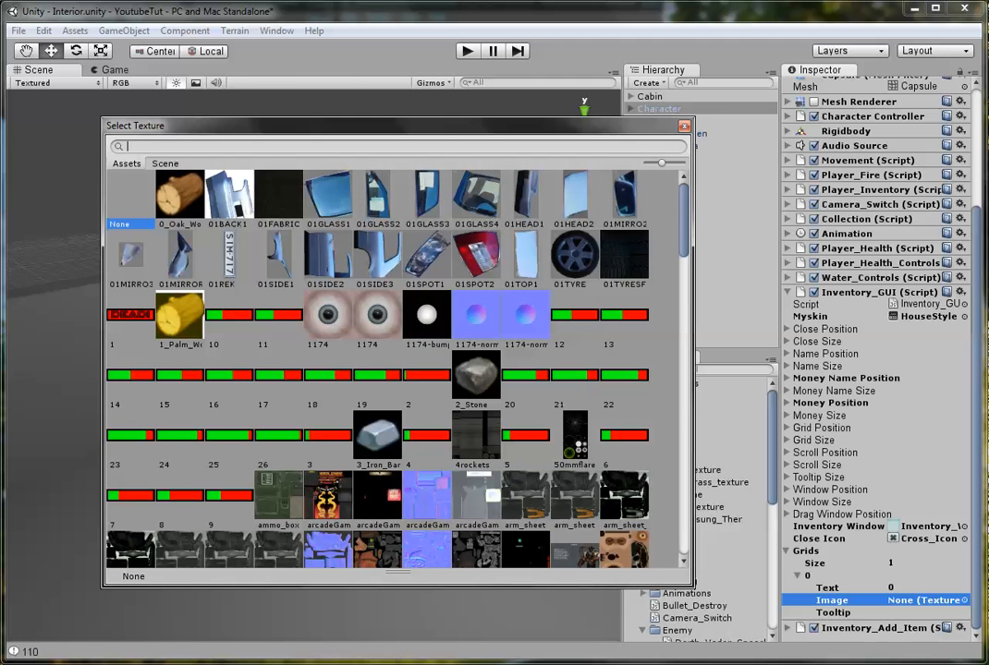
key(Escape)
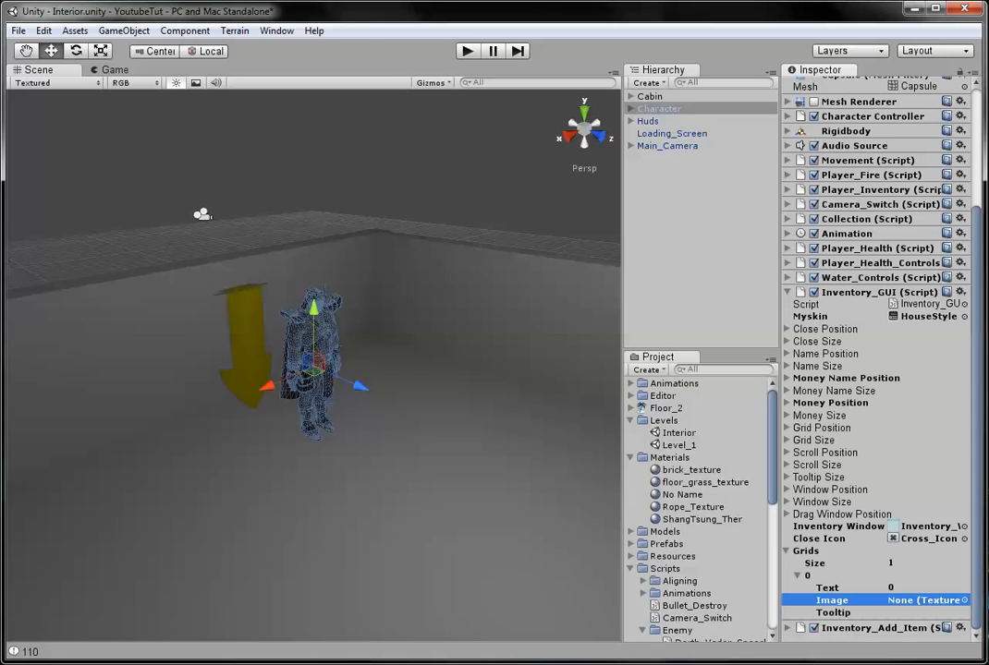
Browse the Project panel to the Inventory textures folder.
click(642, 568)
click(642, 458)
click(642, 420)
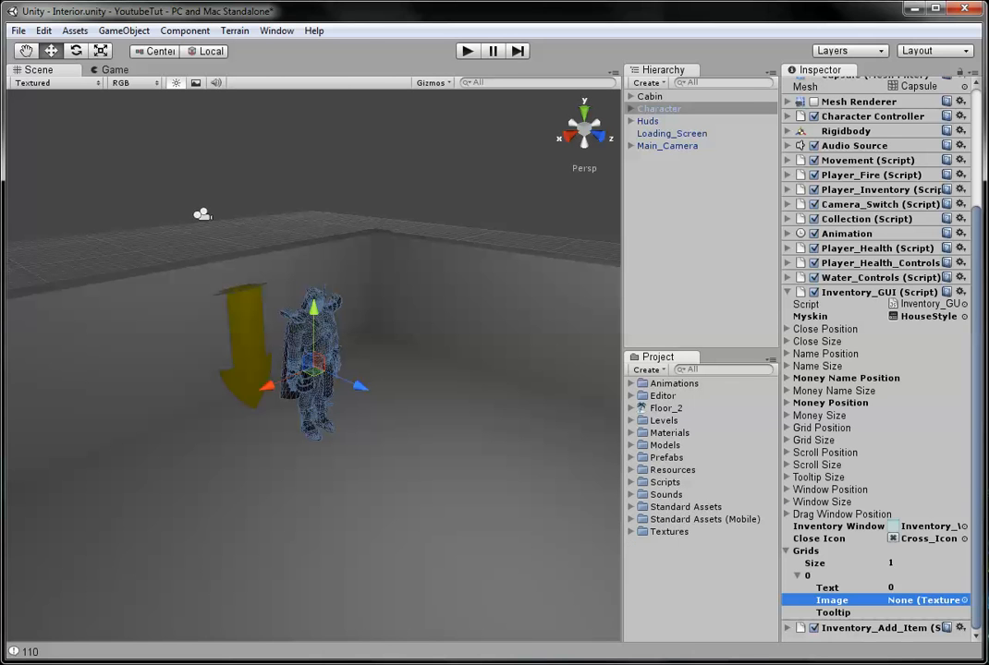
click(642, 531)
scroll(702, 508, down, 3)
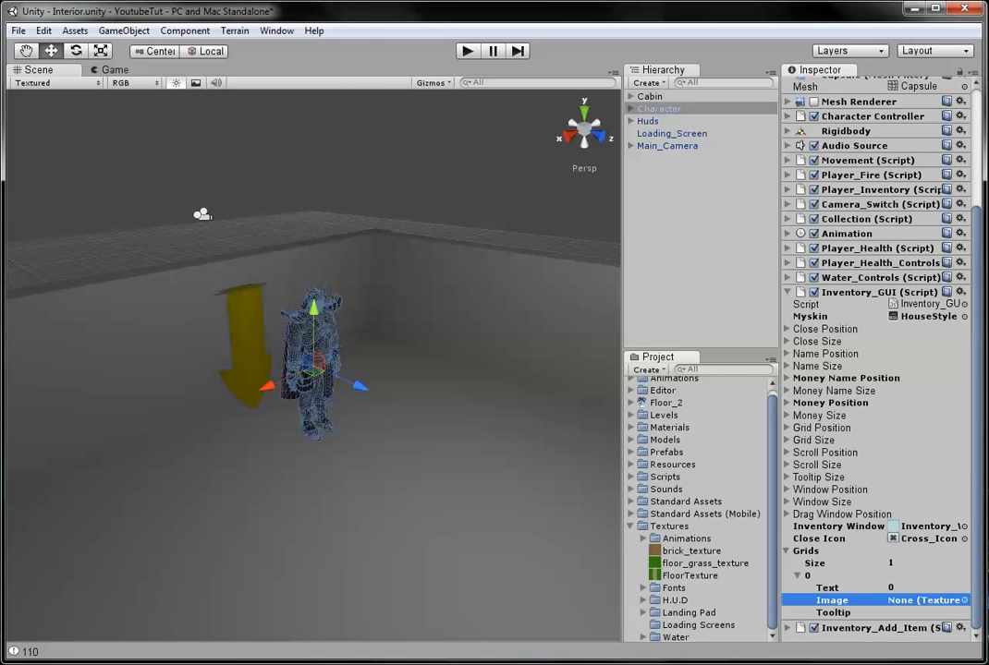
scroll(702, 499, down, 3)
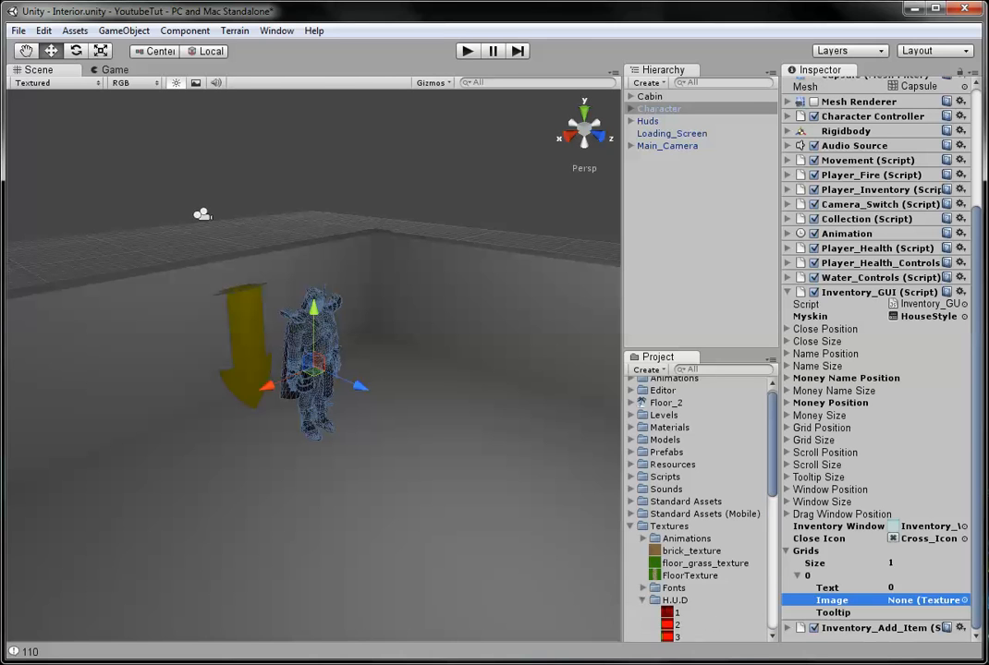
scroll(702, 499, down, 3)
scroll(702, 499, down, 3)
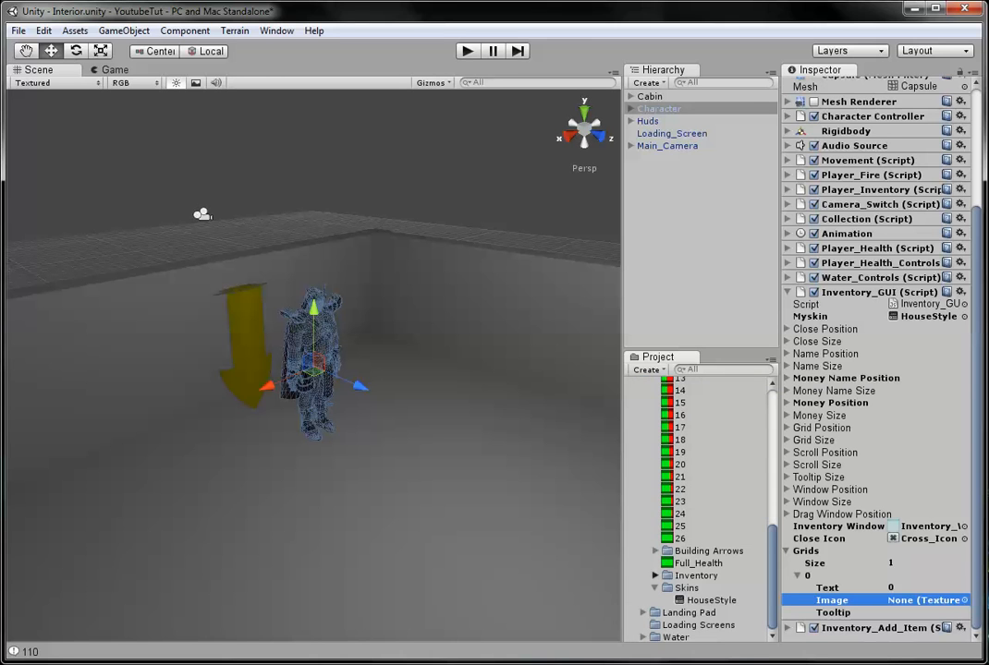
click(655, 575)
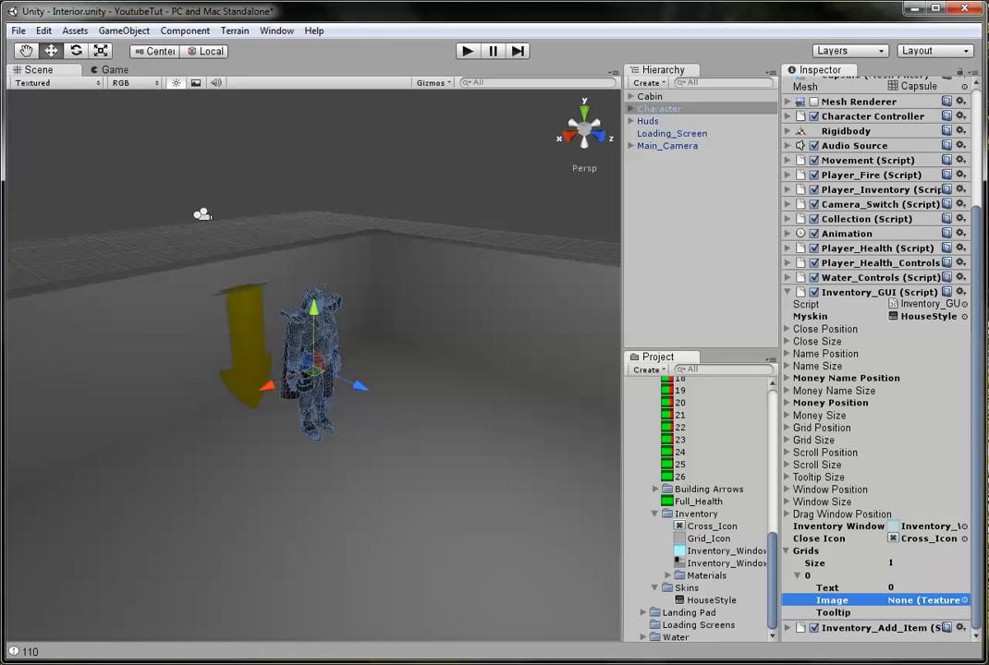
Assign Grid_Icon as Element 0's image and grow the Grids list to 40 entries.
click(964, 600)
text(grid)
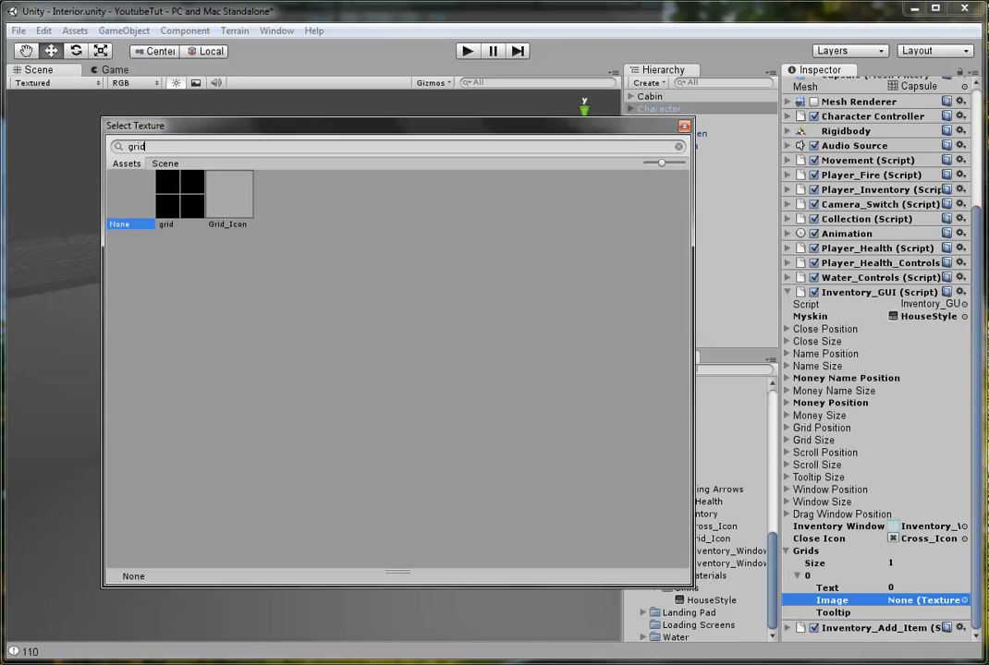
double_click(227, 194)
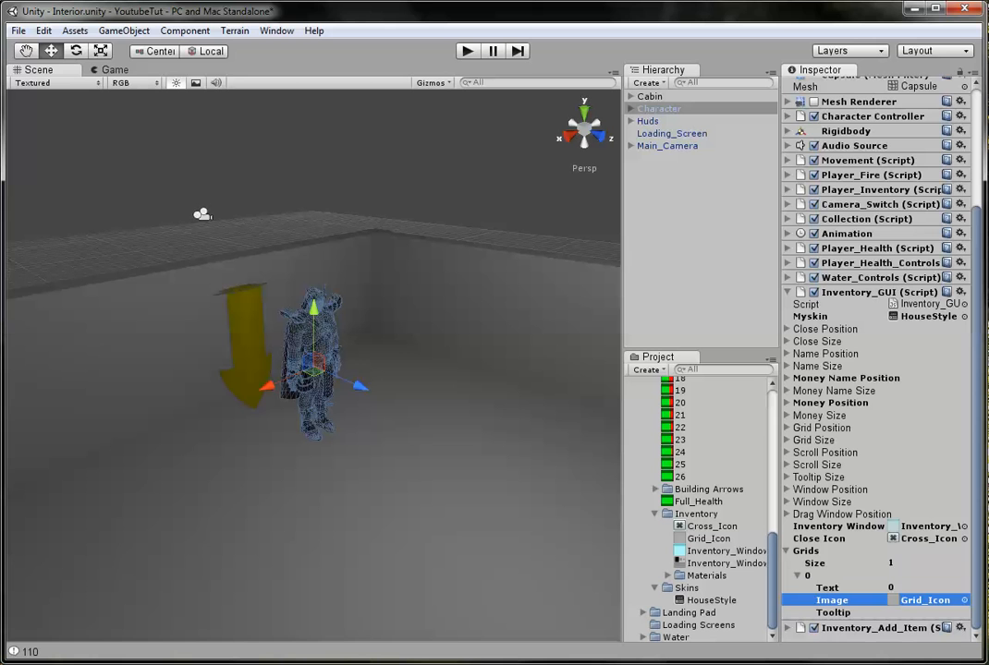
click(924, 563)
text(40)
key(Return)
scroll(877, 369, down, 5)
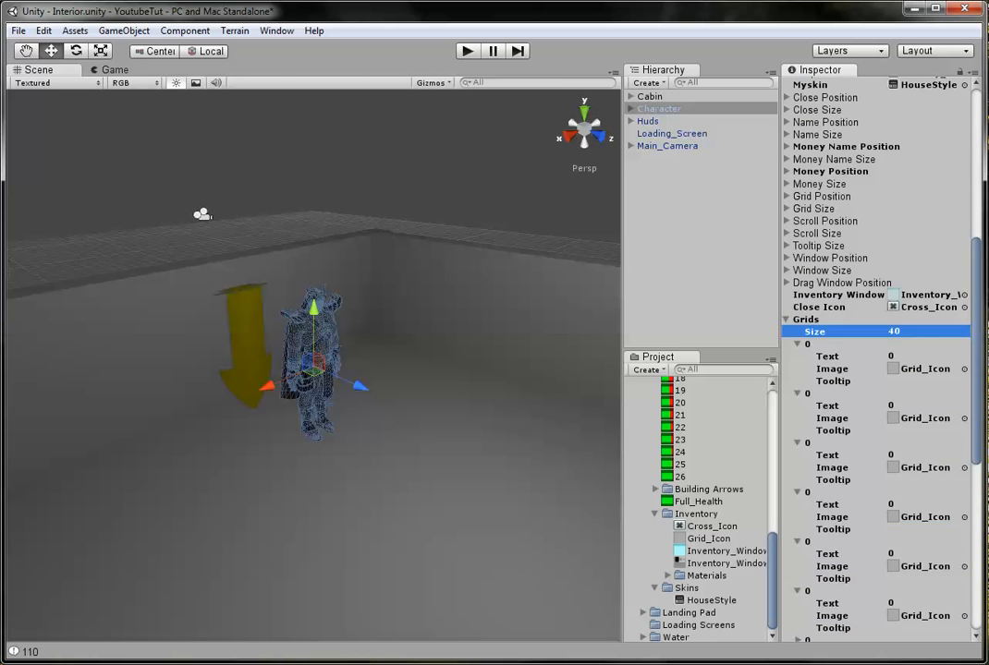
scroll(877, 369, down, 3)
scroll(878, 370, up, 5)
scroll(878, 370, up, 6)
scroll(878, 370, up, 3)
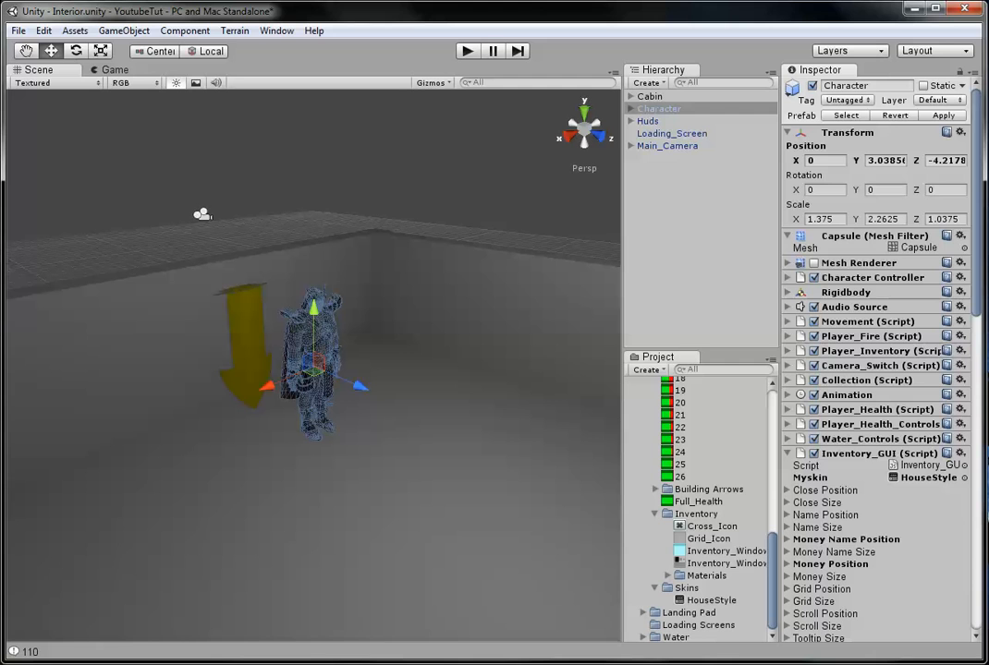
Start the game in play mode to show the interior room with the health bar.
click(466, 51)
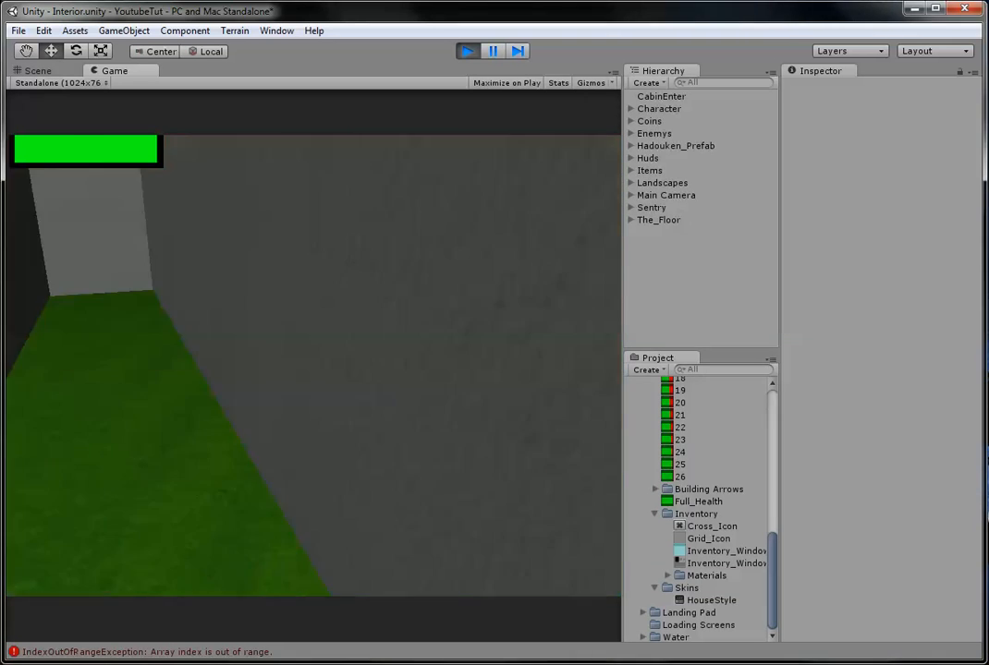
Toggle the inventory with I, then walk the character into the cabin entrance.
key(i)
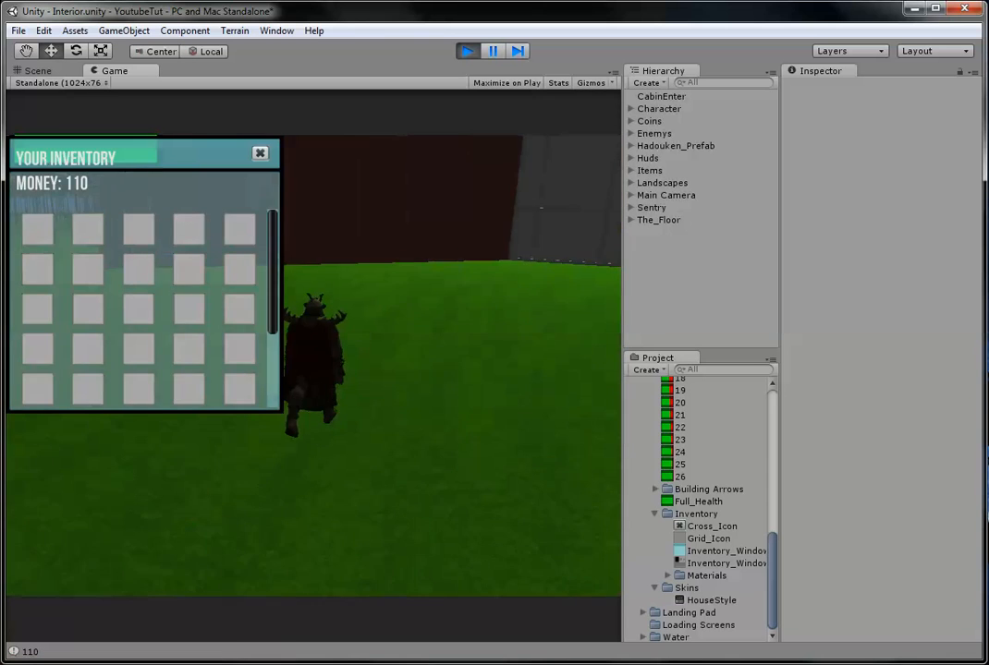
key(i)
key(Left)
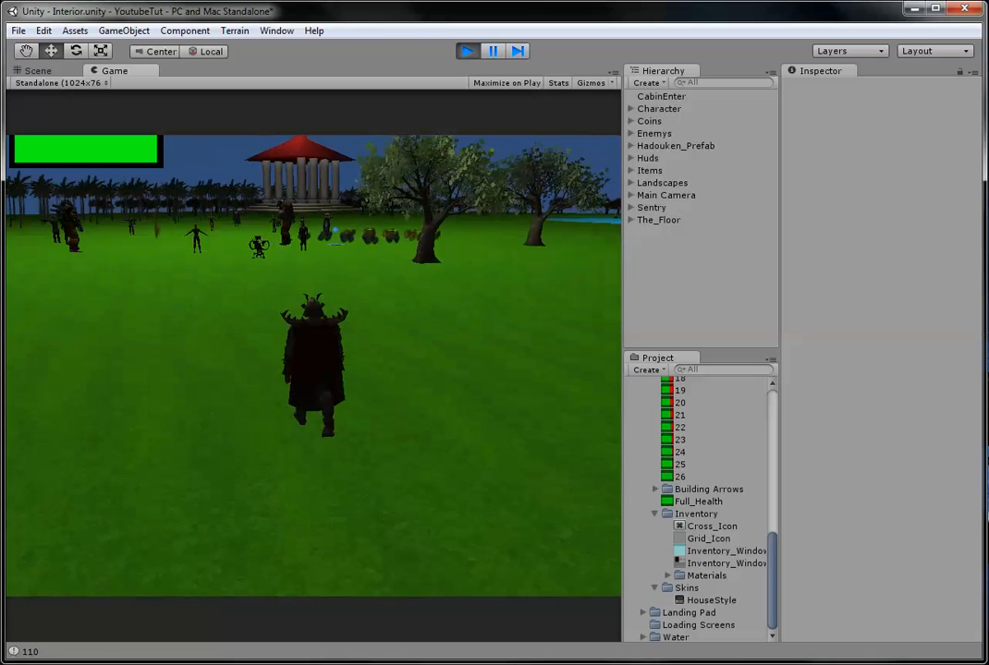
key(Right)
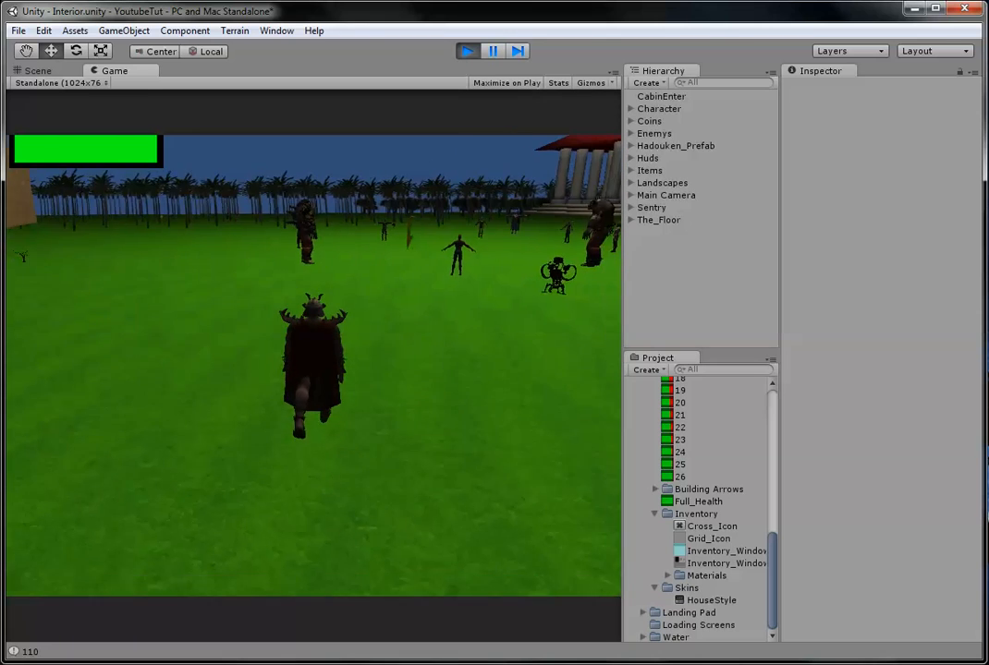
key(Up)
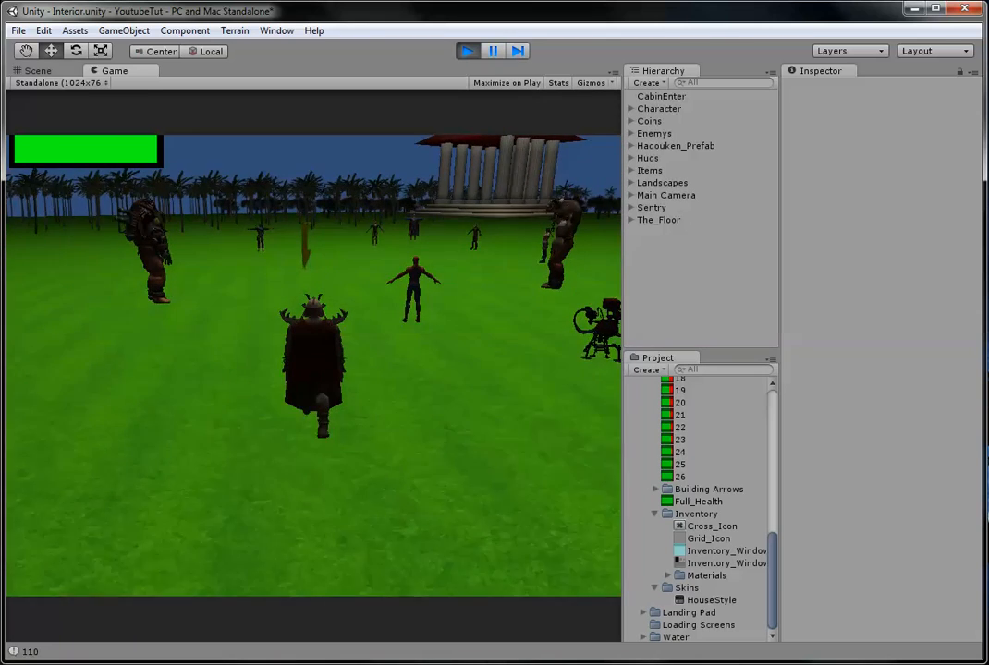
key(Up)
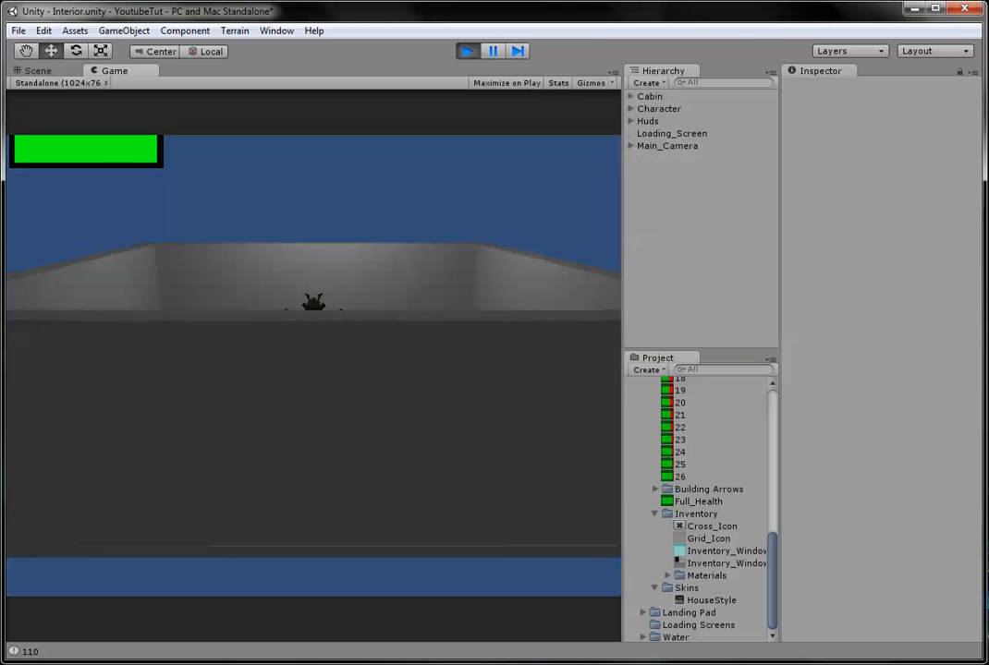
Reopen the inventory in the new level showing Money: 110, then stop play mode.
key(i)
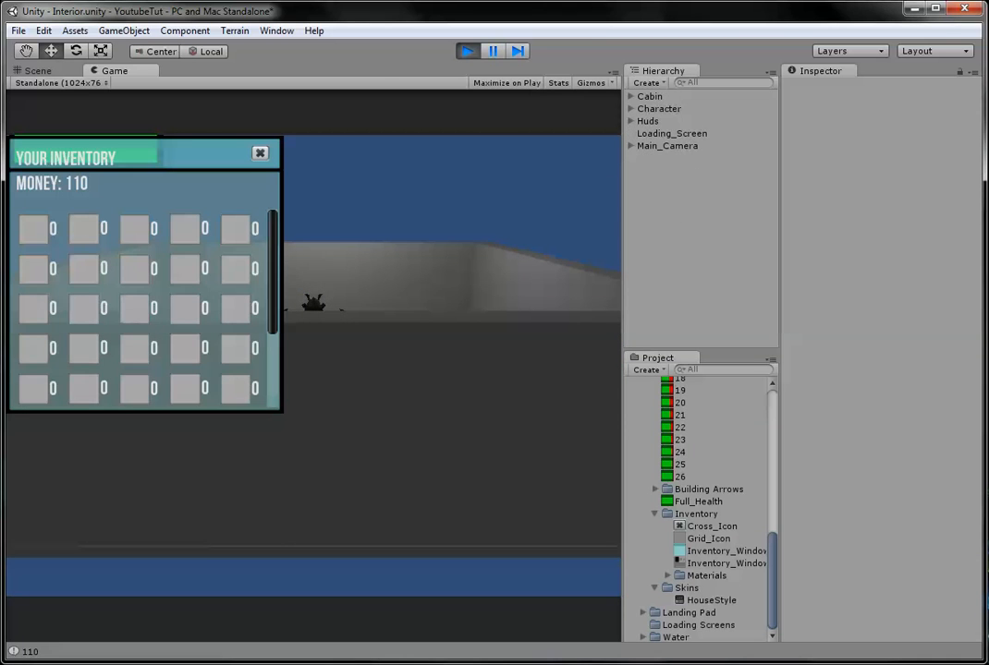
key(ctrl+p)
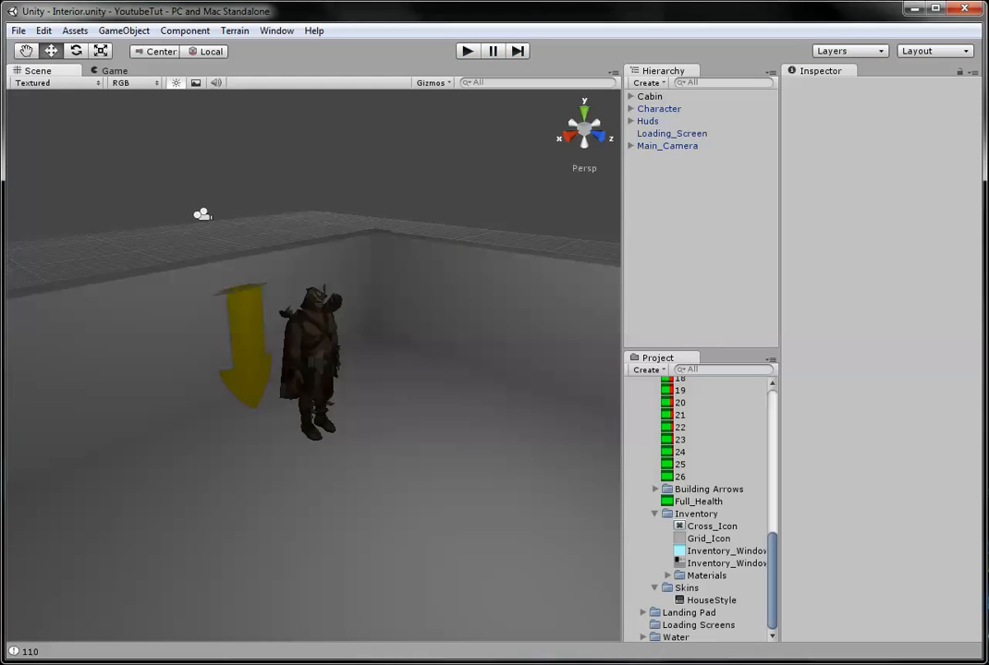